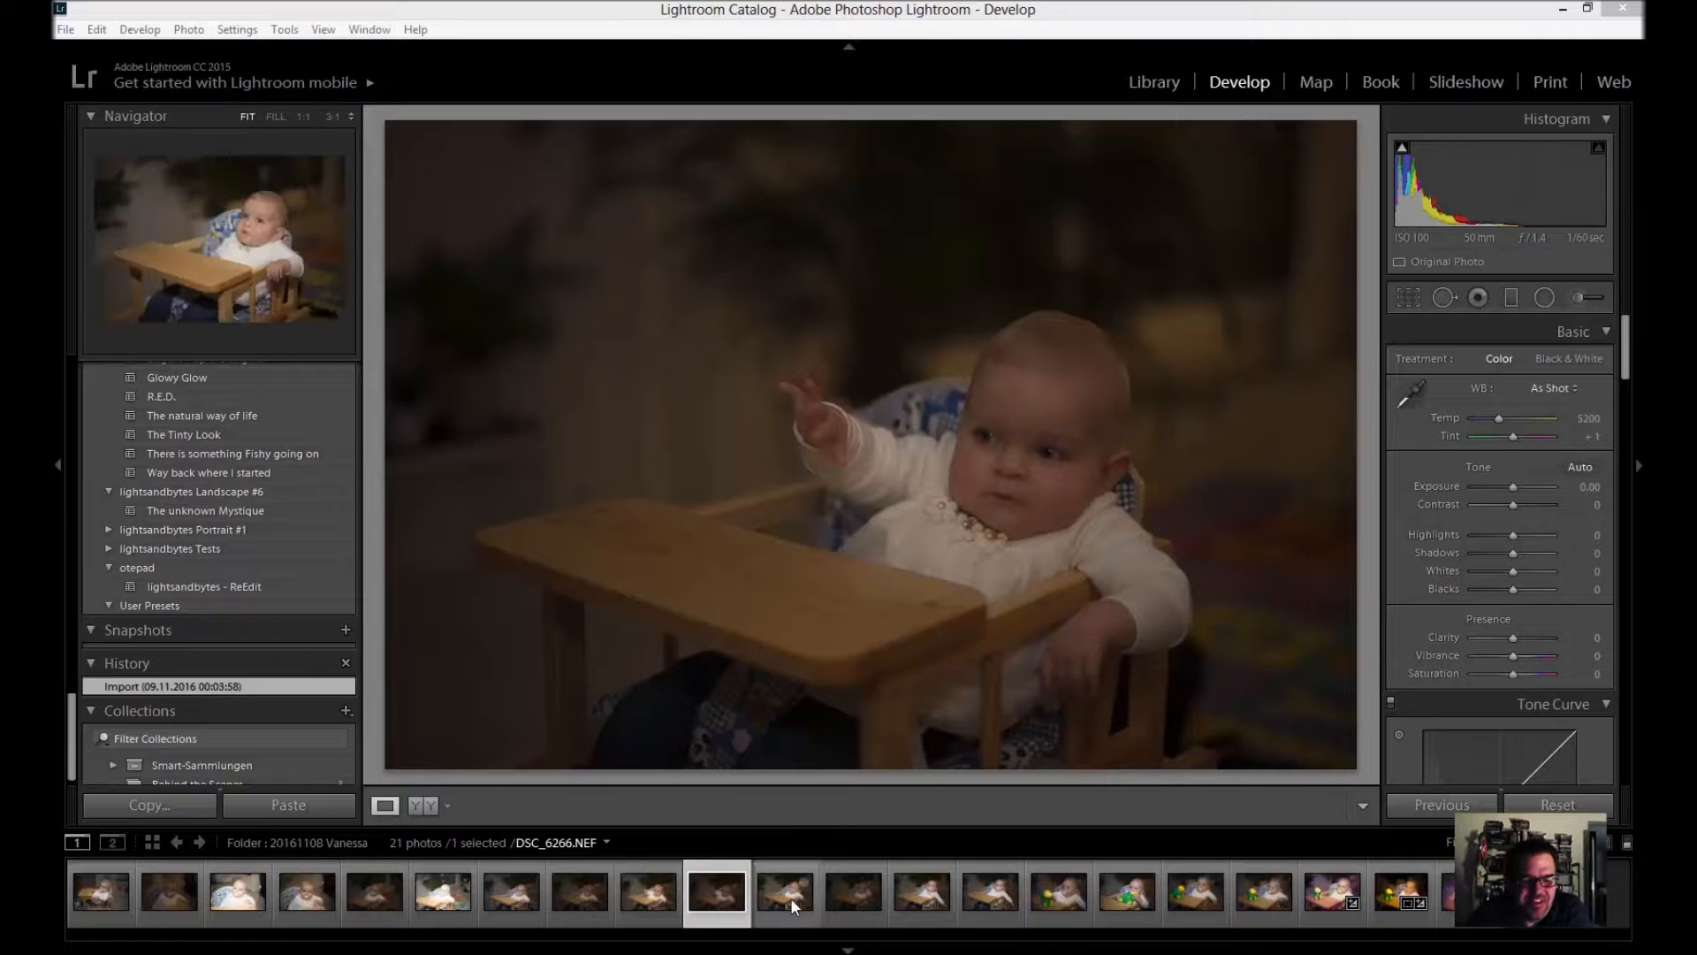
Browse through the baby photos and open DSC_6270.NEF, the shot with the toy held out in front.
{"action": "left_click", "coordinate": [788, 916]}
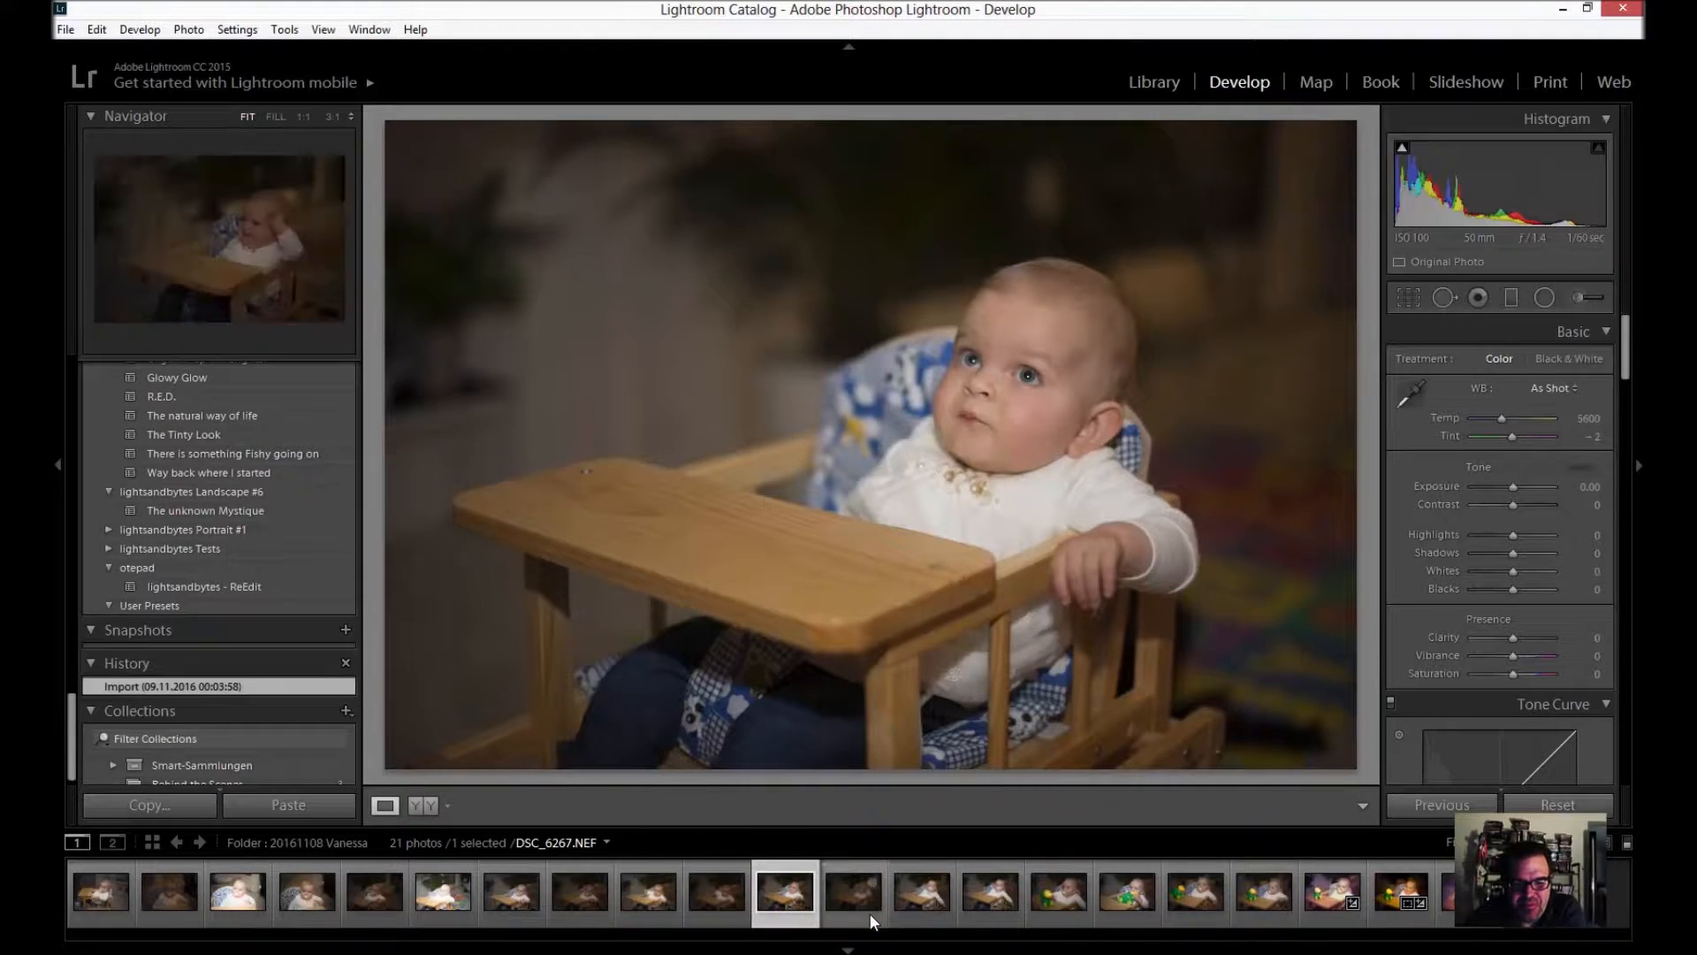
{"action": "left_click", "coordinate": [870, 914]}
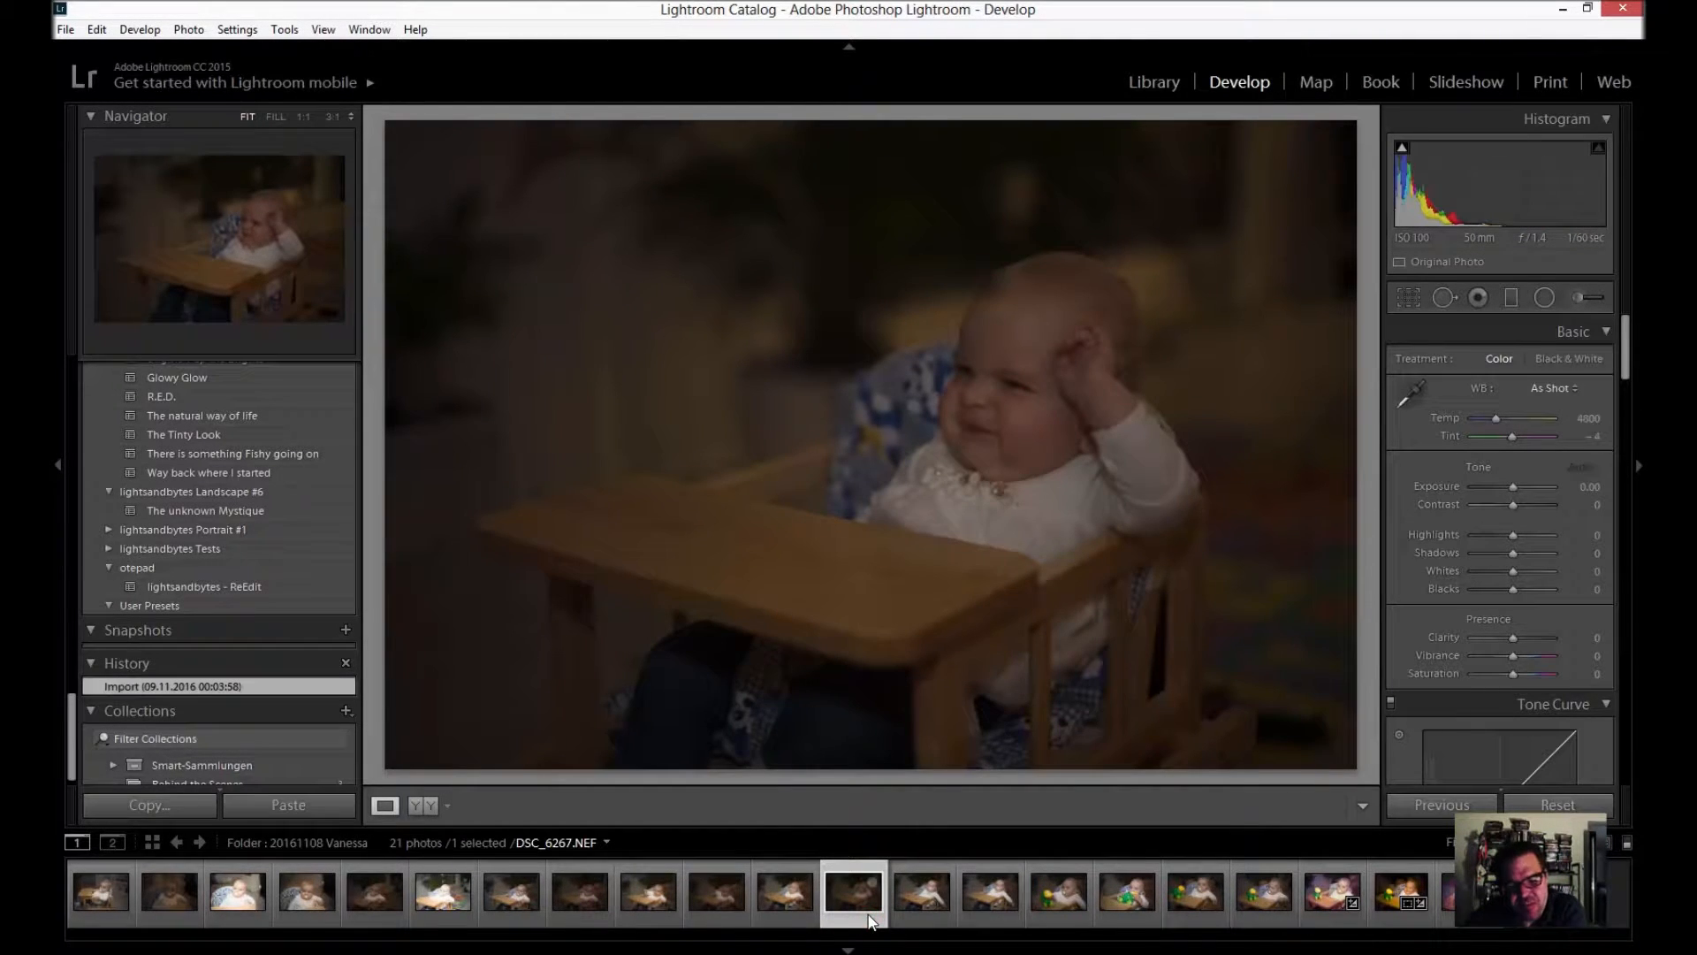
{"action": "left_click", "coordinate": [1052, 912]}
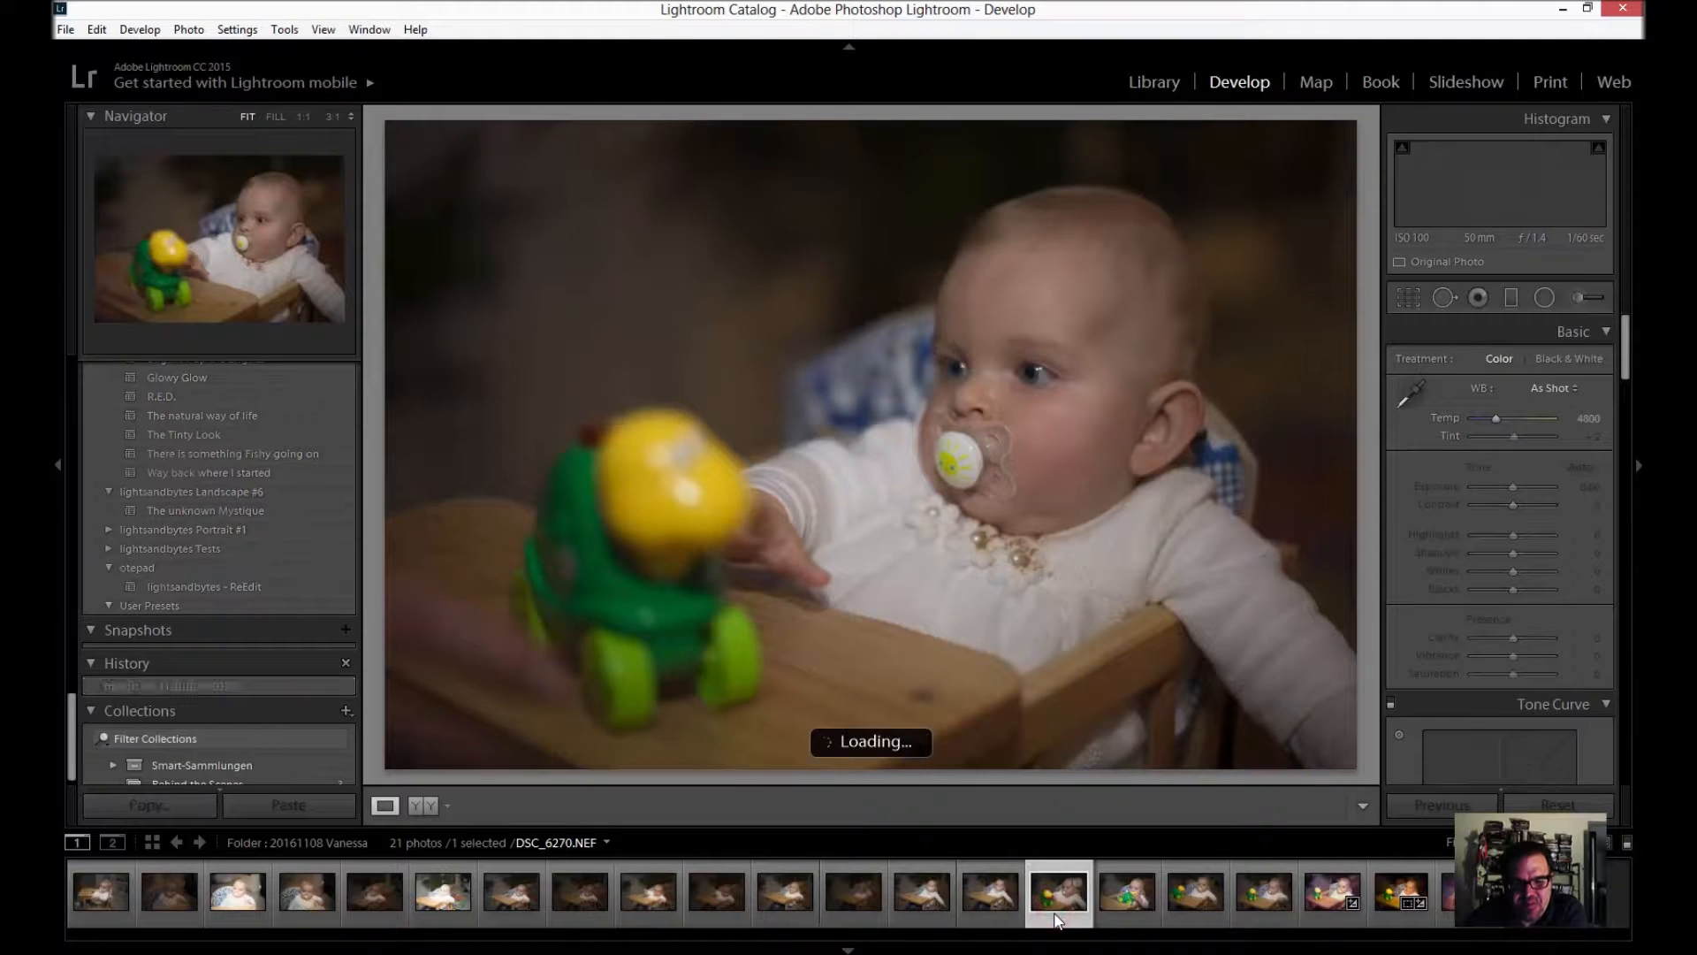
{"action": "left_click", "coordinate": [1115, 919]}
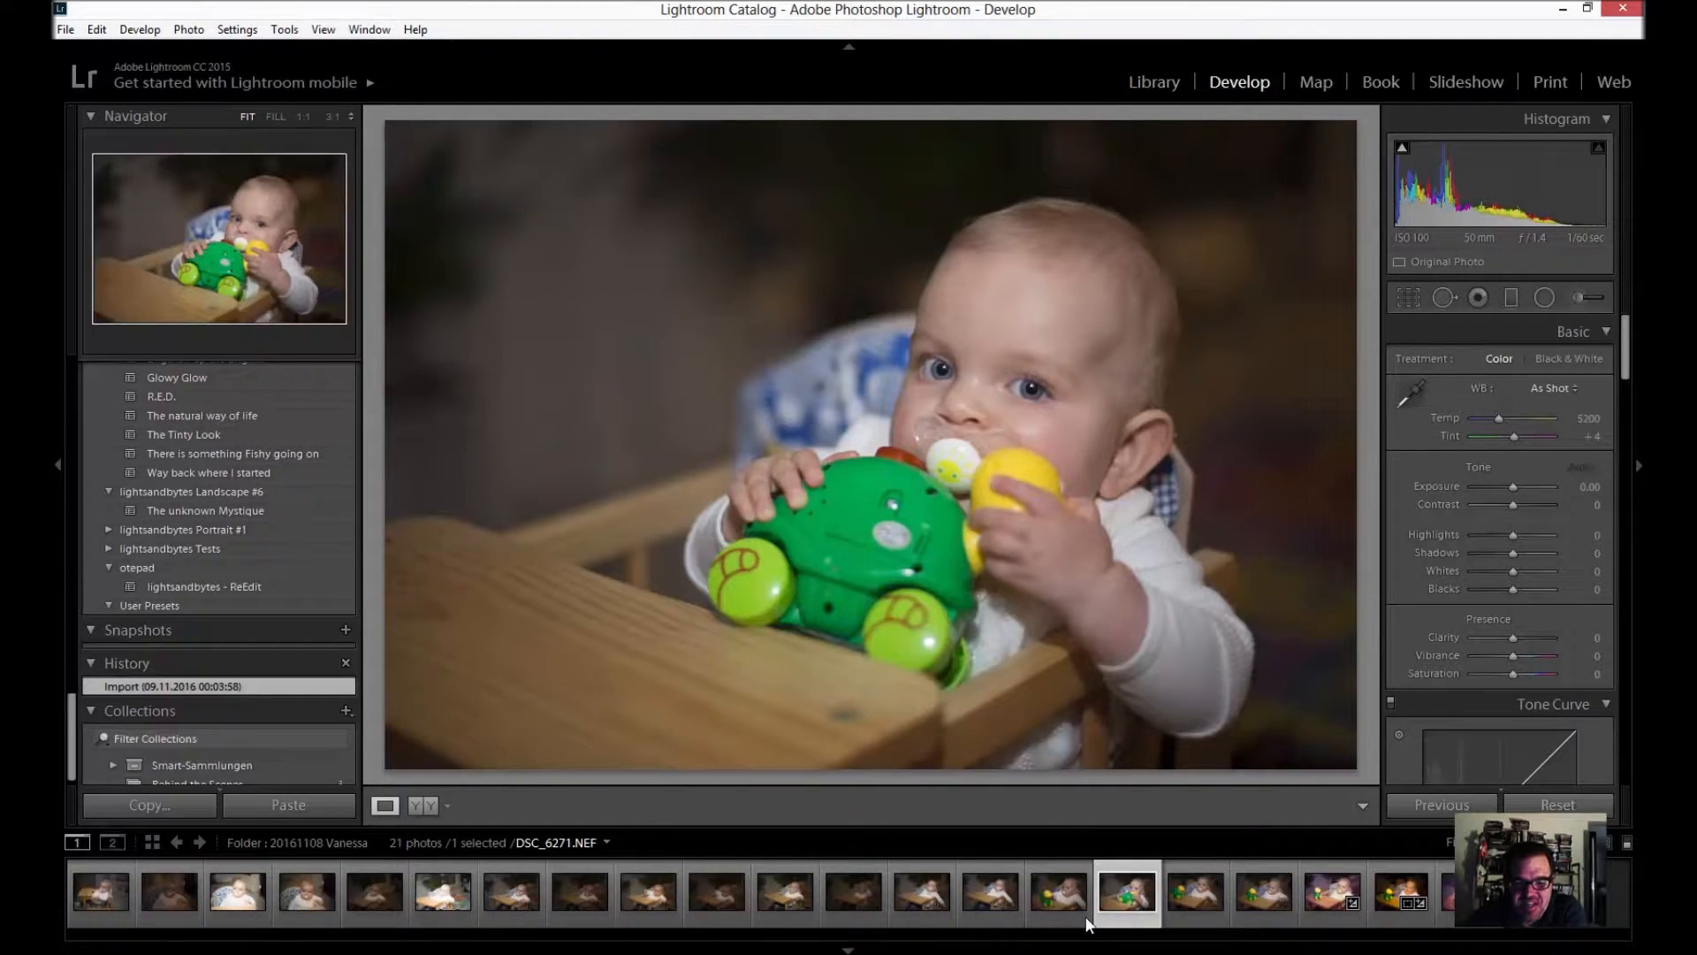
{"action": "left_click", "coordinate": [1059, 916]}
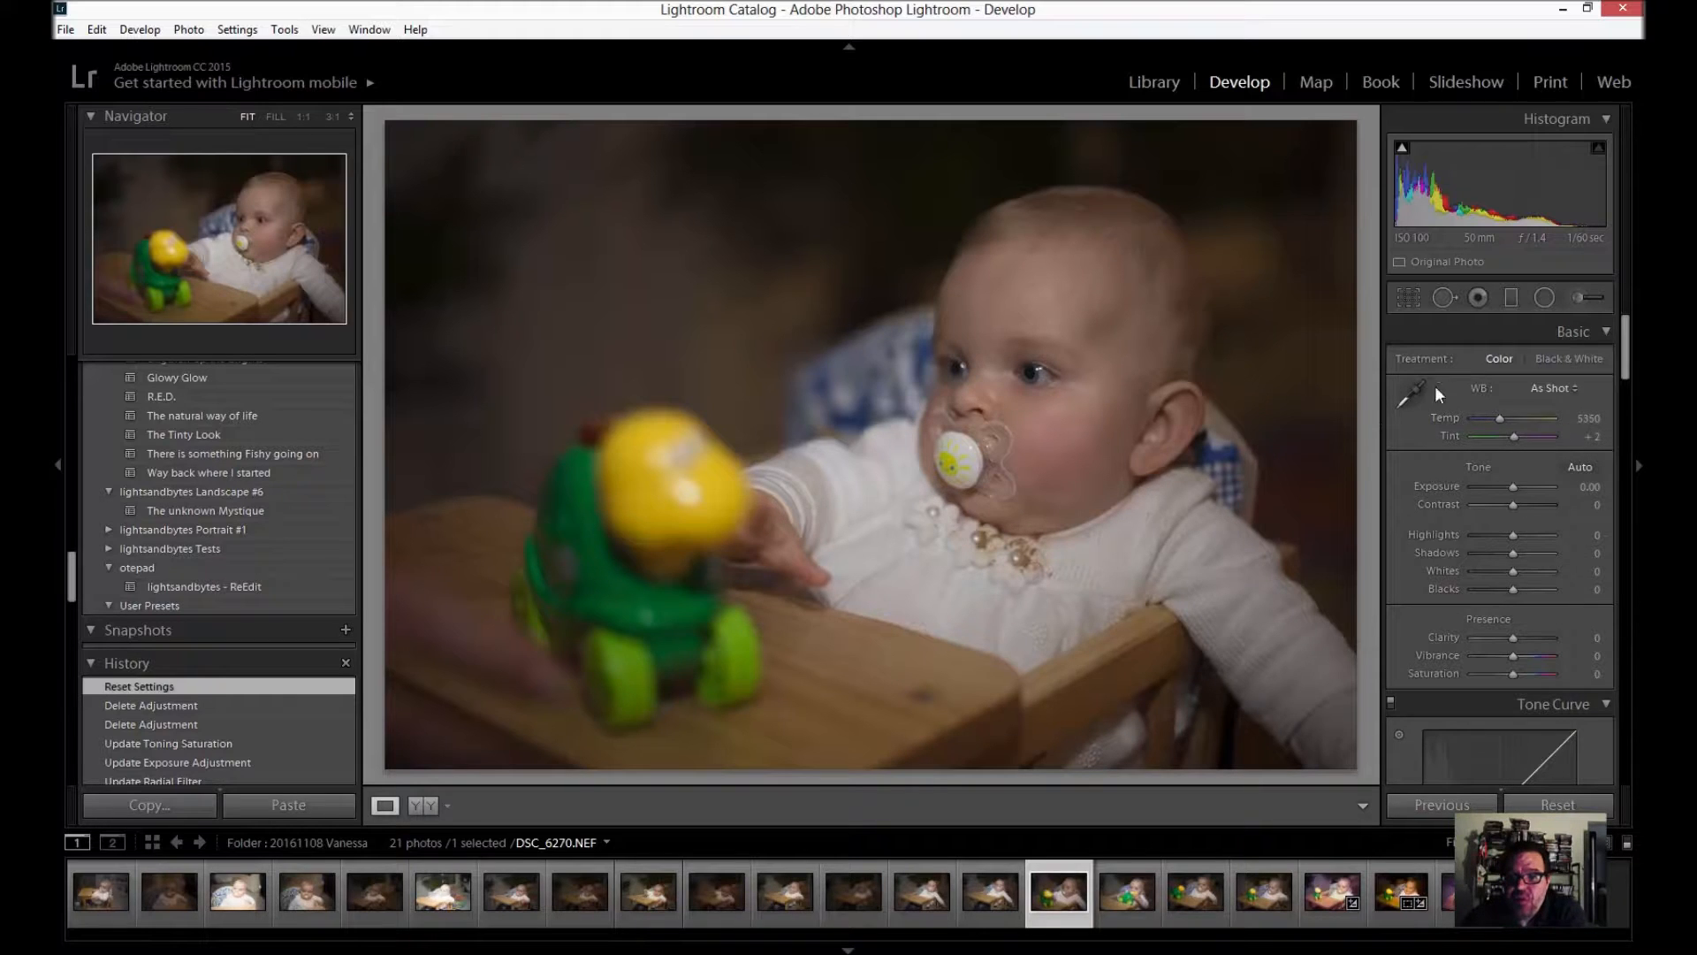
Try the Cloudy and Daylight white balance presets on the photo.
{"action": "left_click", "coordinate": [1549, 390]}
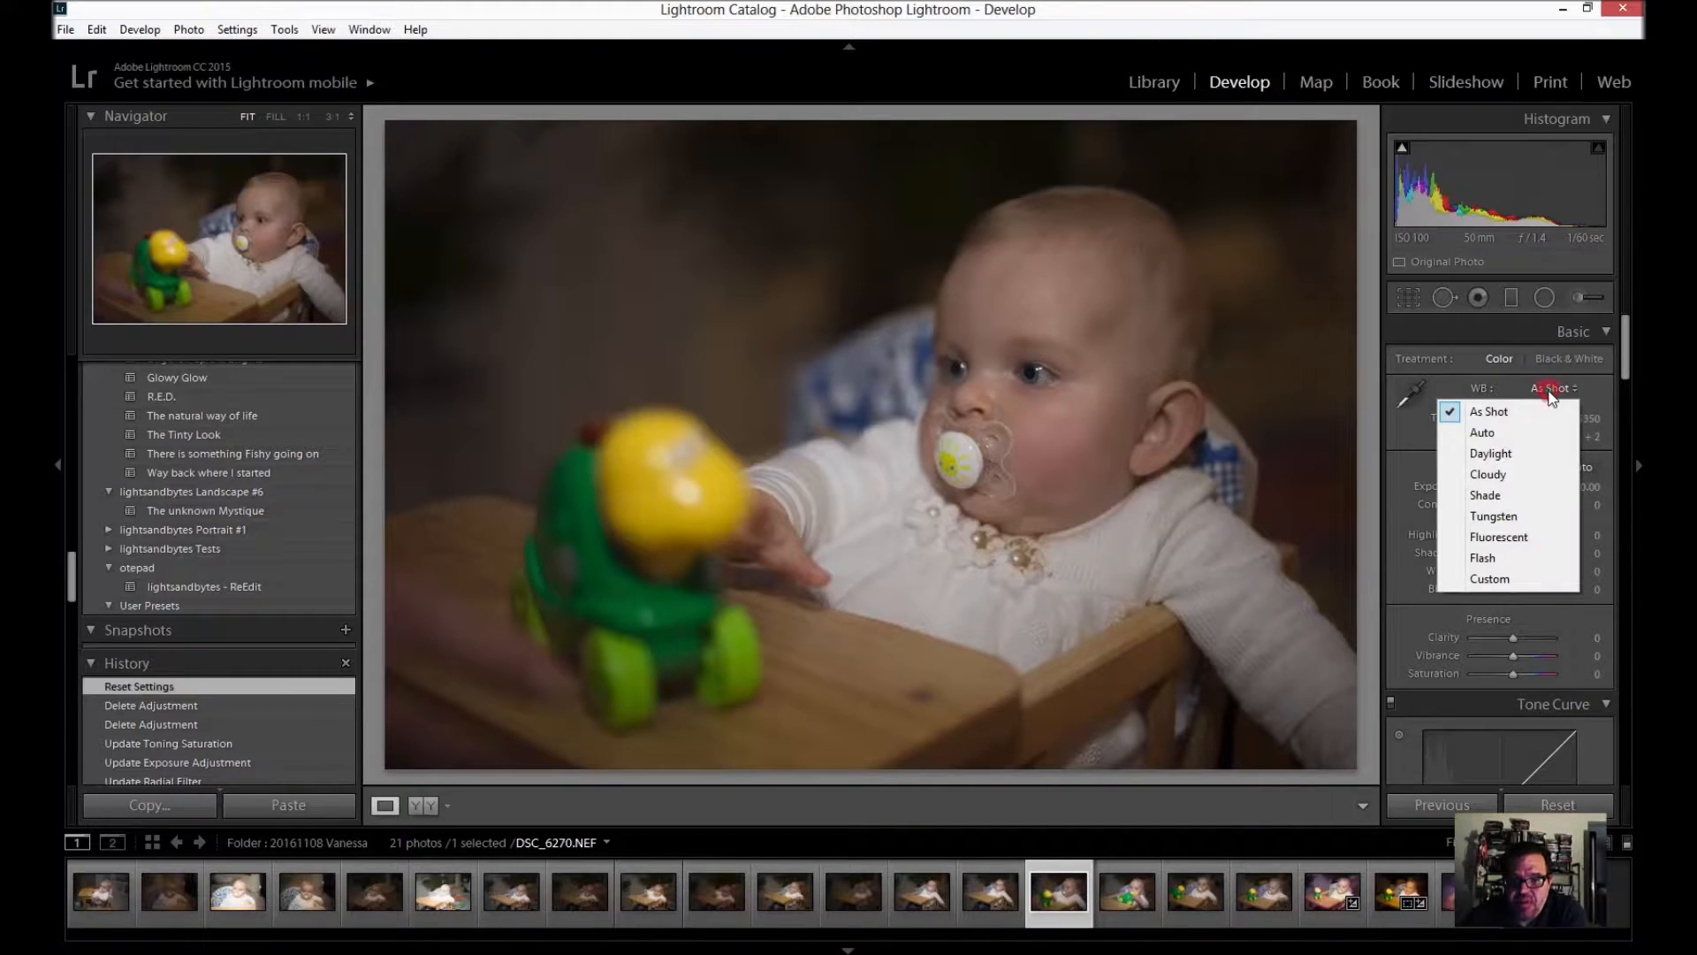
{"action": "left_click", "coordinate": [1503, 475]}
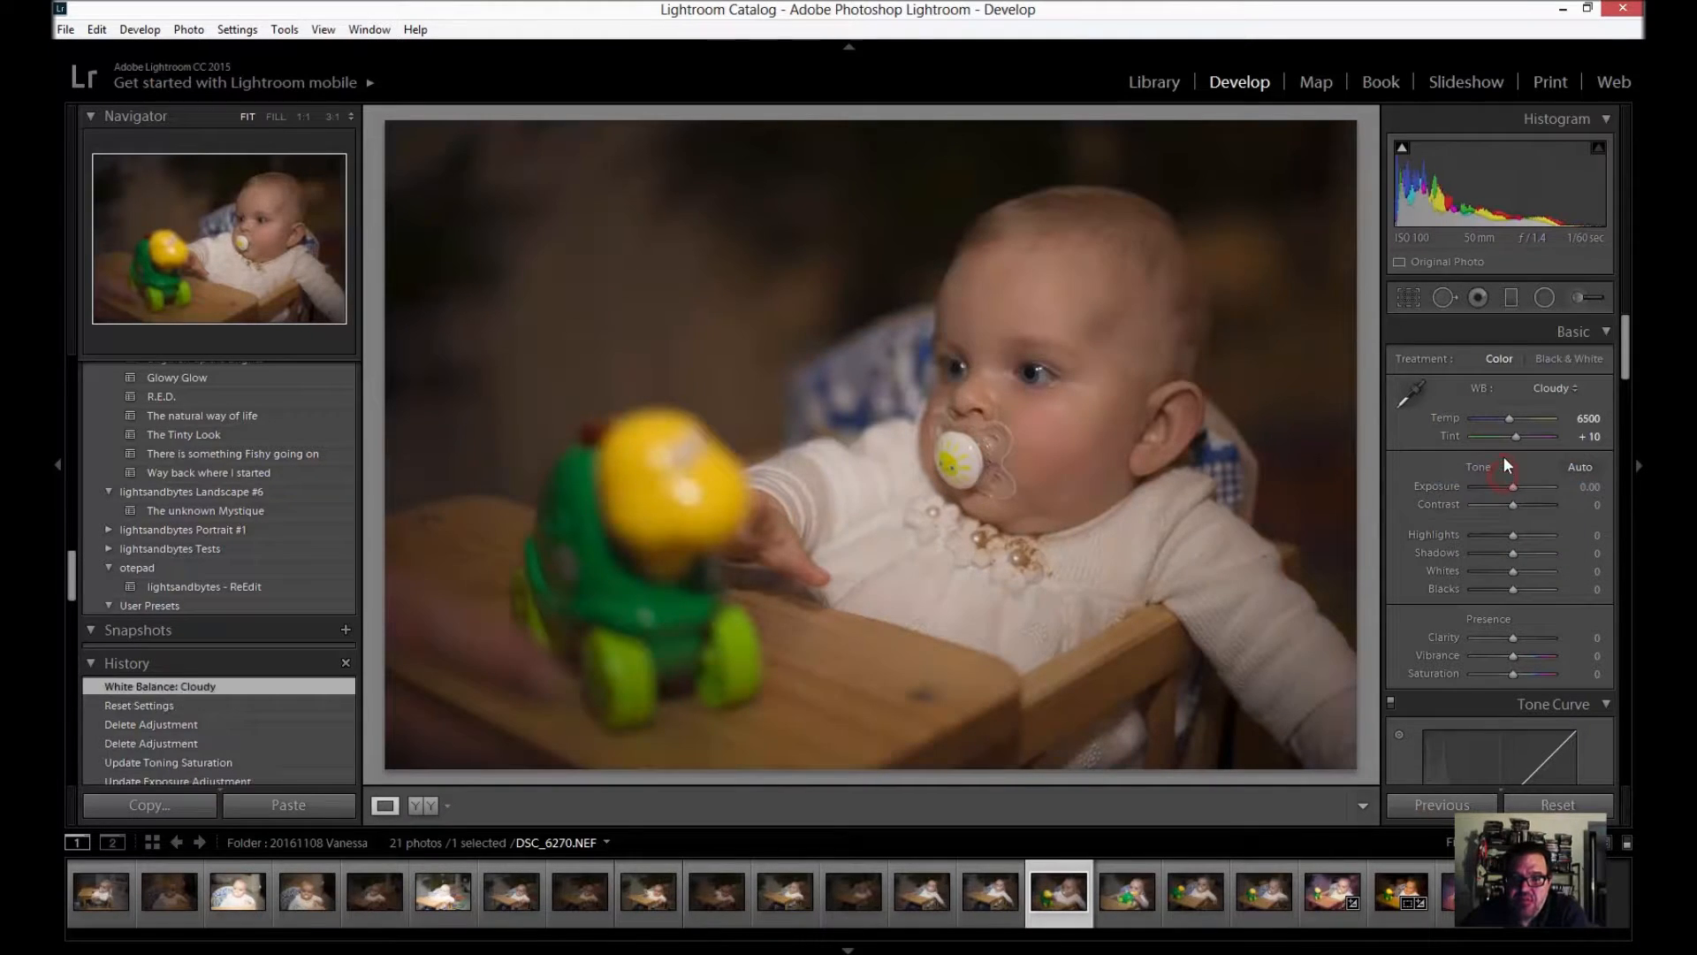
{"action": "left_click", "coordinate": [1539, 393]}
{"action": "left_click", "coordinate": [1512, 449]}
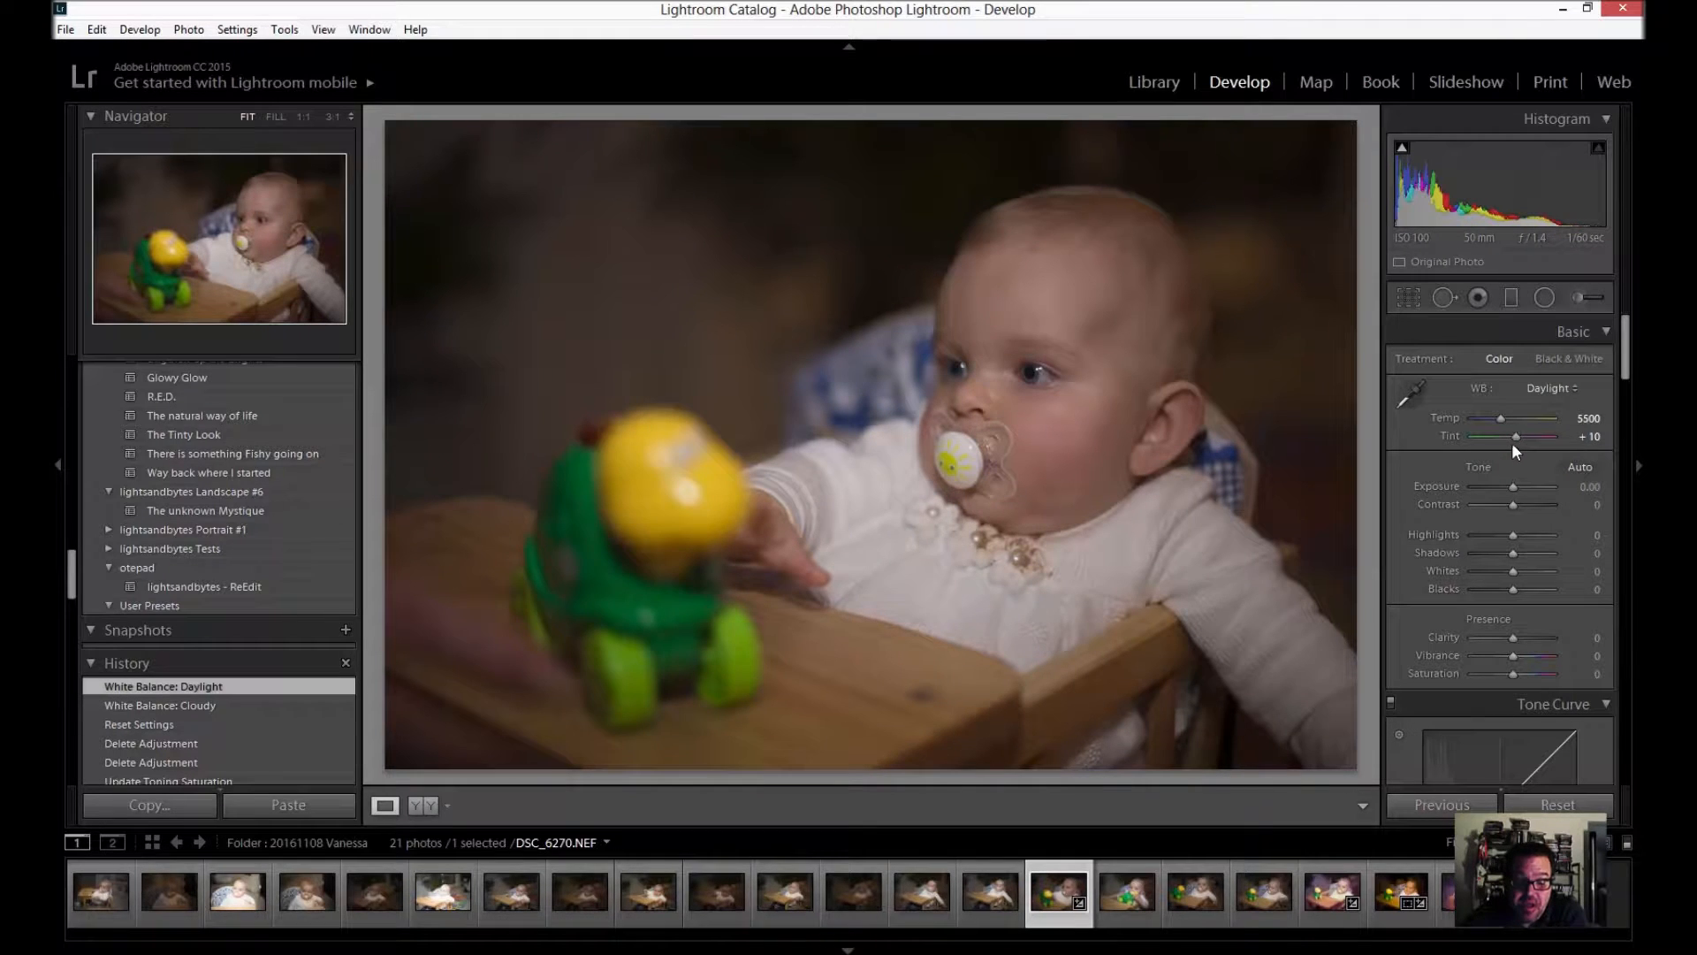
{"action": "left_click", "coordinate": [1540, 389]}
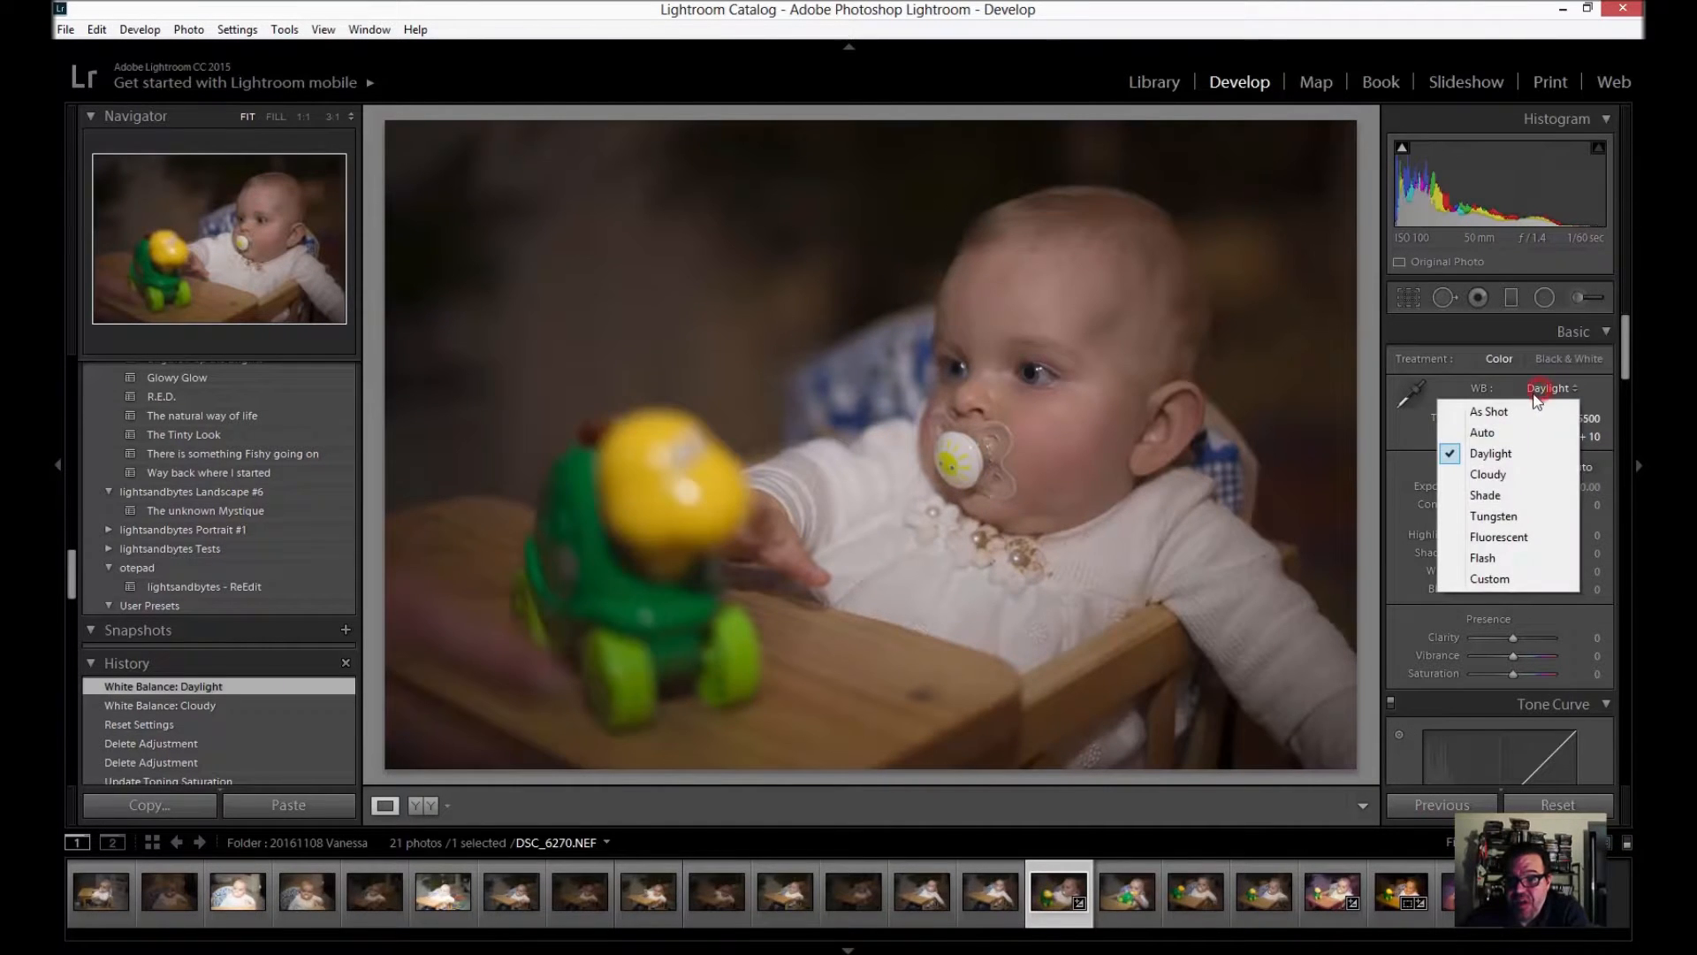
{"action": "left_click", "coordinate": [1539, 388]}
{"action": "left_click", "coordinate": [1538, 387]}
{"action": "left_click", "coordinate": [1394, 424]}
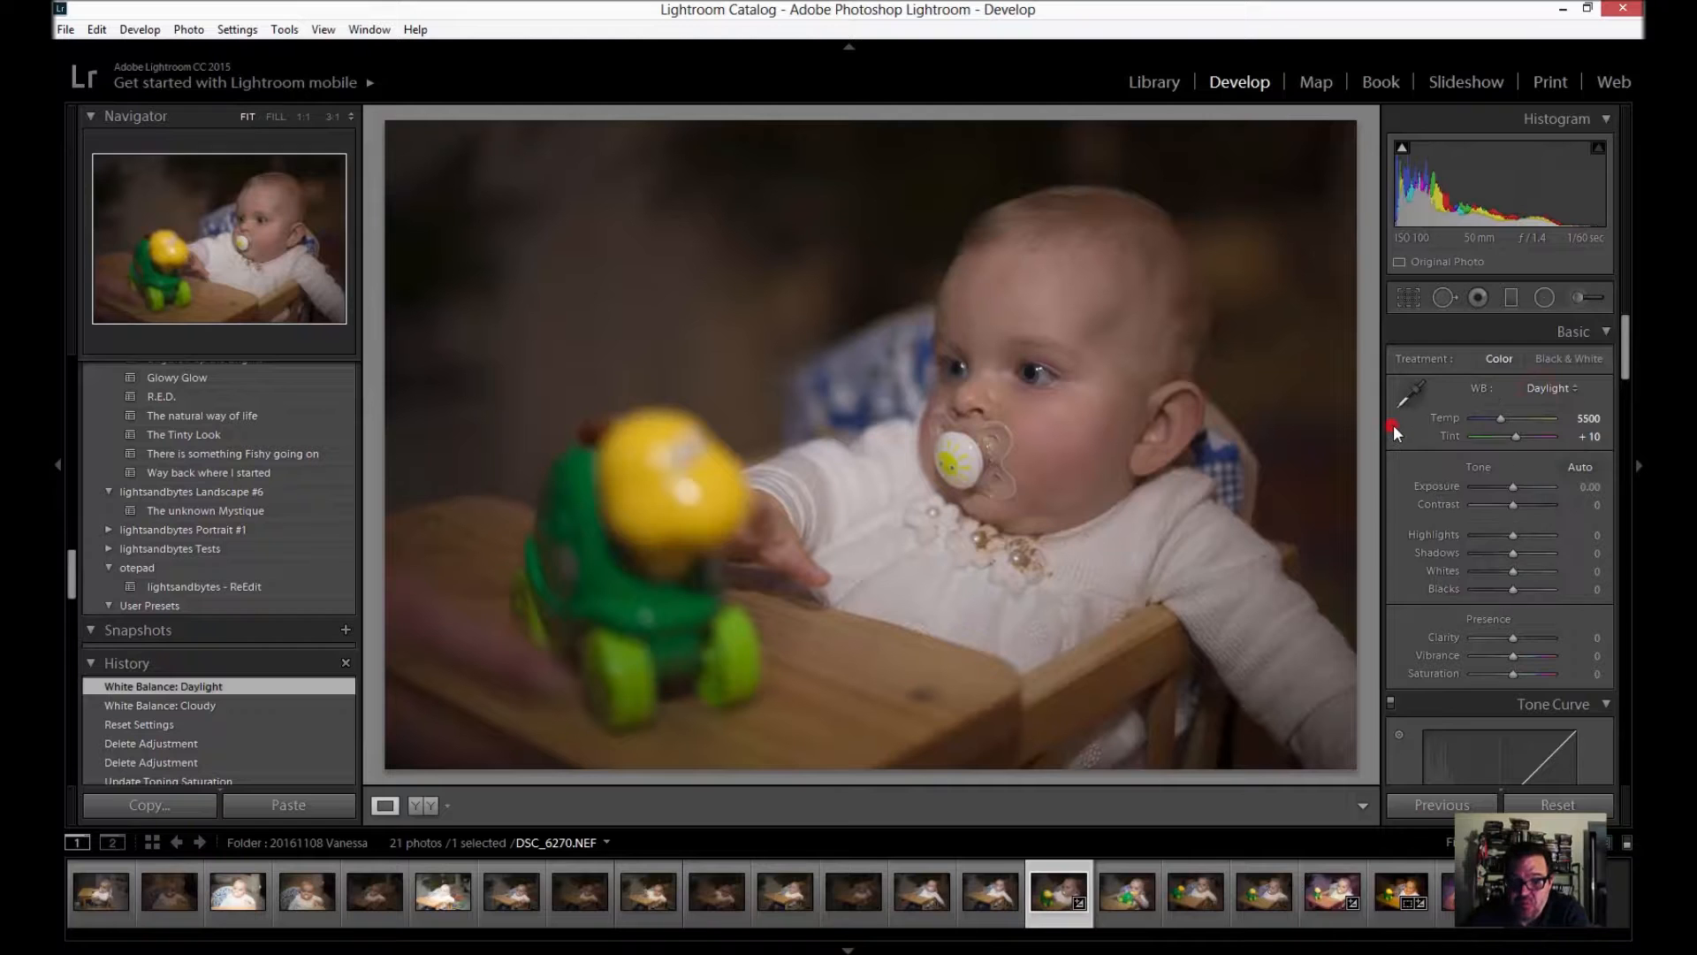
Cool the white balance to a temperature of 3071 and shift the tint toward green to -39.
{"action": "left_click", "coordinate": [1503, 418]}
{"action": "left_click_drag", "start_coordinate": [1501, 417], "coordinate": [1493, 417]}
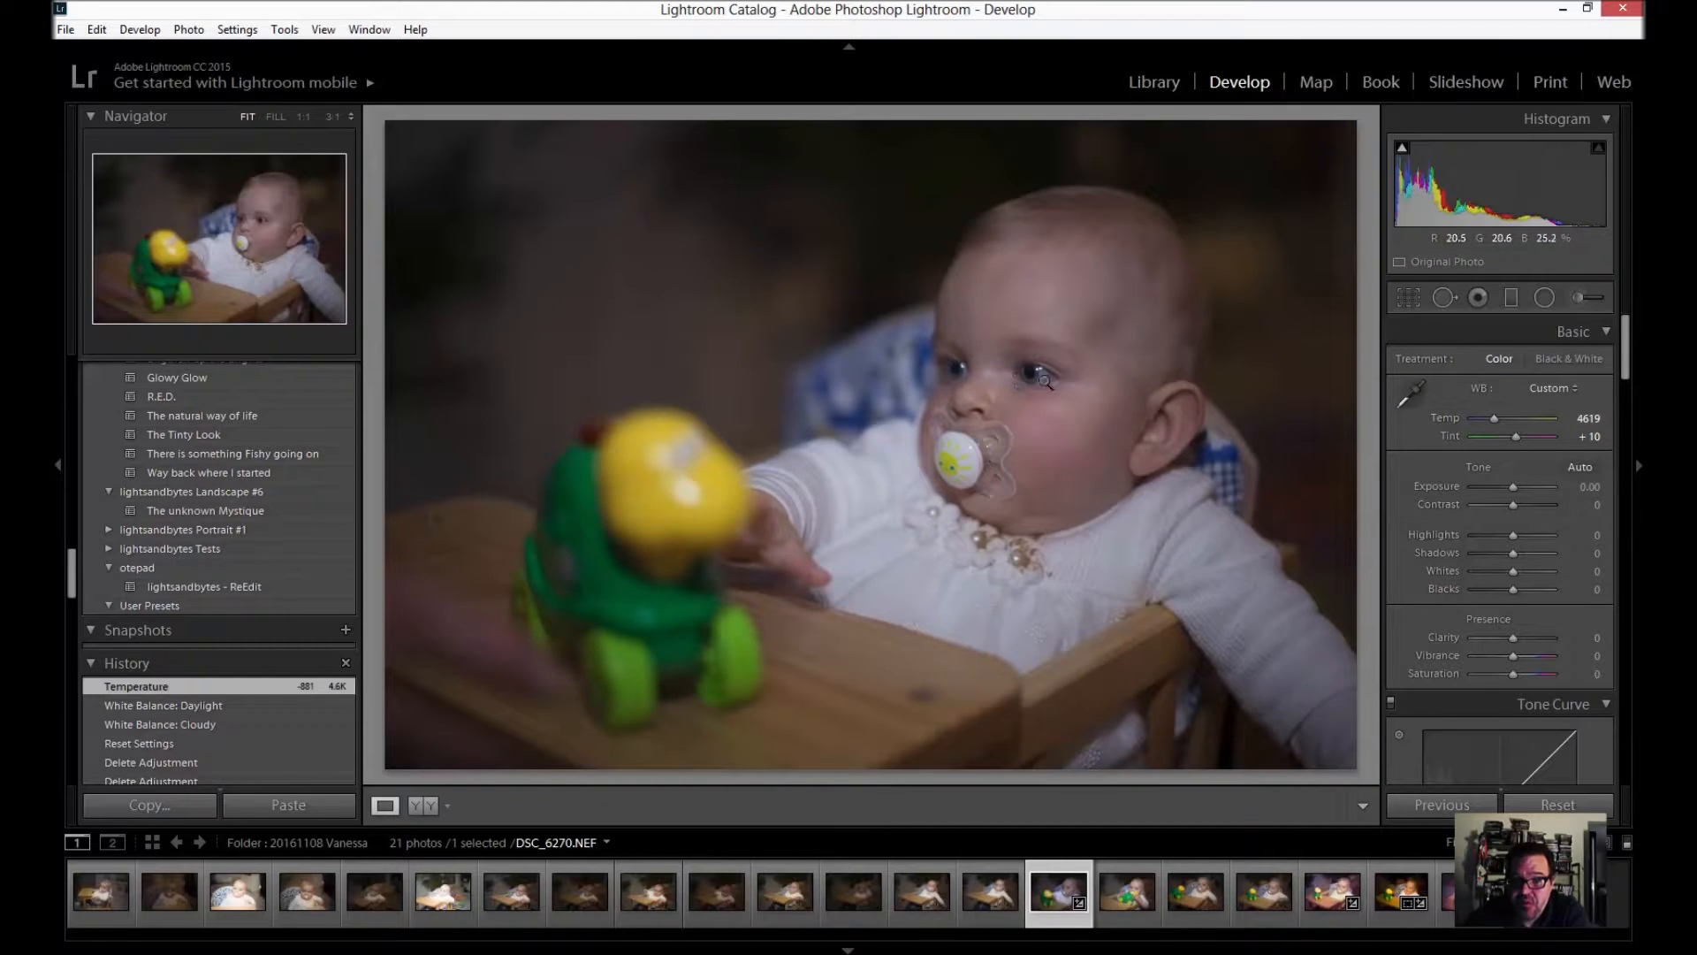
{"action": "left_click_drag", "start_coordinate": [1493, 417], "coordinate": [1482, 421]}
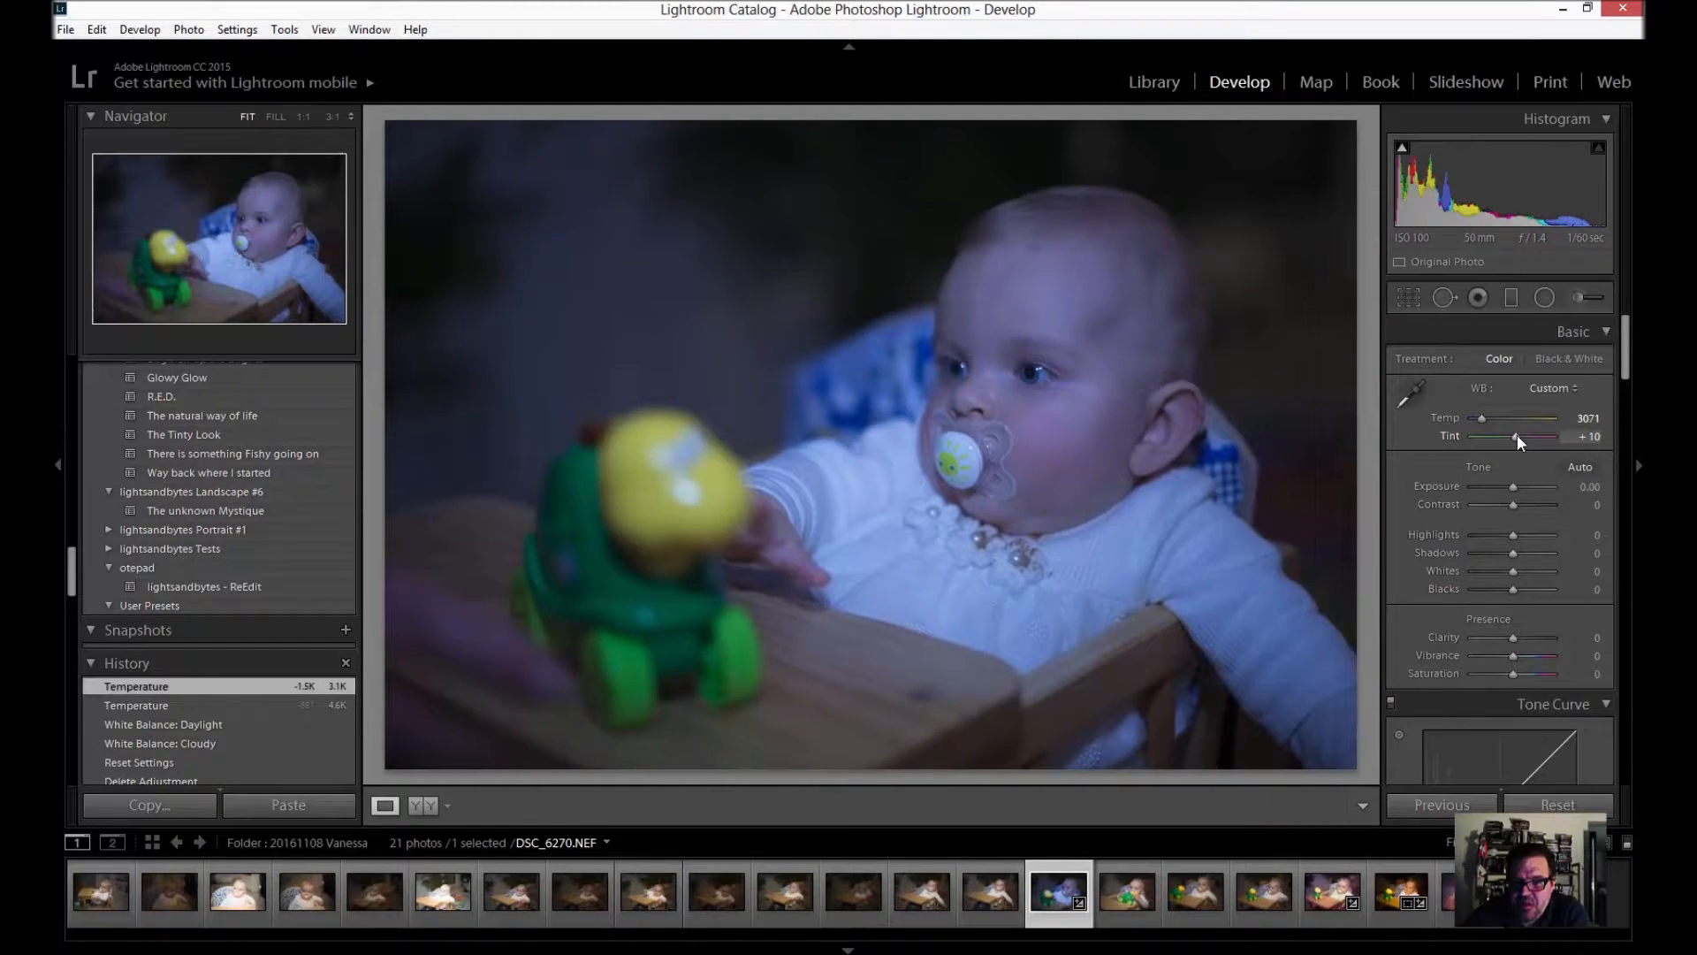
{"action": "left_click_drag", "start_coordinate": [1517, 435], "coordinate": [1504, 437]}
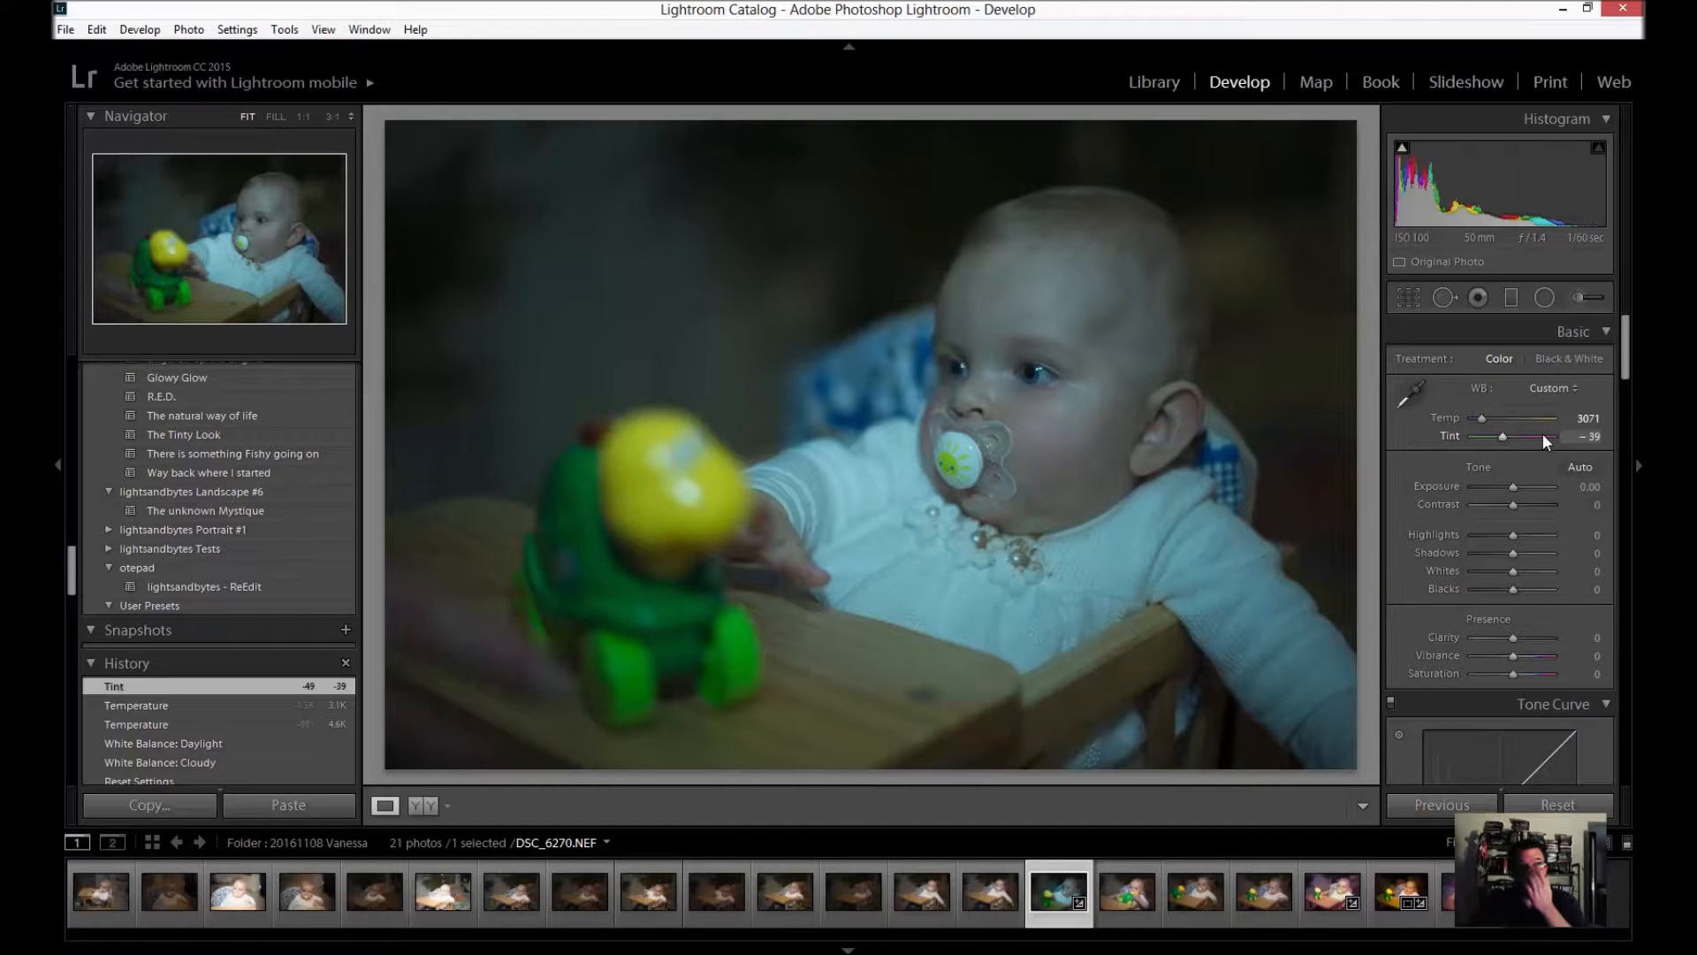
Raise the exposure to +0.71 and the contrast to +17.
{"action": "left_click_drag", "start_coordinate": [1514, 488], "coordinate": [1519, 488]}
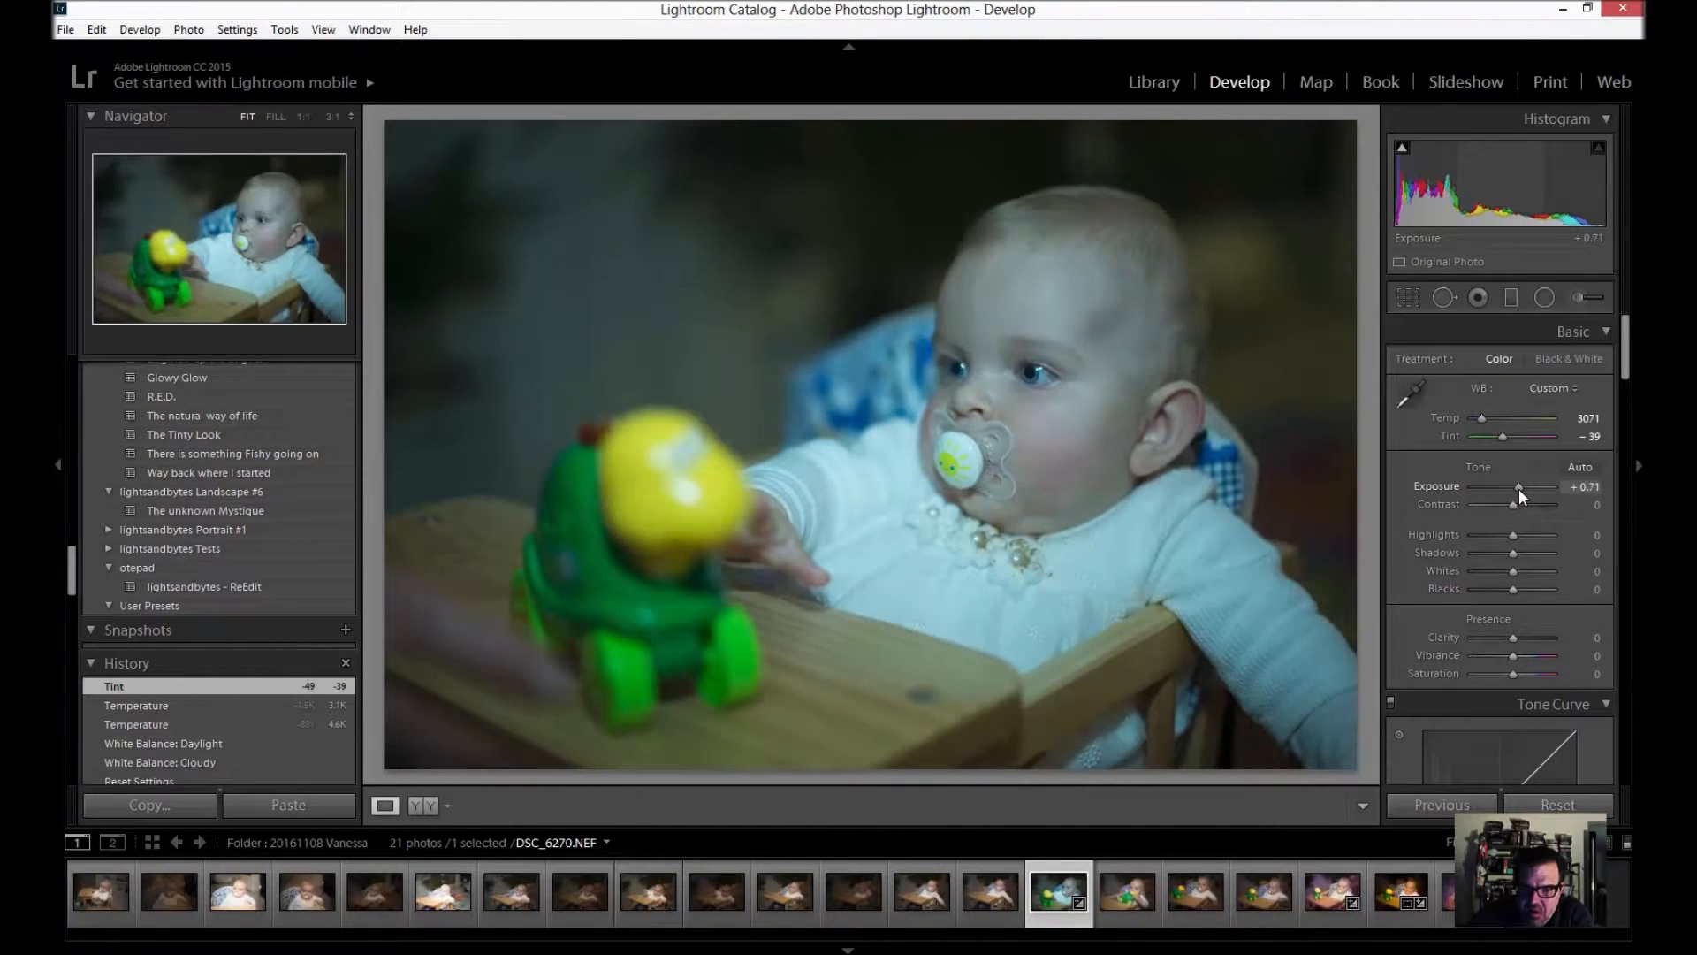
{"action": "left_click_drag", "start_coordinate": [1518, 488], "coordinate": [1519, 488]}
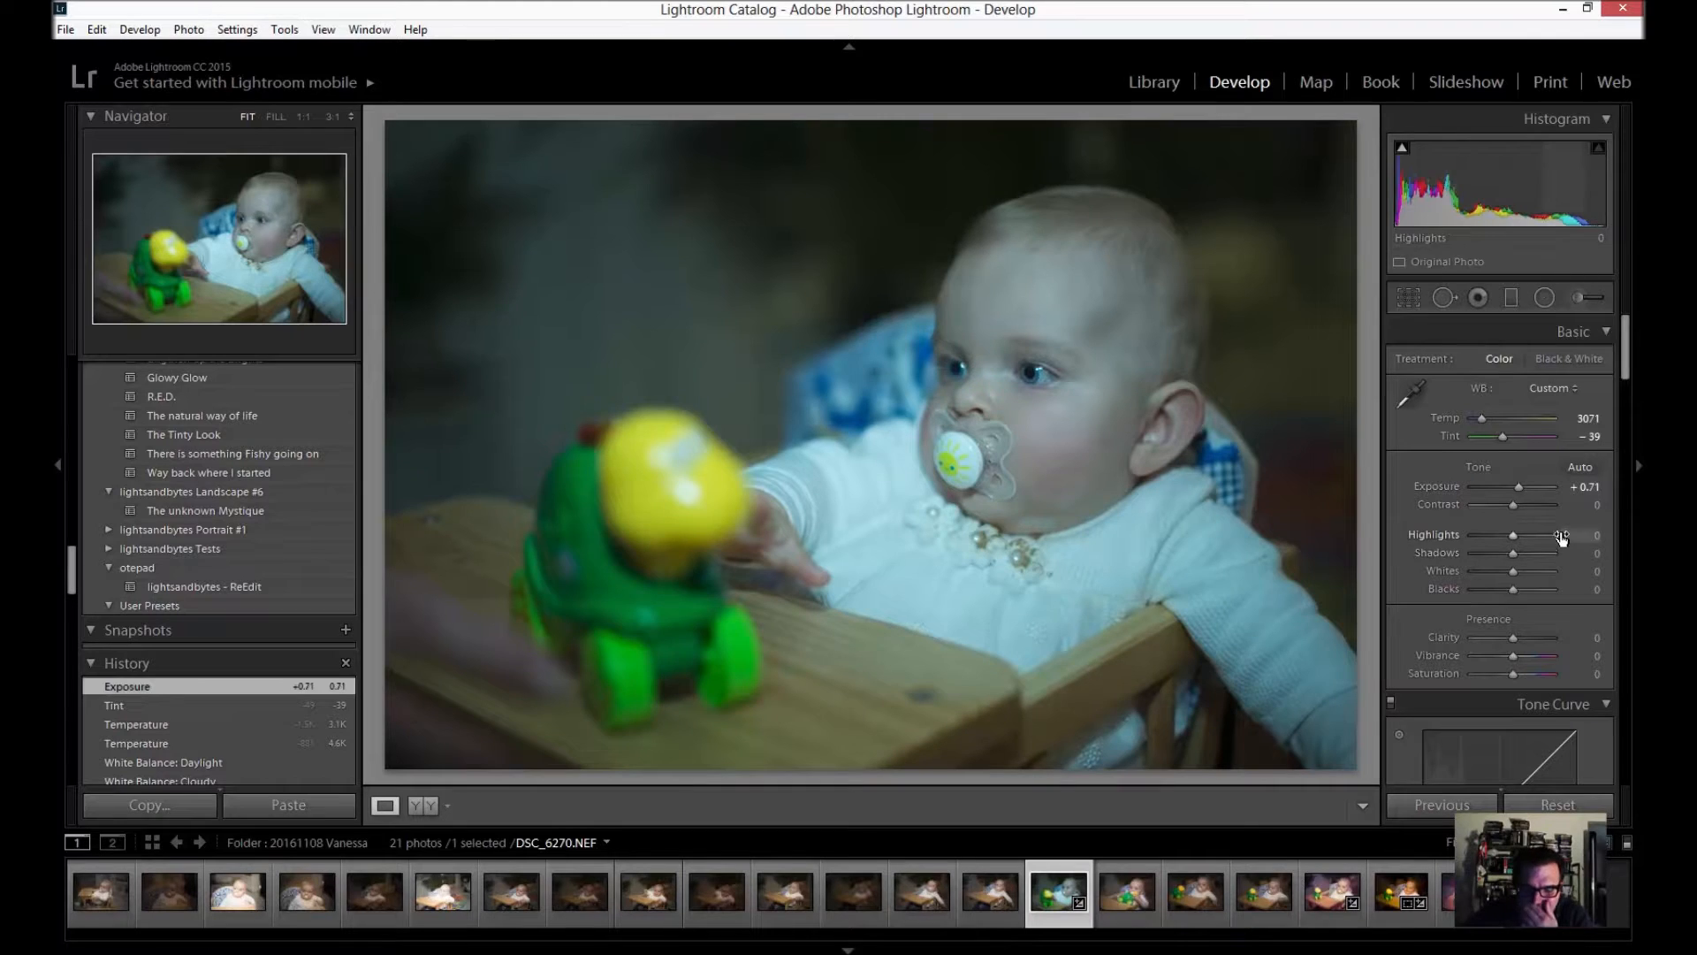
{"action": "left_click", "coordinate": [1516, 505]}
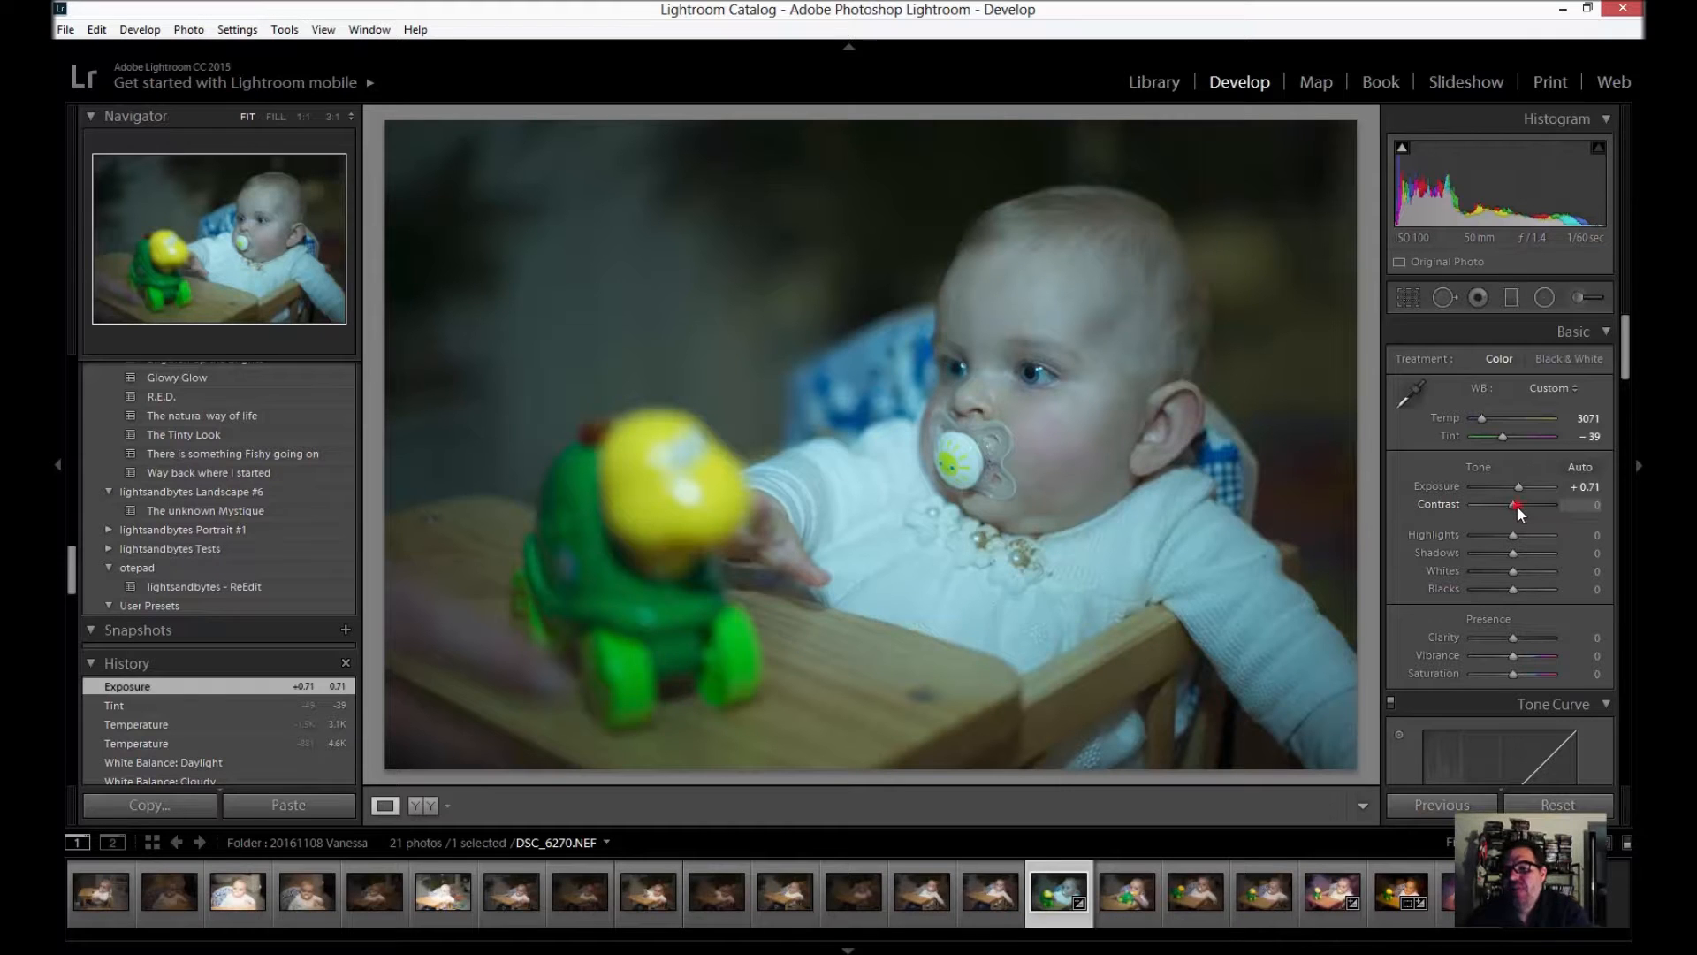
{"action": "left_click_drag", "start_coordinate": [1519, 506], "coordinate": [1525, 504]}
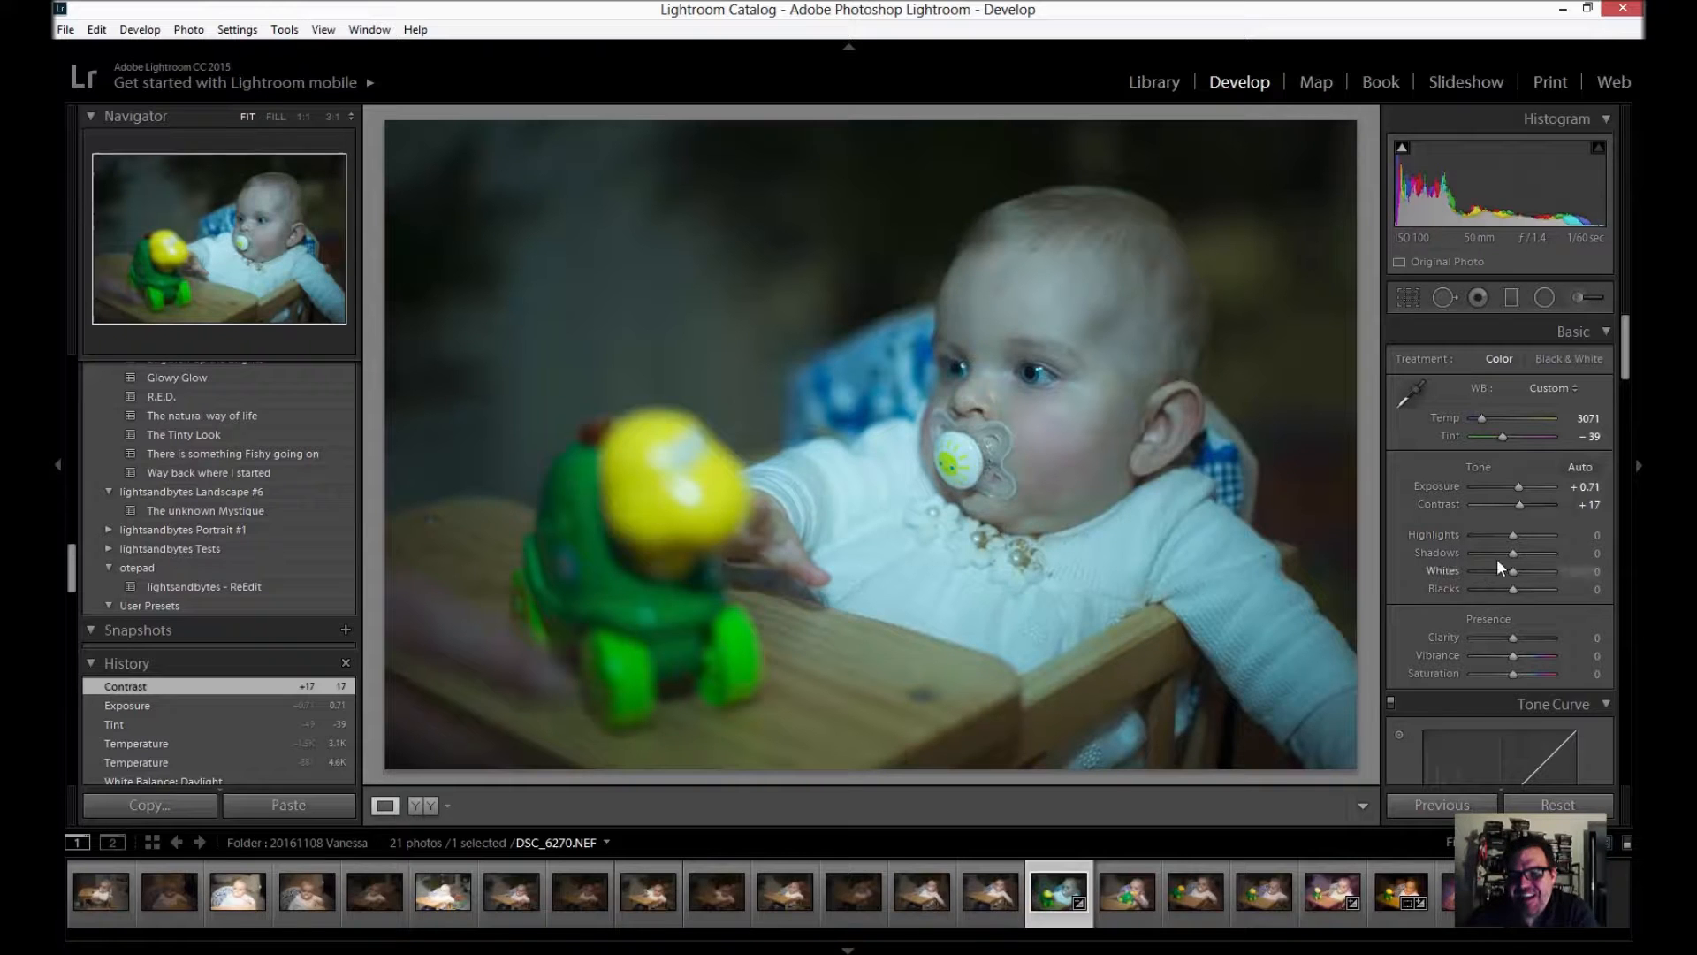
Lower the highlights to -67 and lift the shadows to +71.
{"action": "mouse_move", "coordinate": [1512, 536]}
{"action": "left_mouse_down"}
{"action": "mouse_move", "coordinate": [1491, 538]}
{"action": "mouse_move", "coordinate": [1531, 563]}
{"action": "mouse_move", "coordinate": [1489, 532]}
{"action": "mouse_move", "coordinate": [1535, 552]}
{"action": "left_mouse_up"}
{"action": "left_click", "coordinate": [1492, 536]}
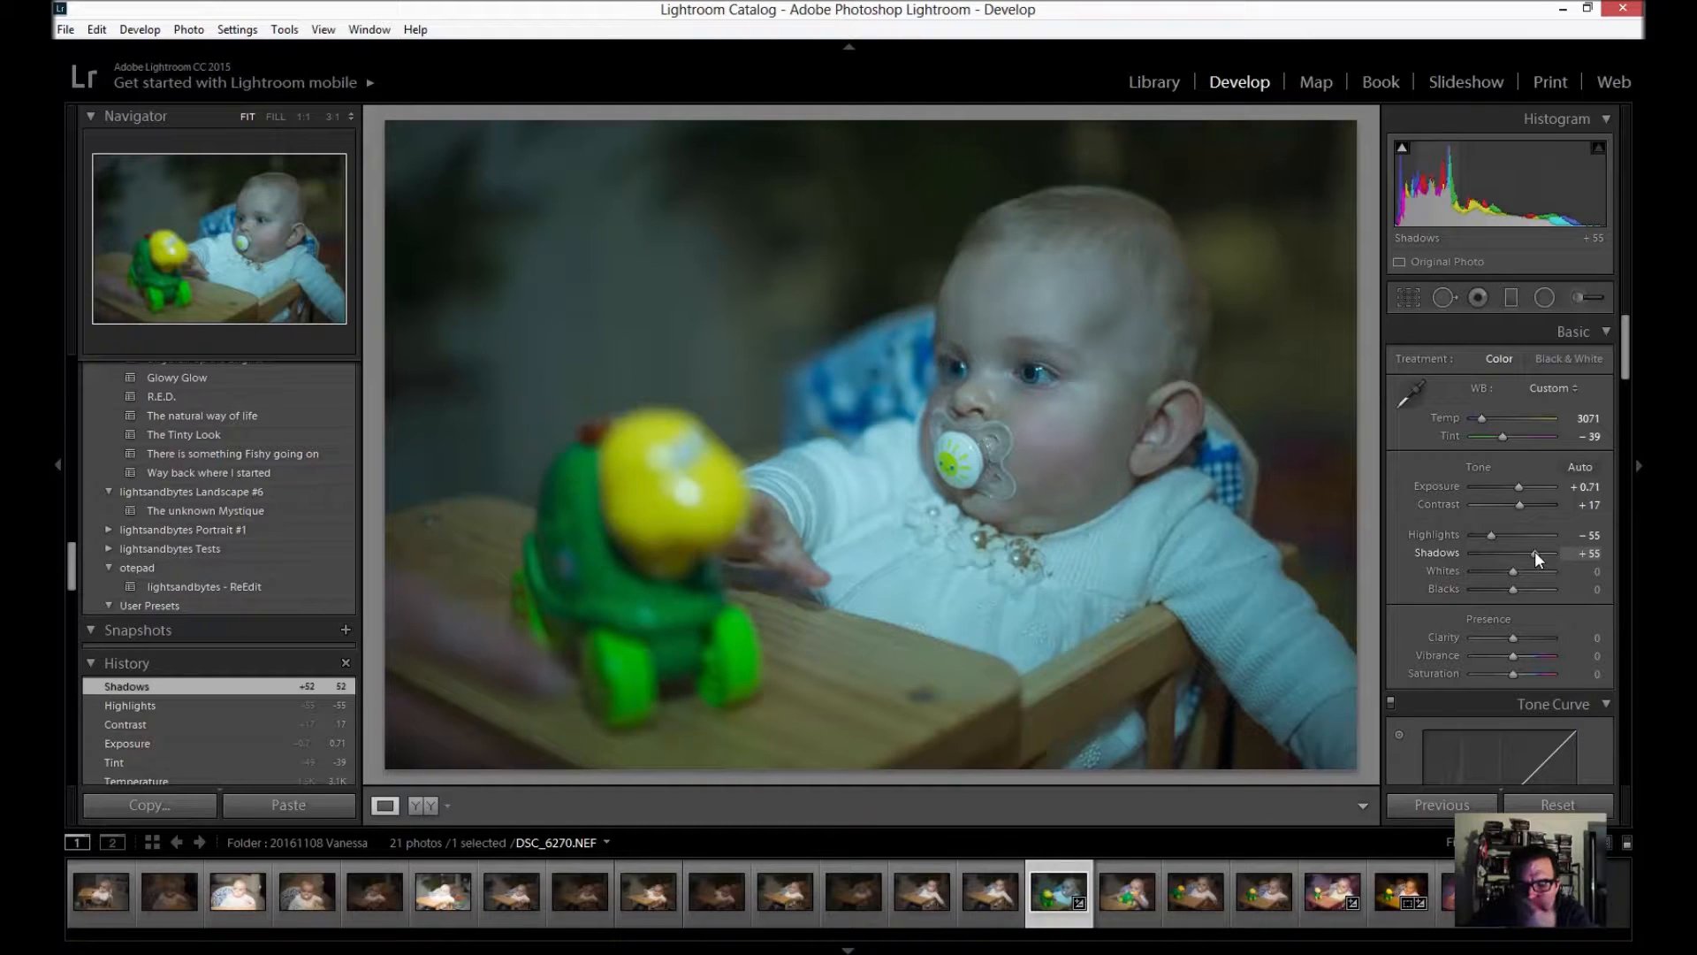
{"action": "left_click_drag", "start_coordinate": [1539, 553], "coordinate": [1485, 534]}
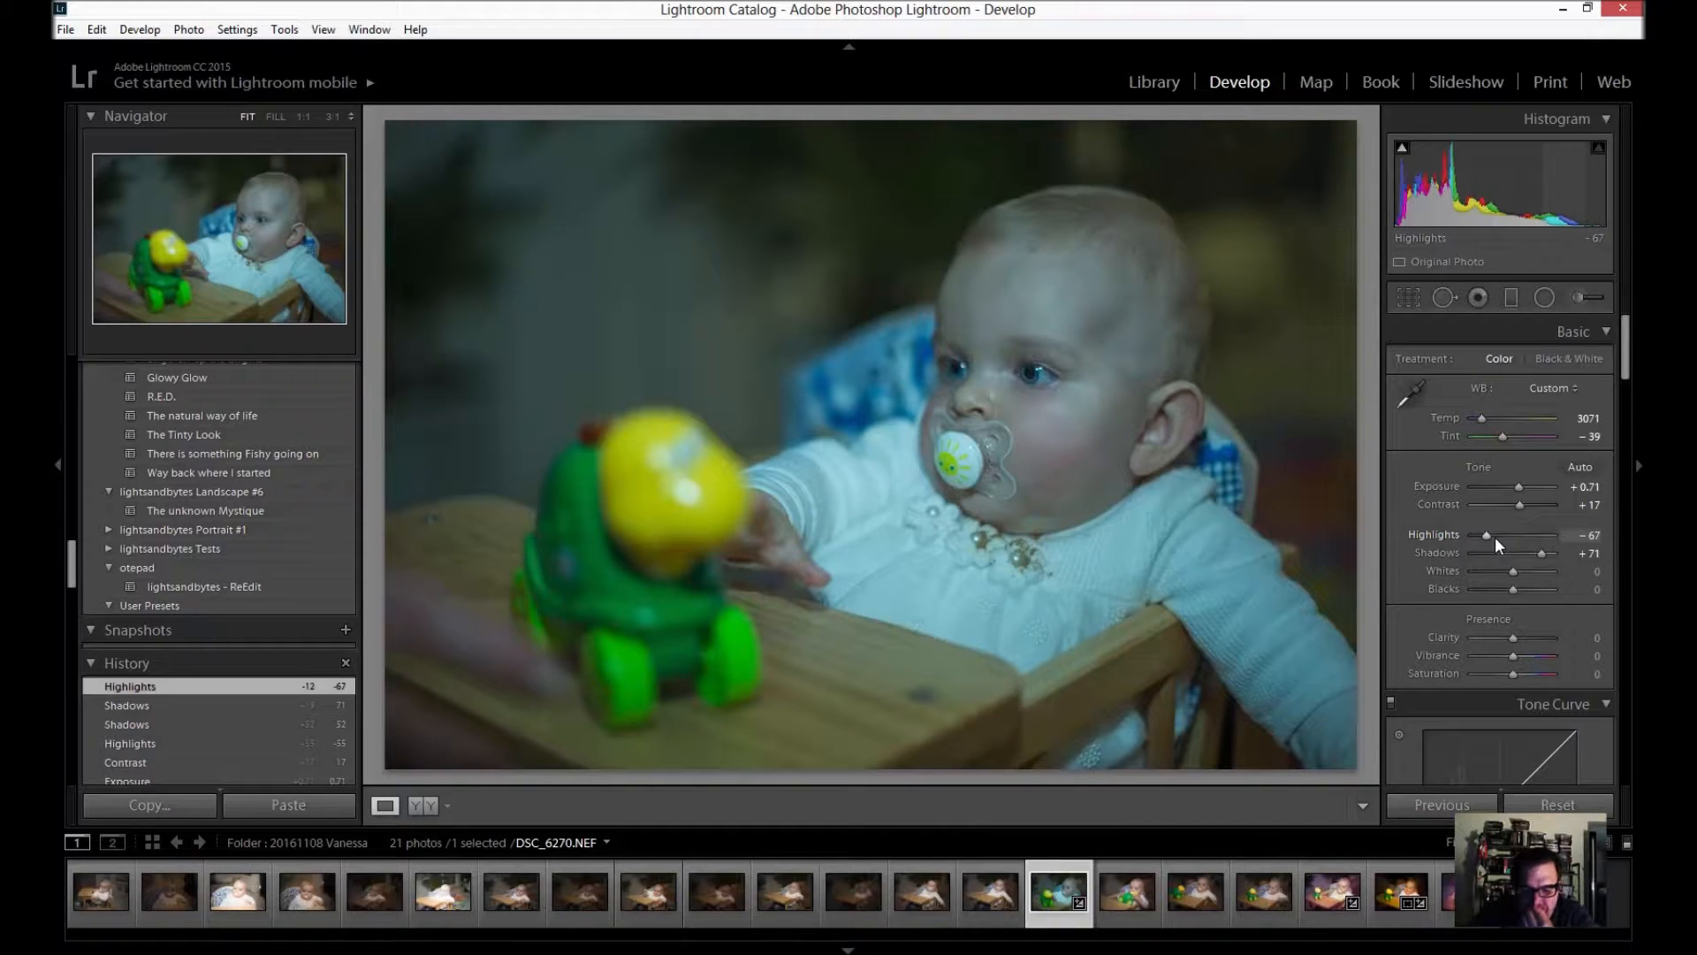
Lower the whites to -100 and raise the blacks to +40.
{"action": "left_click", "coordinate": [1513, 572]}
{"action": "left_click_drag", "start_coordinate": [1514, 575], "coordinate": [1459, 572]}
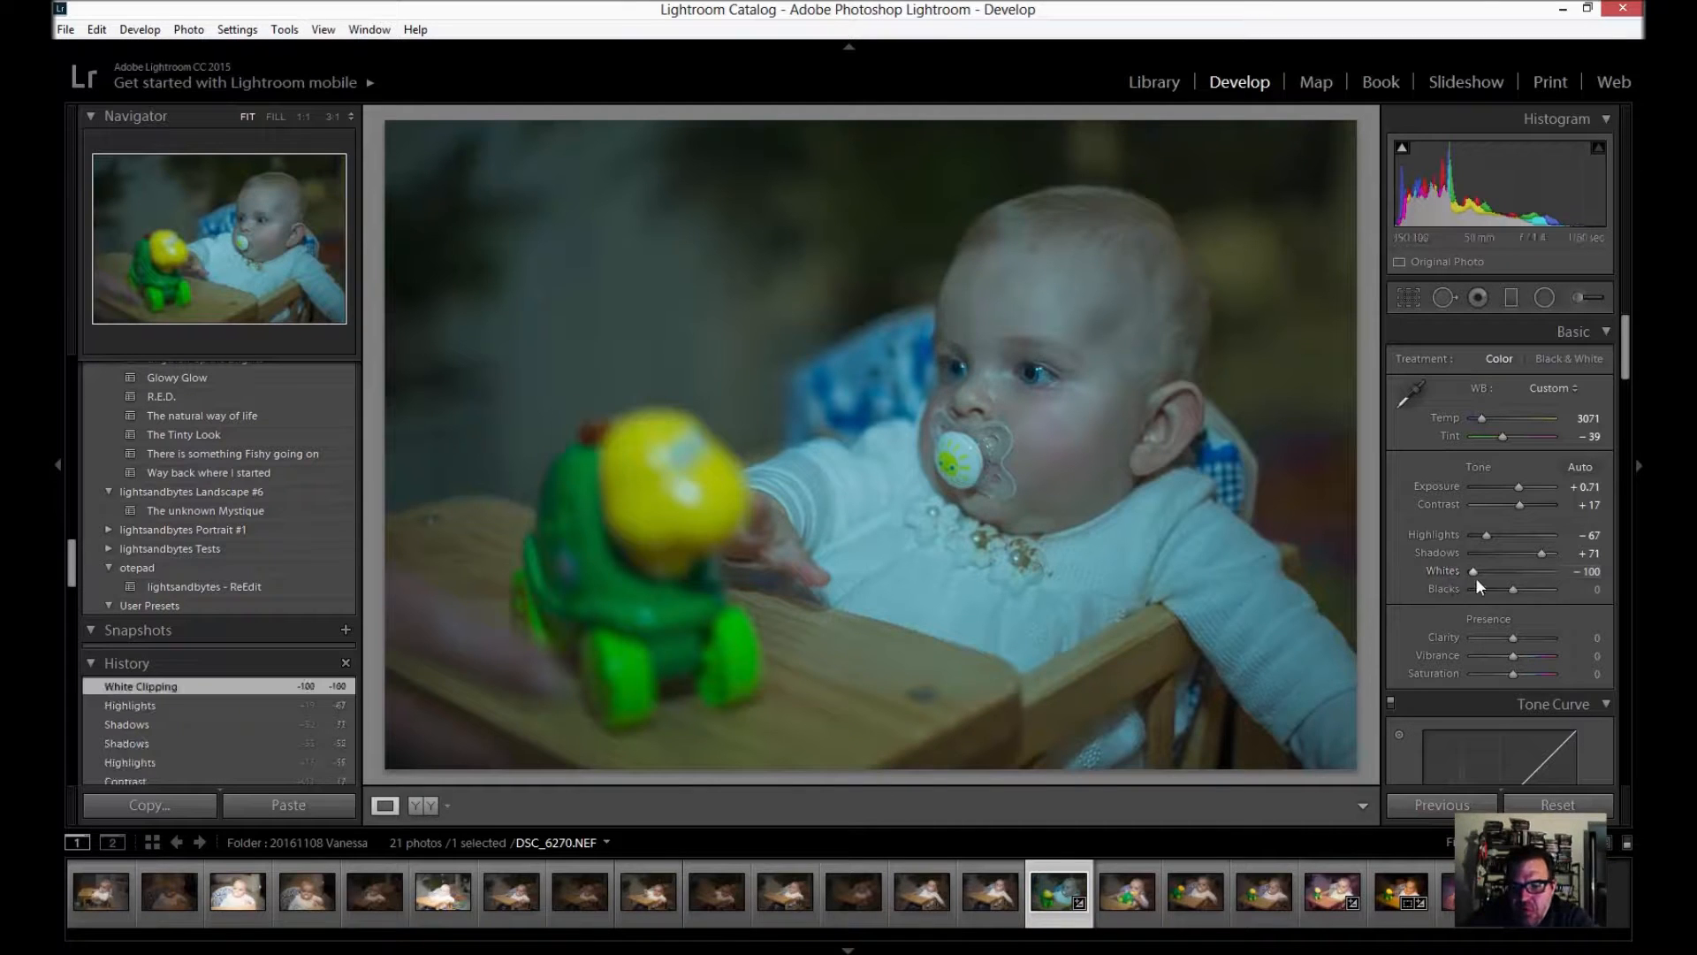
{"action": "left_click", "coordinate": [1514, 589]}
{"action": "left_click_drag", "start_coordinate": [1513, 590], "coordinate": [1530, 593]}
Fine-tune the highlights to -76 and the blacks to +43.
{"action": "left_click", "coordinate": [1483, 534]}
{"action": "left_click_drag", "start_coordinate": [1482, 534], "coordinate": [1482, 536]}
{"action": "left_click_drag", "start_coordinate": [1529, 589], "coordinate": [1532, 597]}
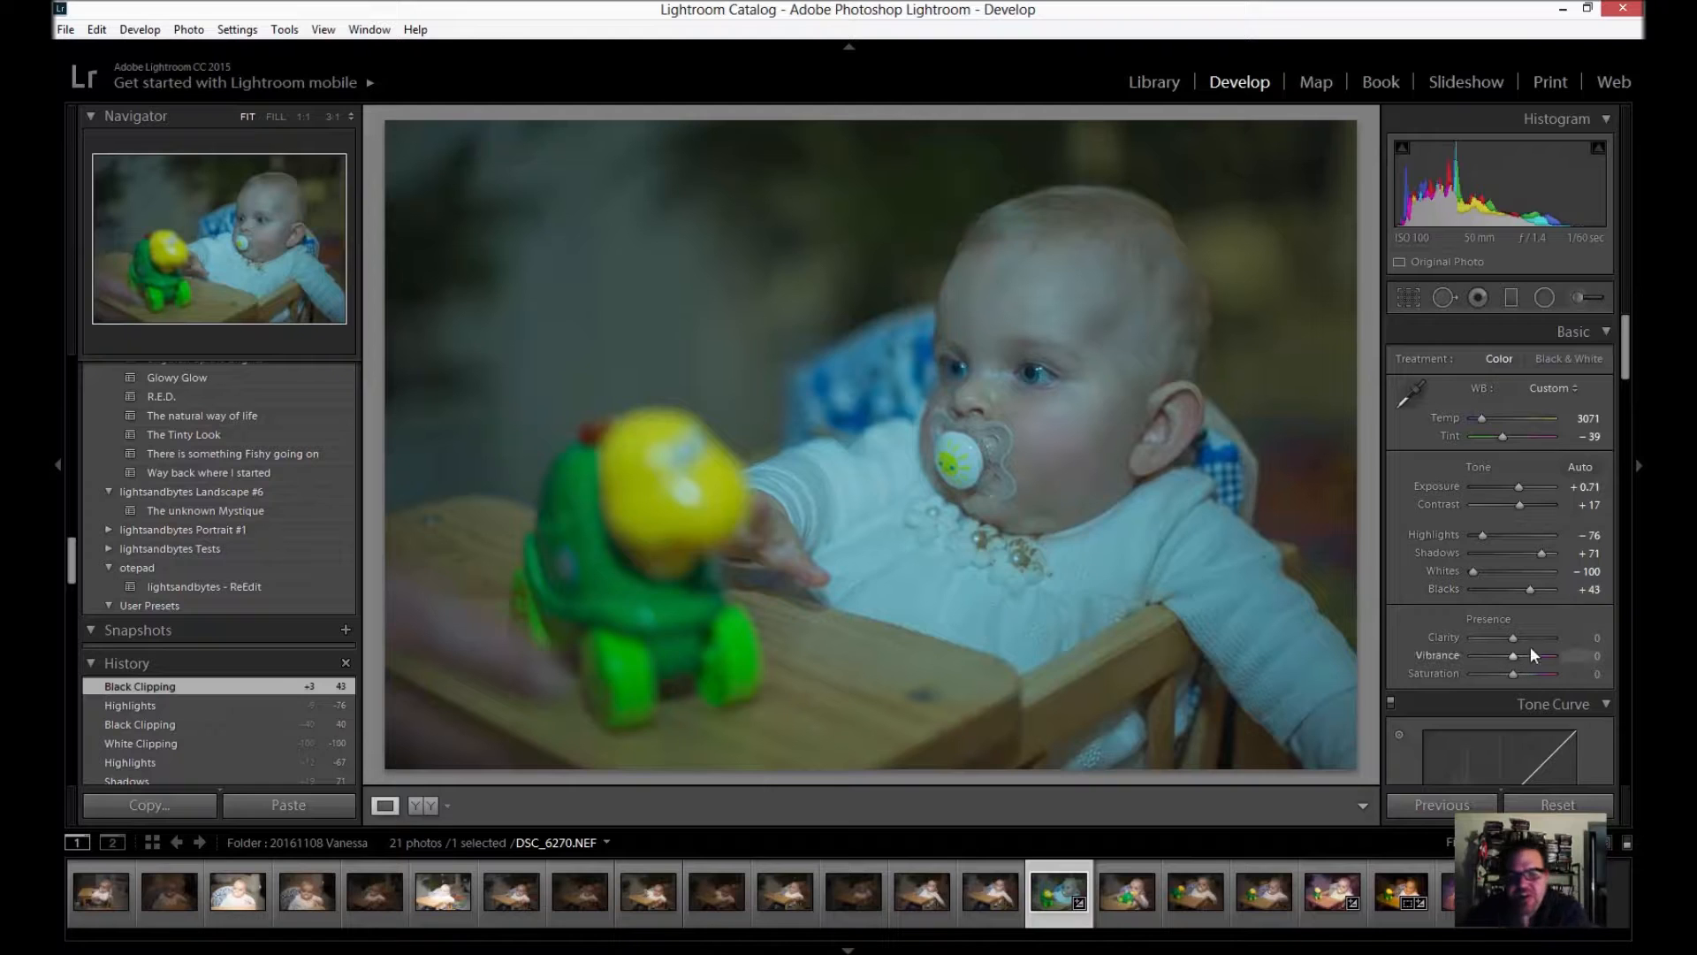
Compare the clarity extremes of +100 and -100, and set the clarity to -12.
{"action": "left_click_drag", "start_coordinate": [1514, 638], "coordinate": [1577, 636]}
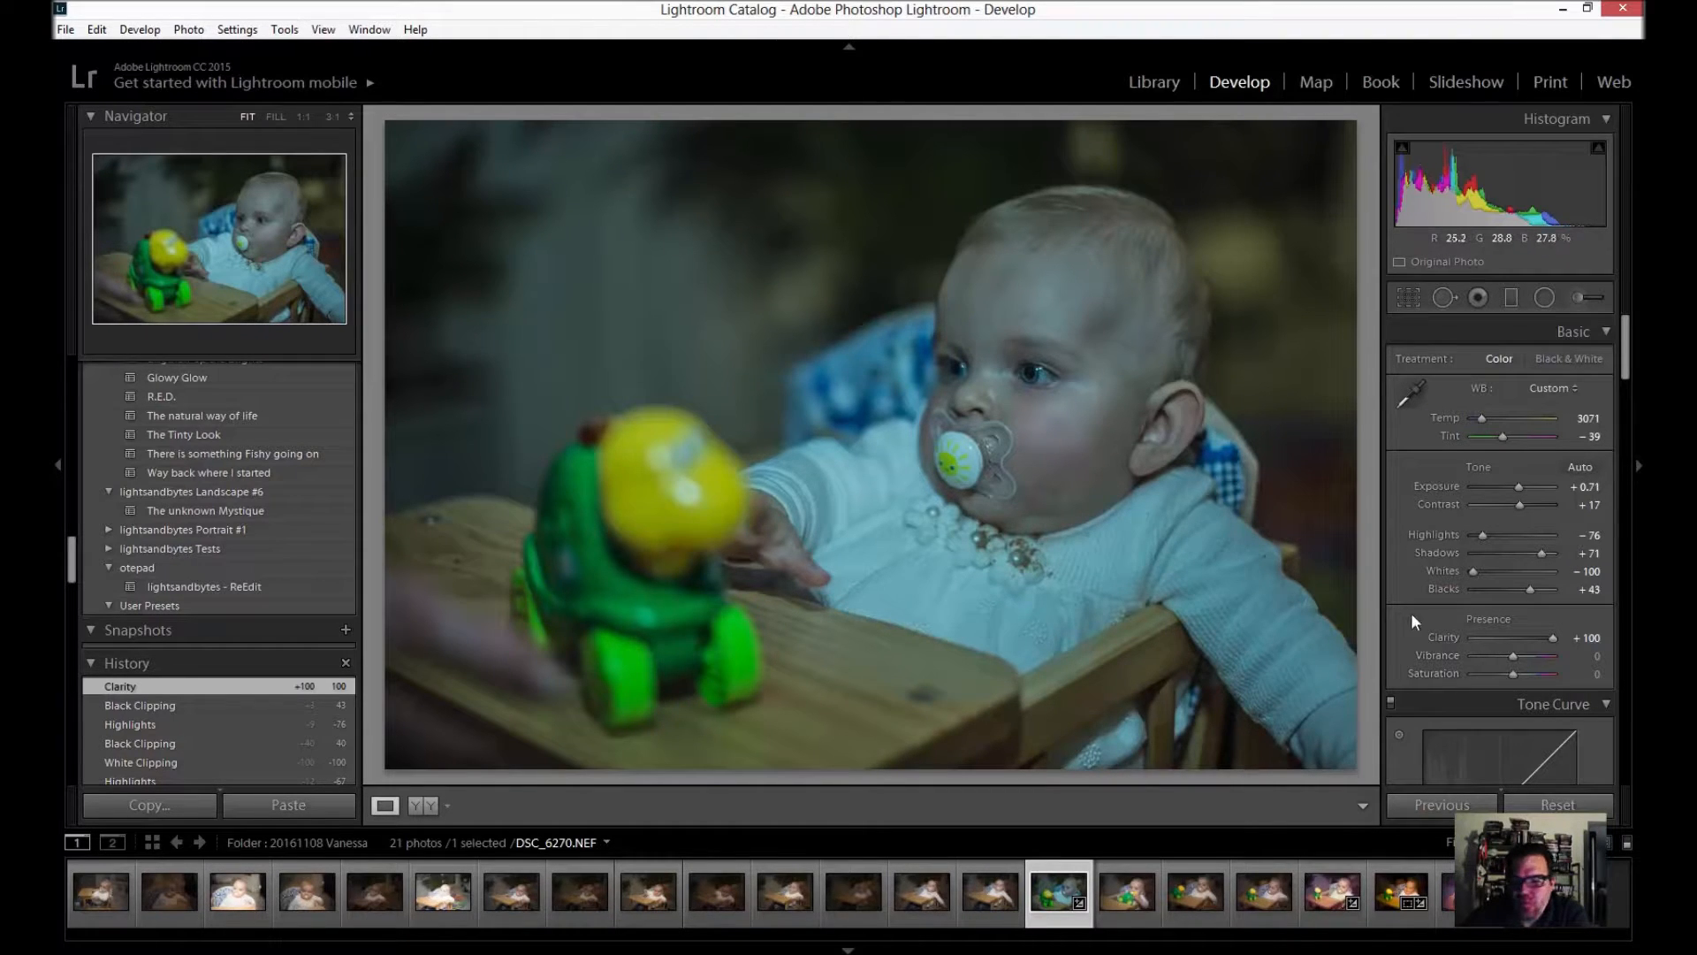
{"action": "left_click_drag", "start_coordinate": [1551, 638], "coordinate": [1441, 640]}
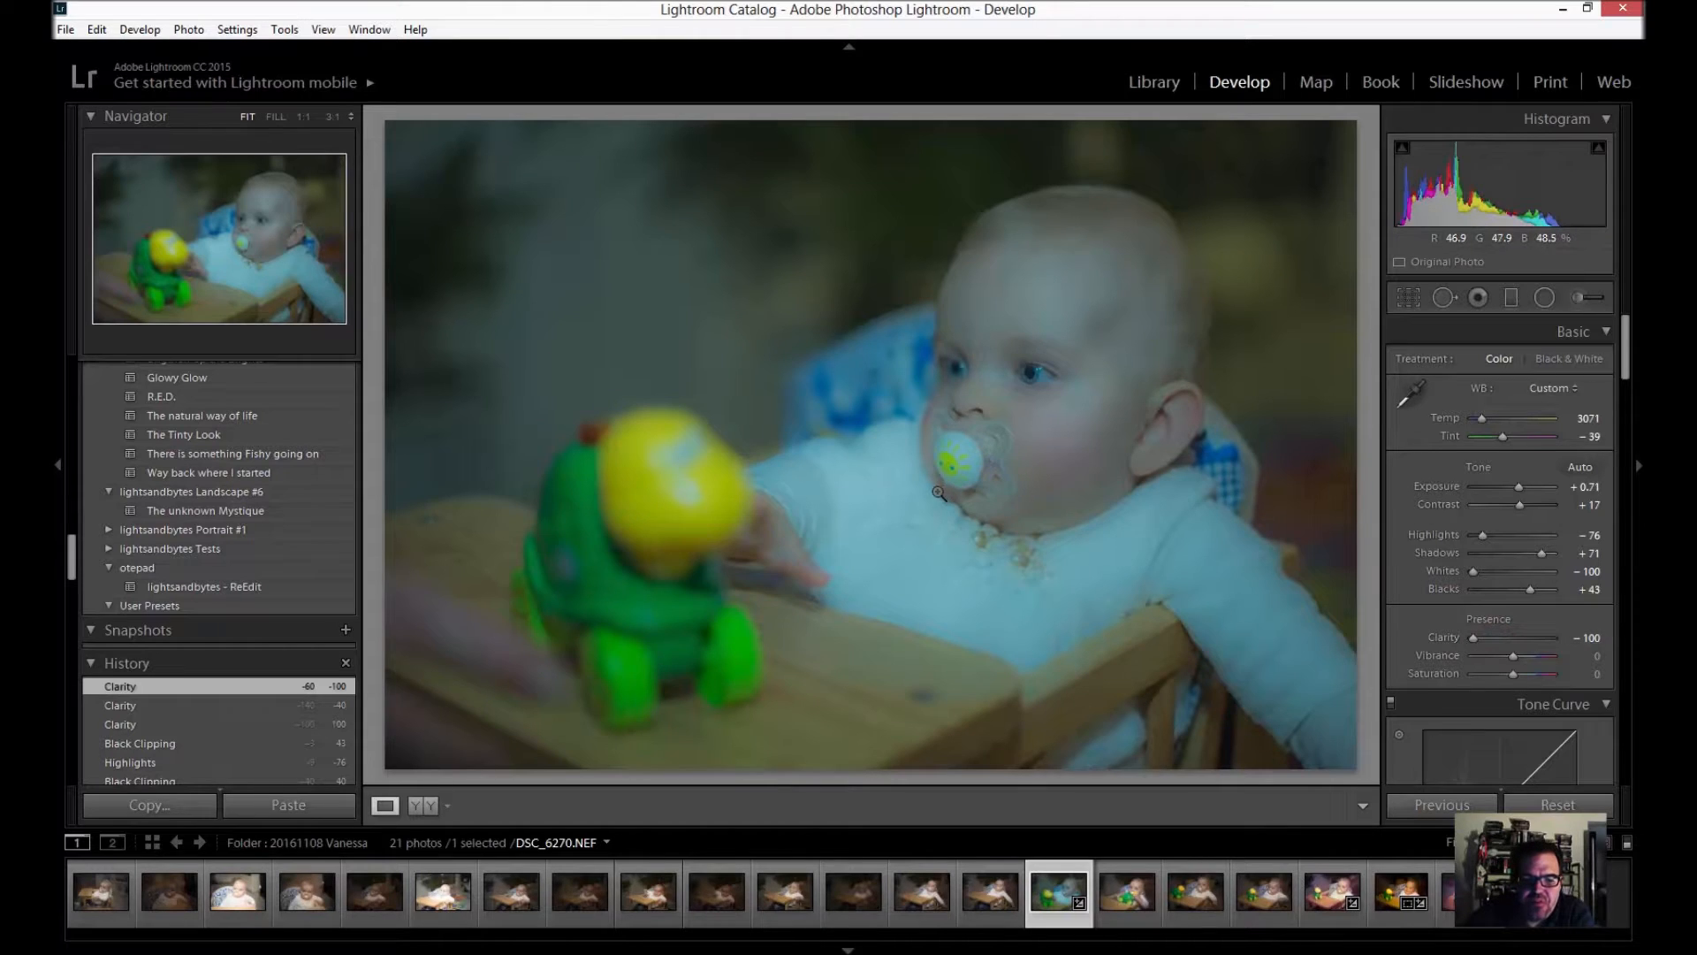
{"action": "left_click_drag", "start_coordinate": [1470, 641], "coordinate": [1508, 643]}
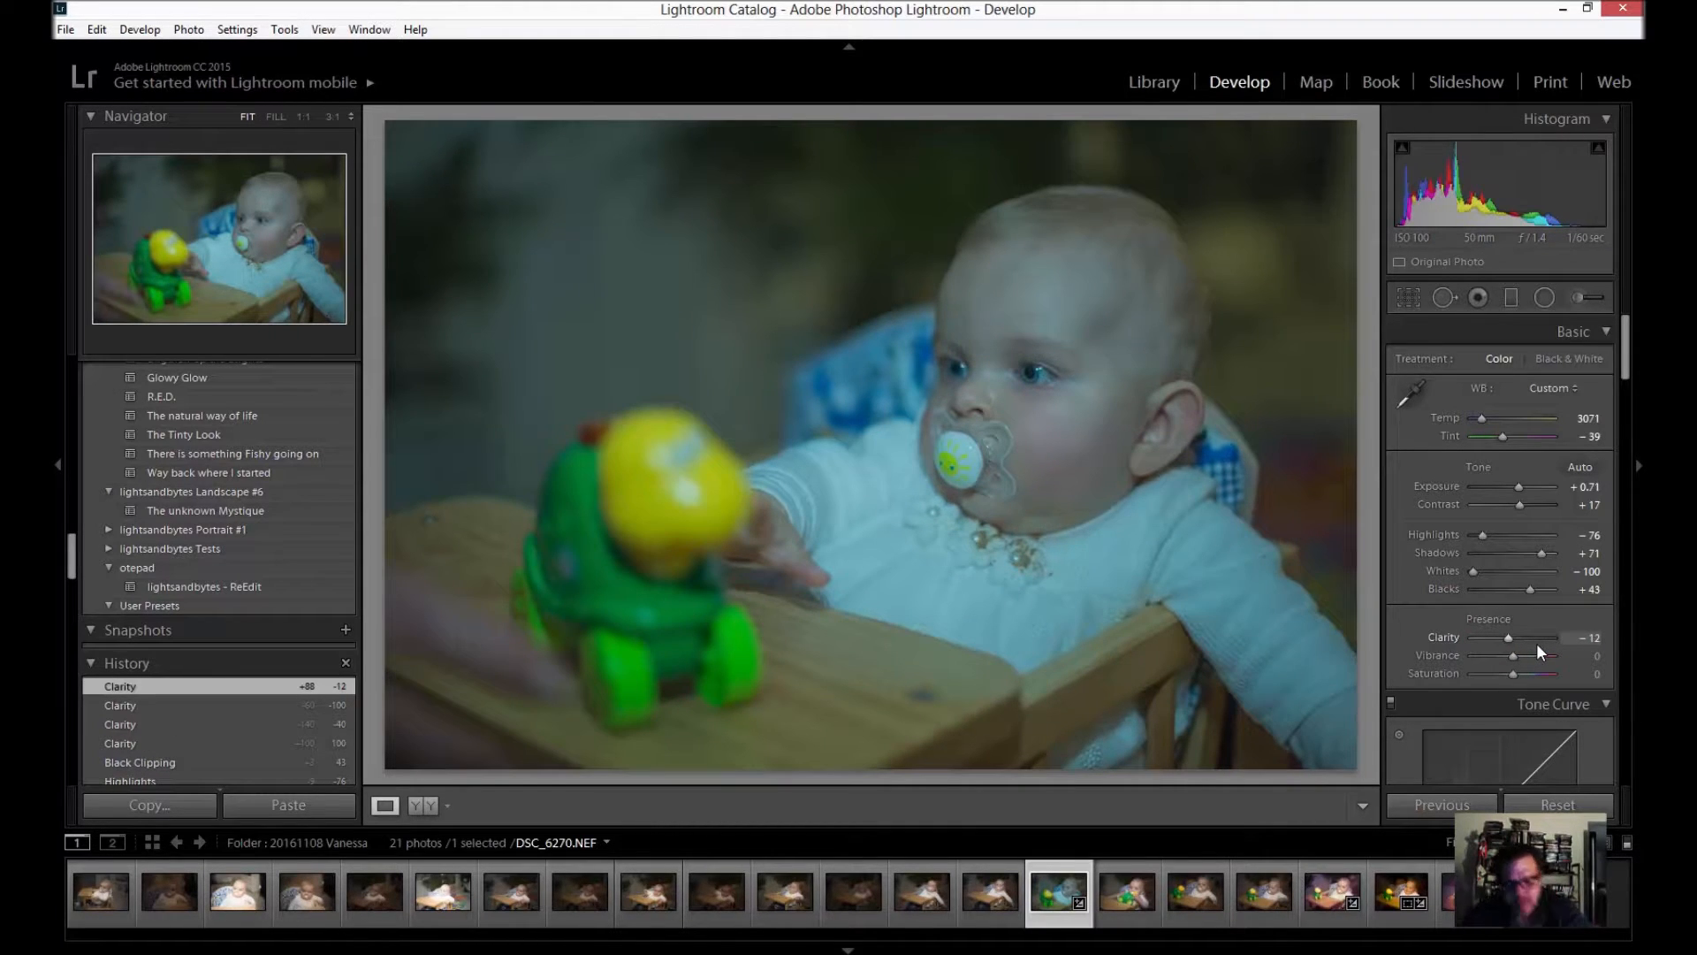
Set the vibrance to +10 and reduce the saturation to -33.
{"action": "left_click_drag", "start_coordinate": [1513, 651], "coordinate": [1517, 651]}
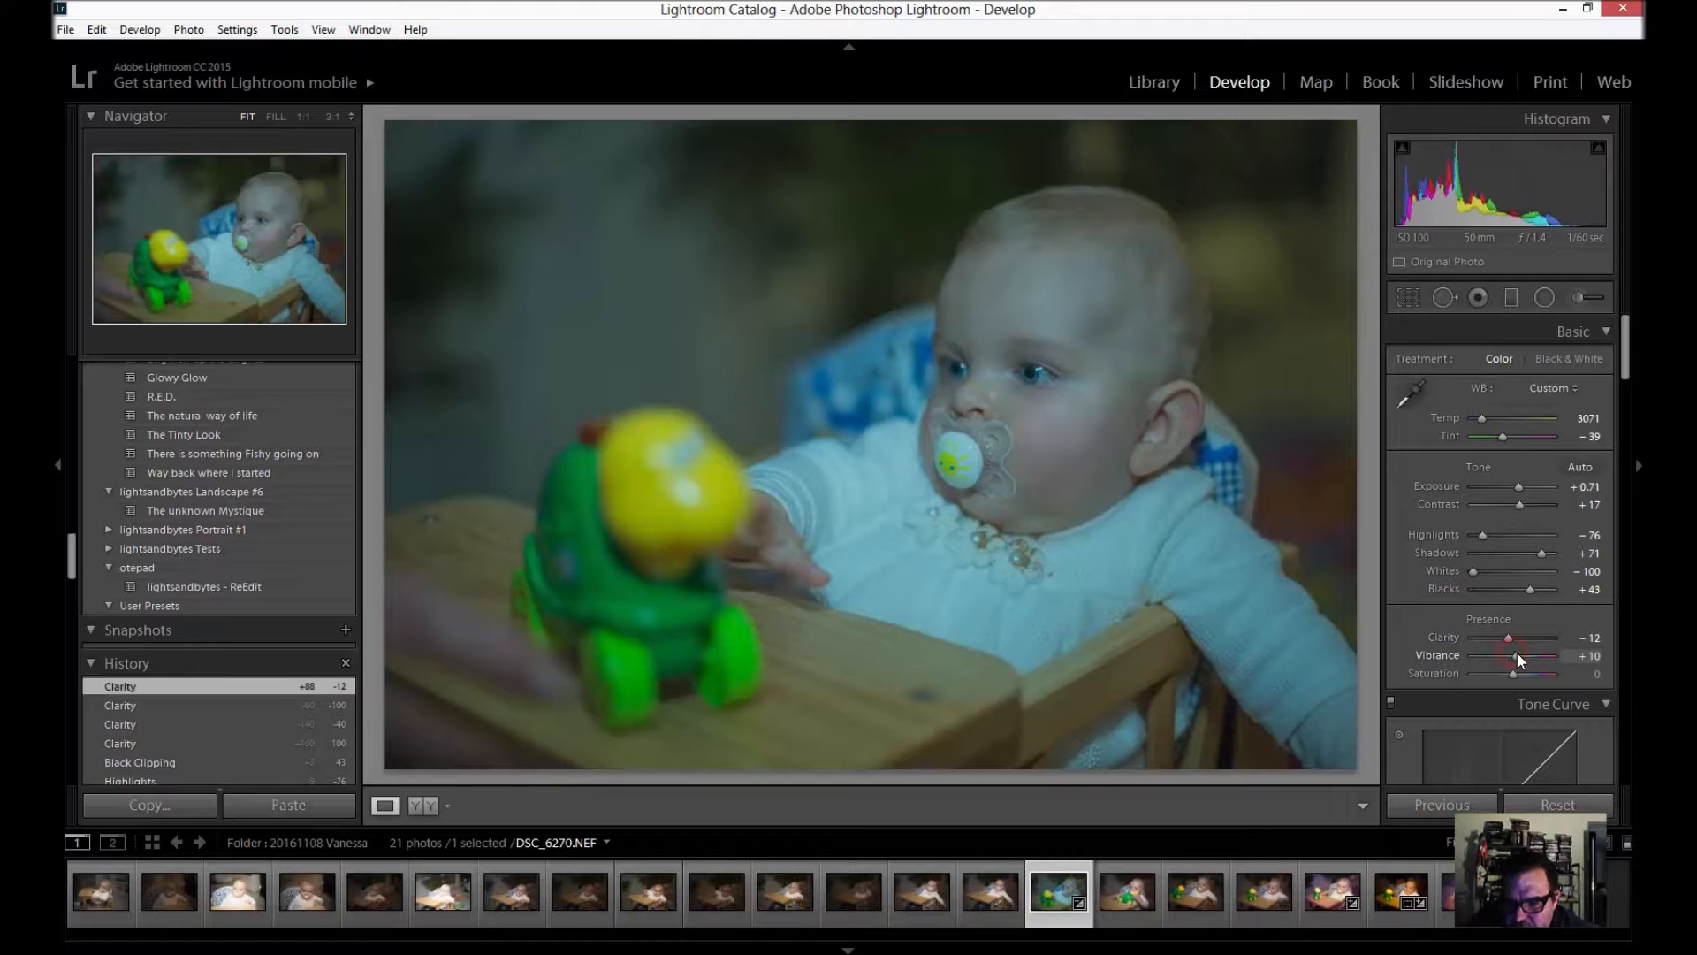
{"action": "left_click", "coordinate": [1514, 673]}
{"action": "left_click_drag", "start_coordinate": [1511, 674], "coordinate": [1499, 675]}
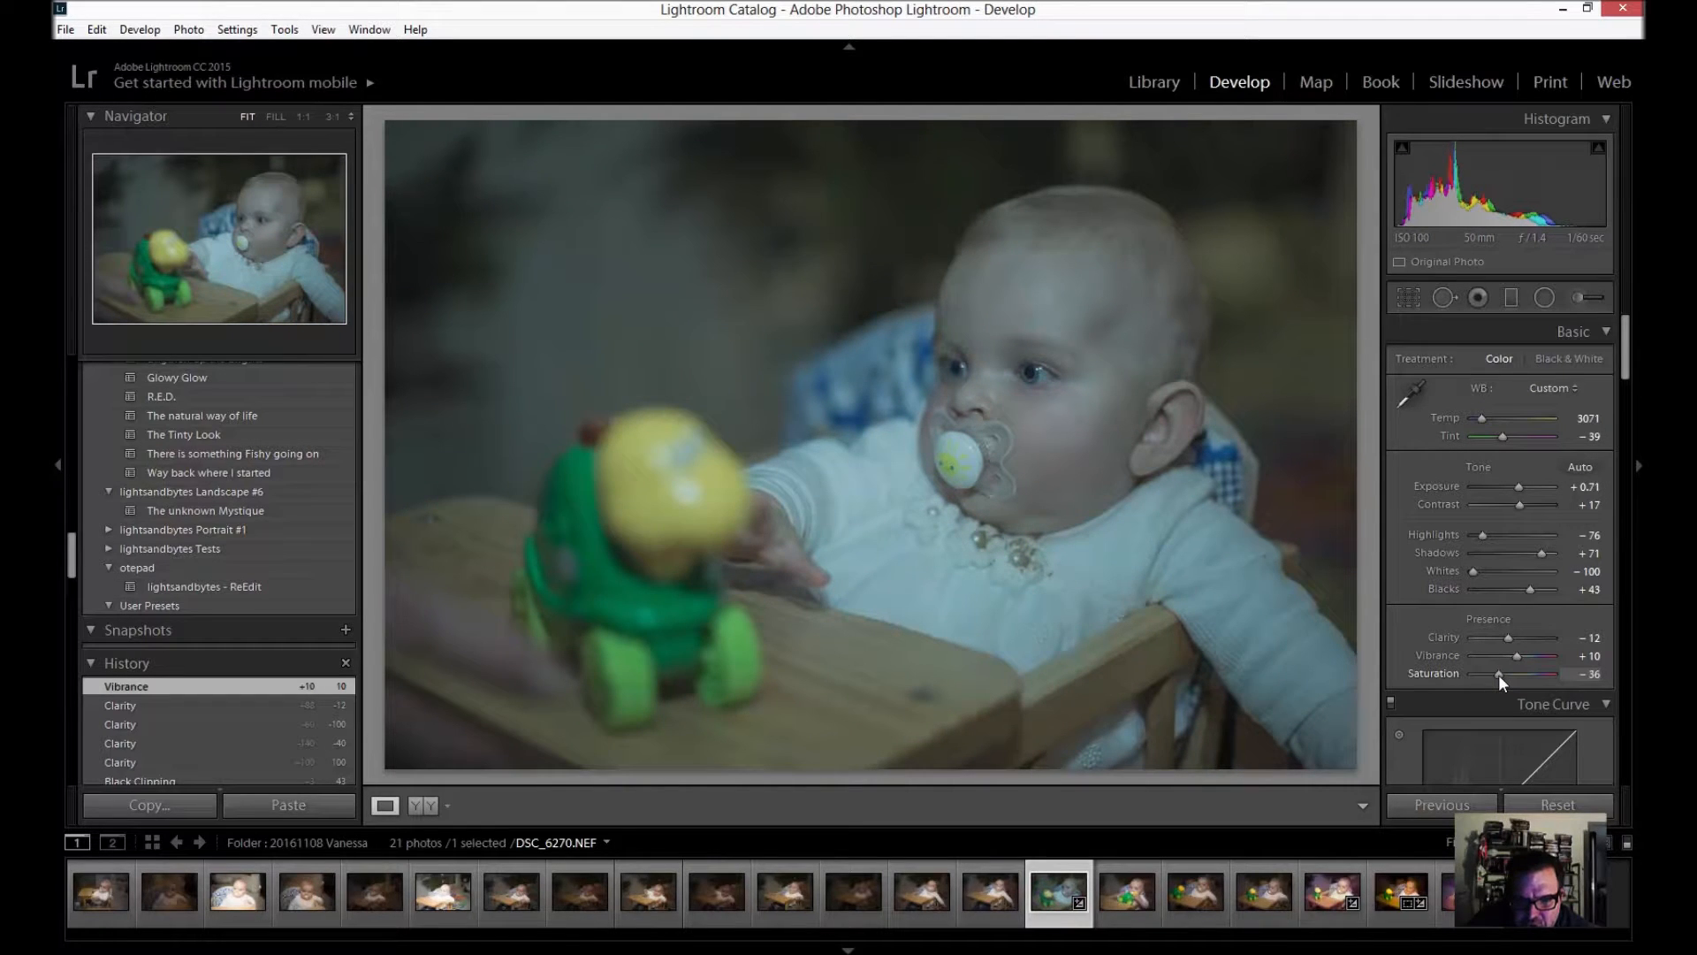
{"action": "left_click_drag", "start_coordinate": [1499, 676], "coordinate": [1501, 676]}
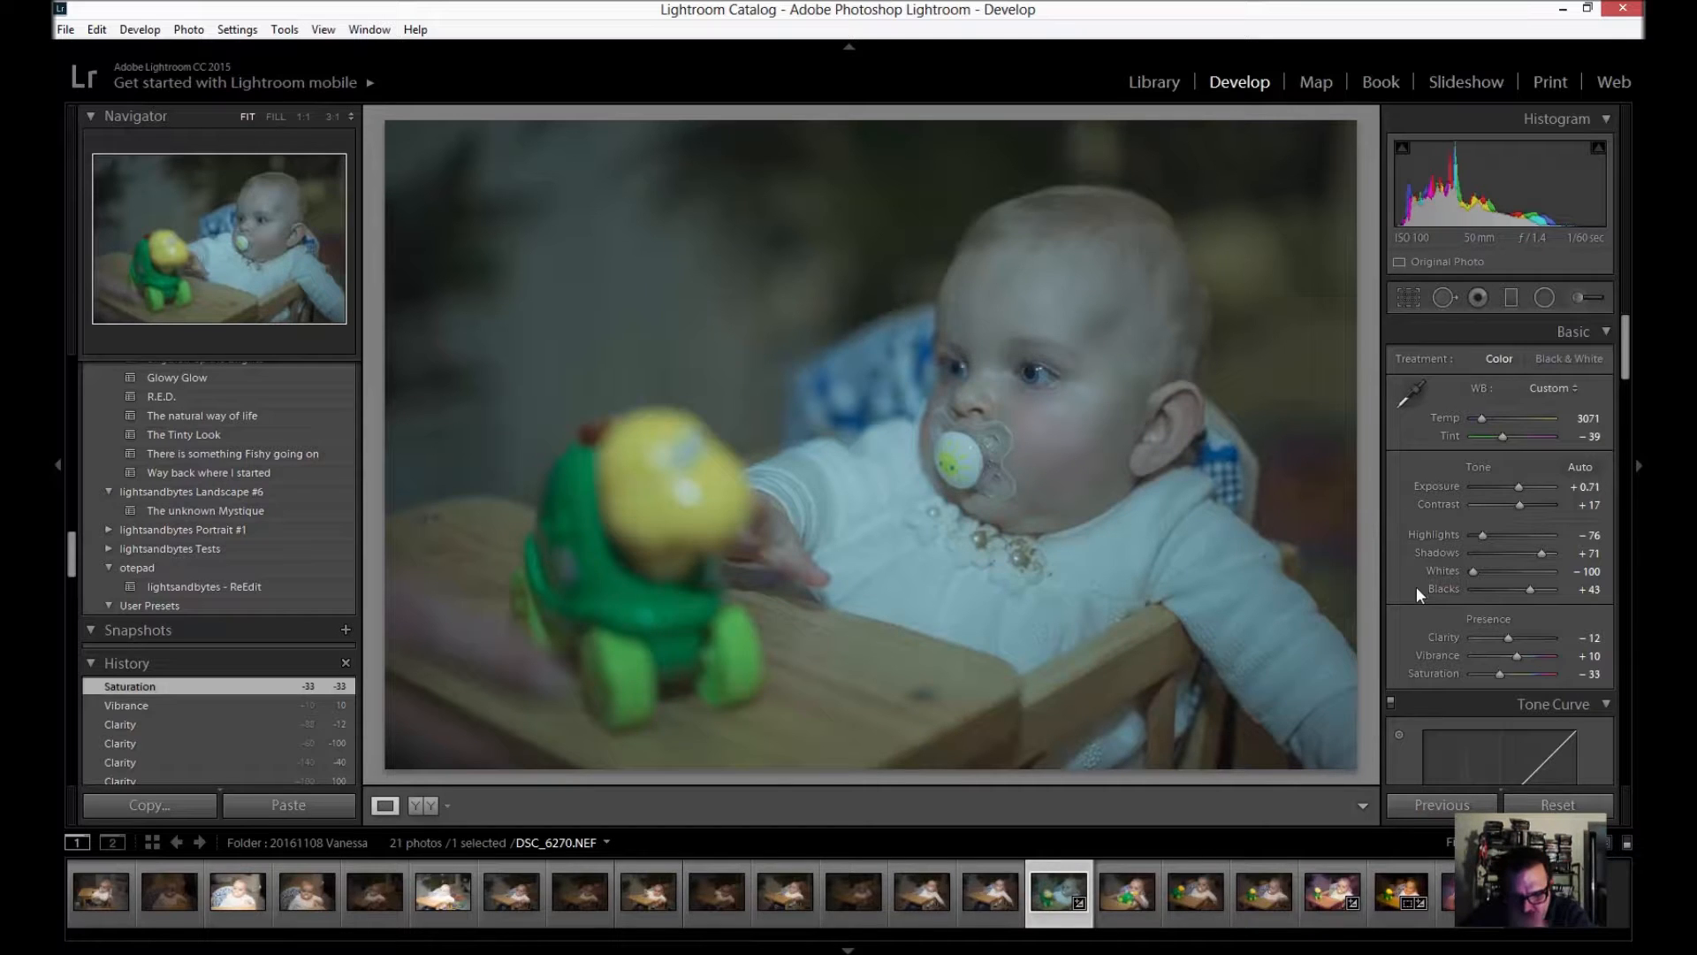
Lower the tone curve's Darks to -48 and raise the exposure to +1.07.
{"action": "scroll", "coordinate": [1417, 587], "scroll_direction": "down", "scroll_amount": 3}
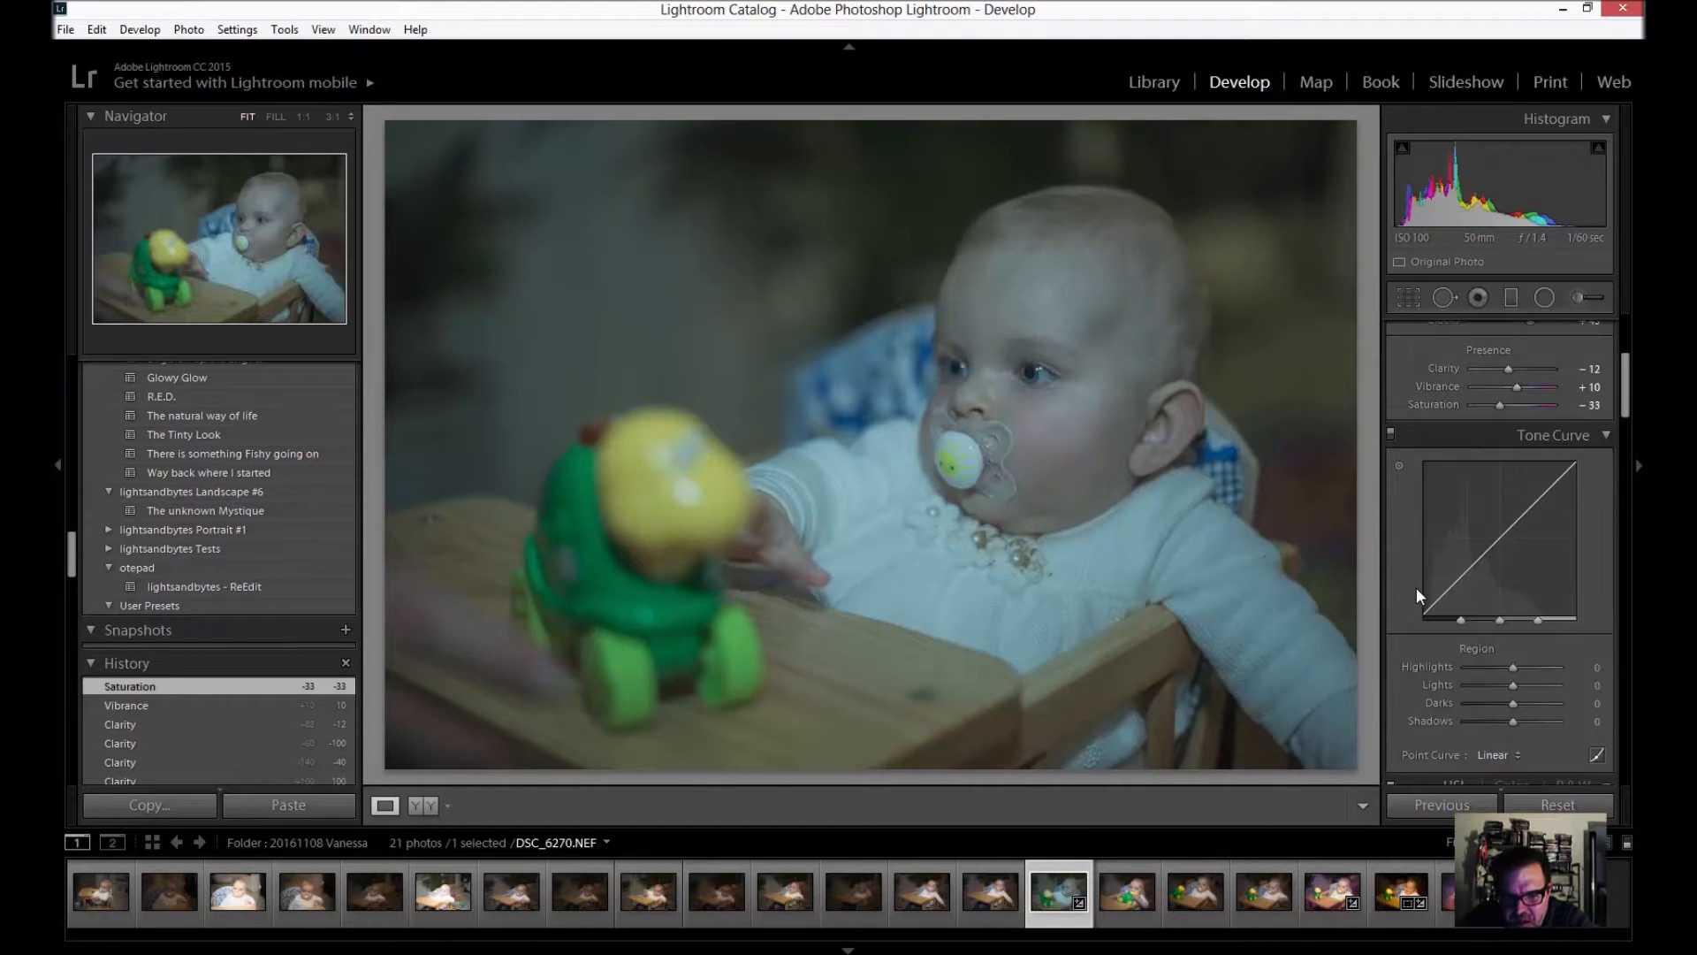
{"action": "scroll", "coordinate": [1416, 587], "scroll_direction": "down", "scroll_amount": 2}
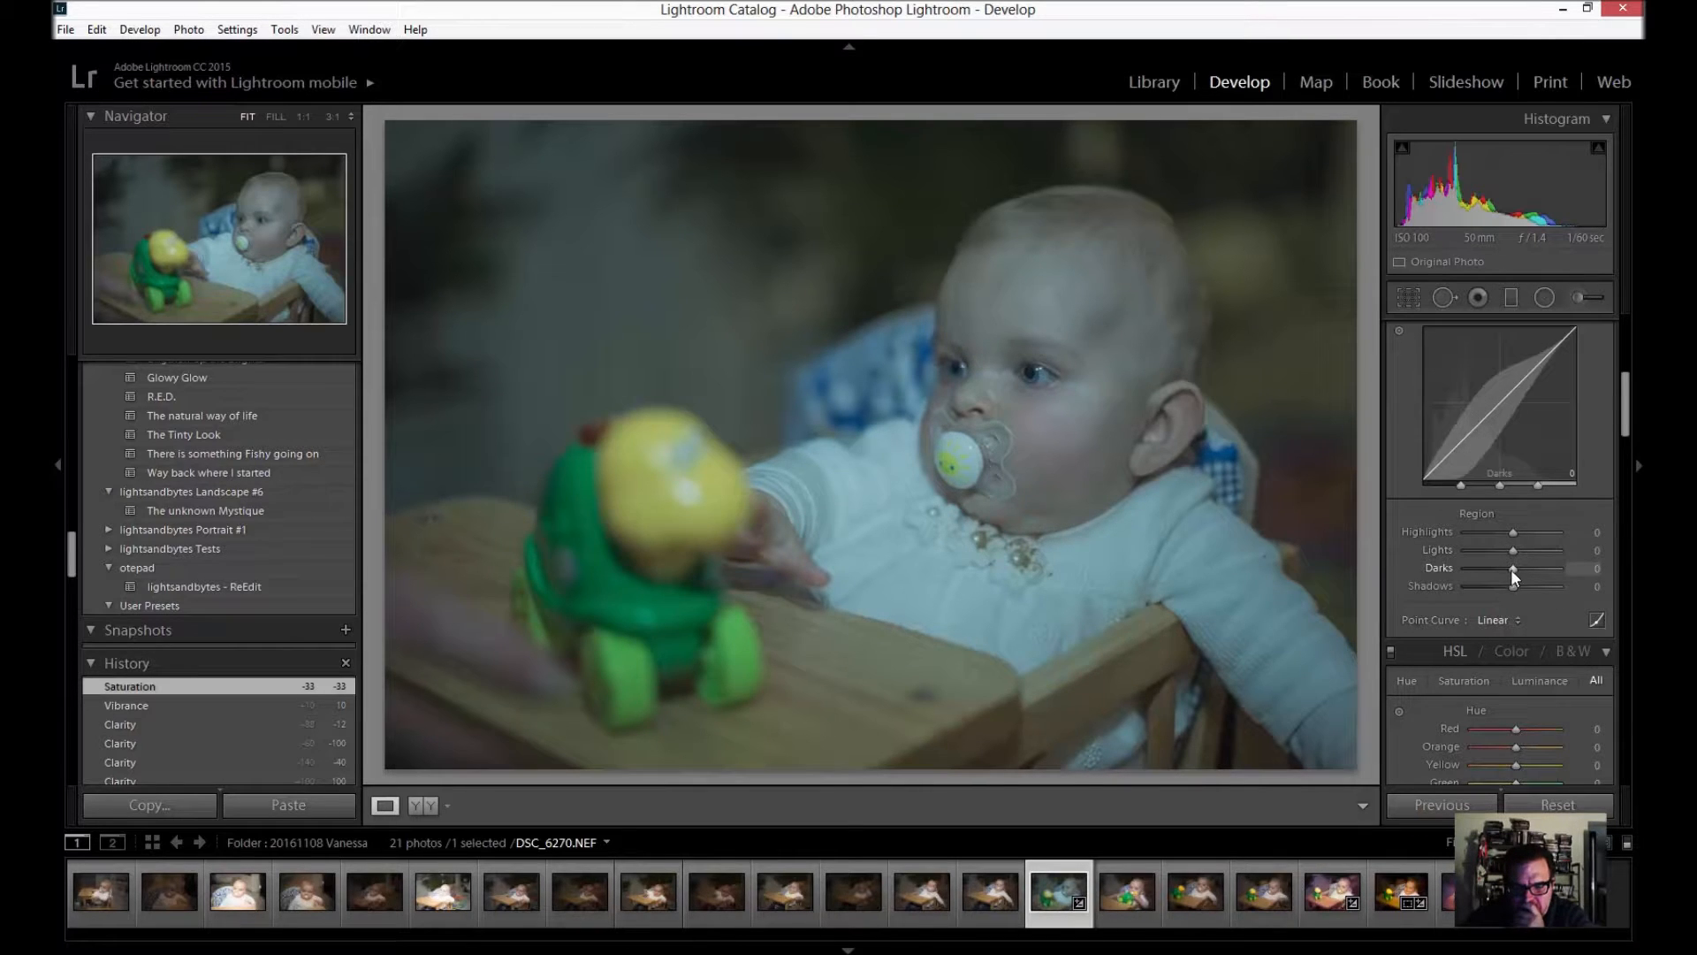
{"action": "left_click_drag", "start_coordinate": [1512, 569], "coordinate": [1505, 576]}
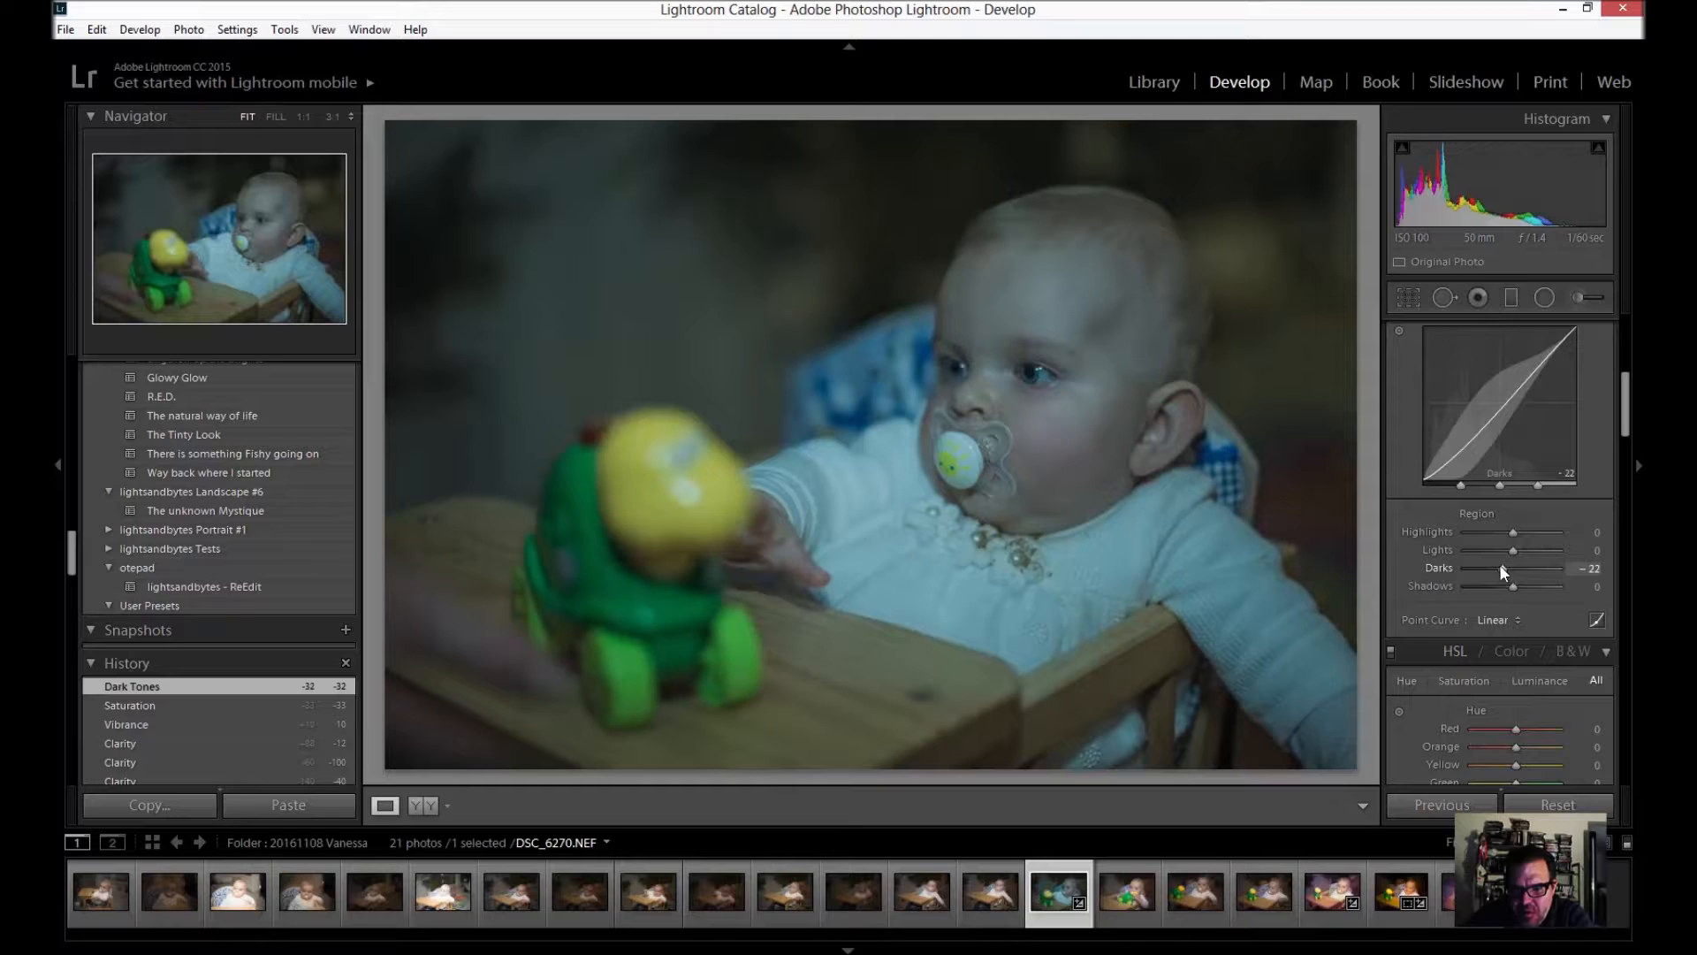
{"action": "double_click", "coordinate": [1440, 567]}
{"action": "scroll", "coordinate": [1406, 562], "scroll_direction": "up", "scroll_amount": 5}
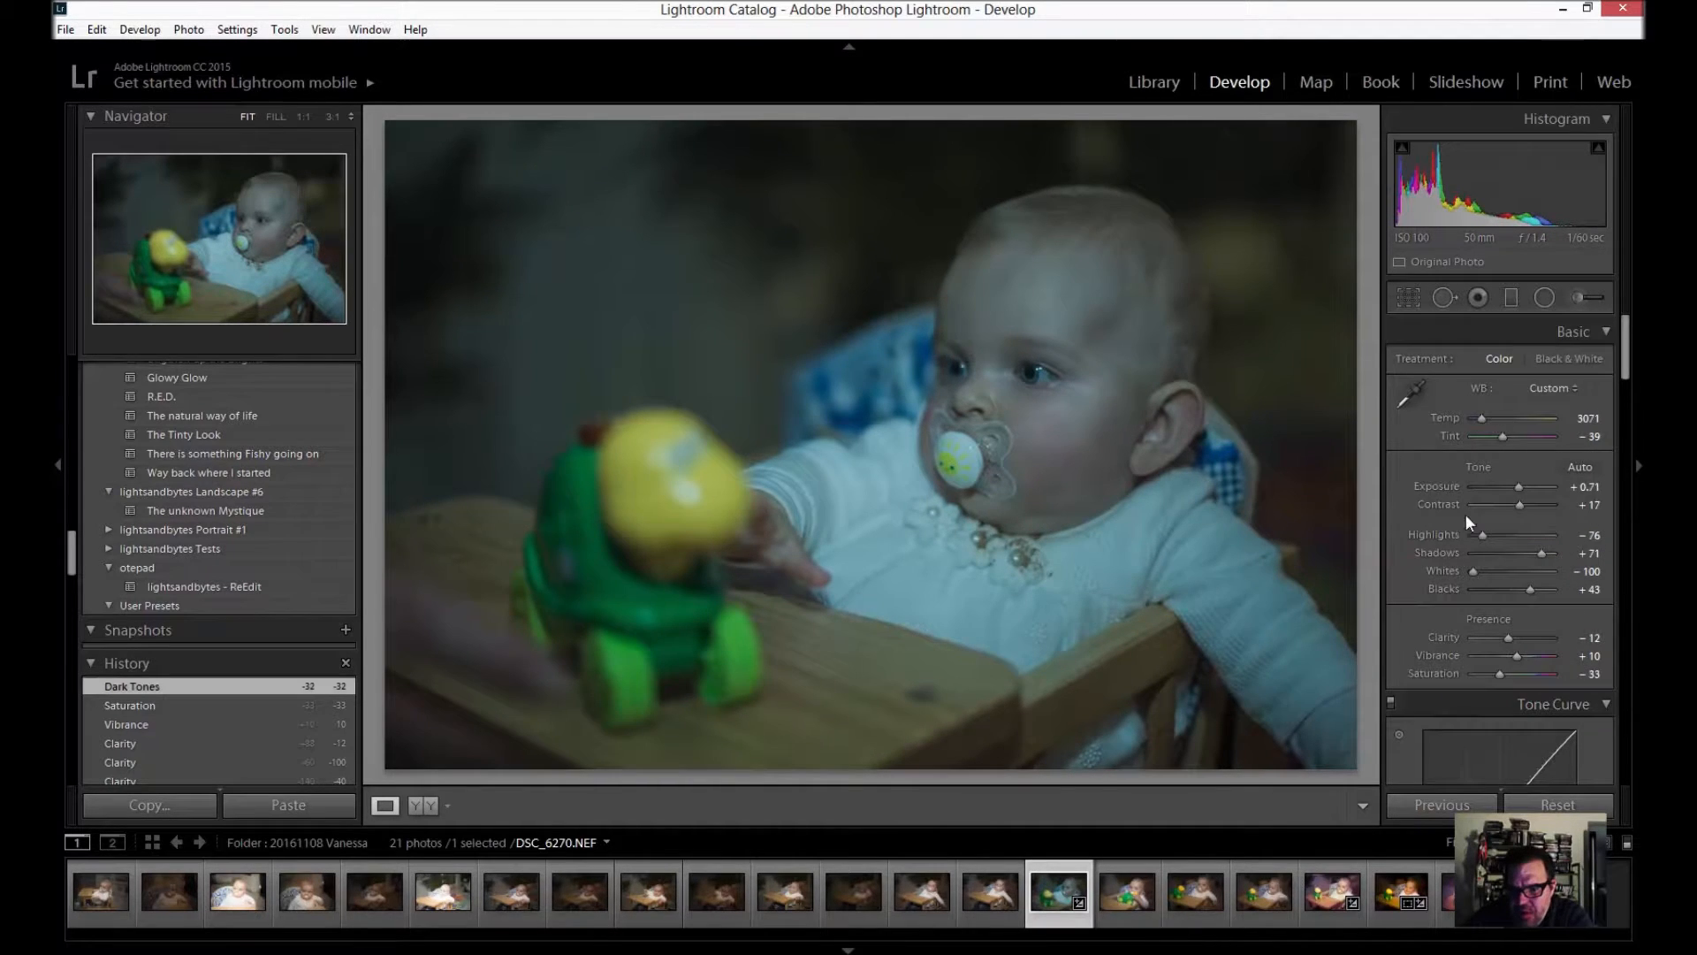
{"action": "left_click_drag", "start_coordinate": [1517, 485], "coordinate": [1520, 484]}
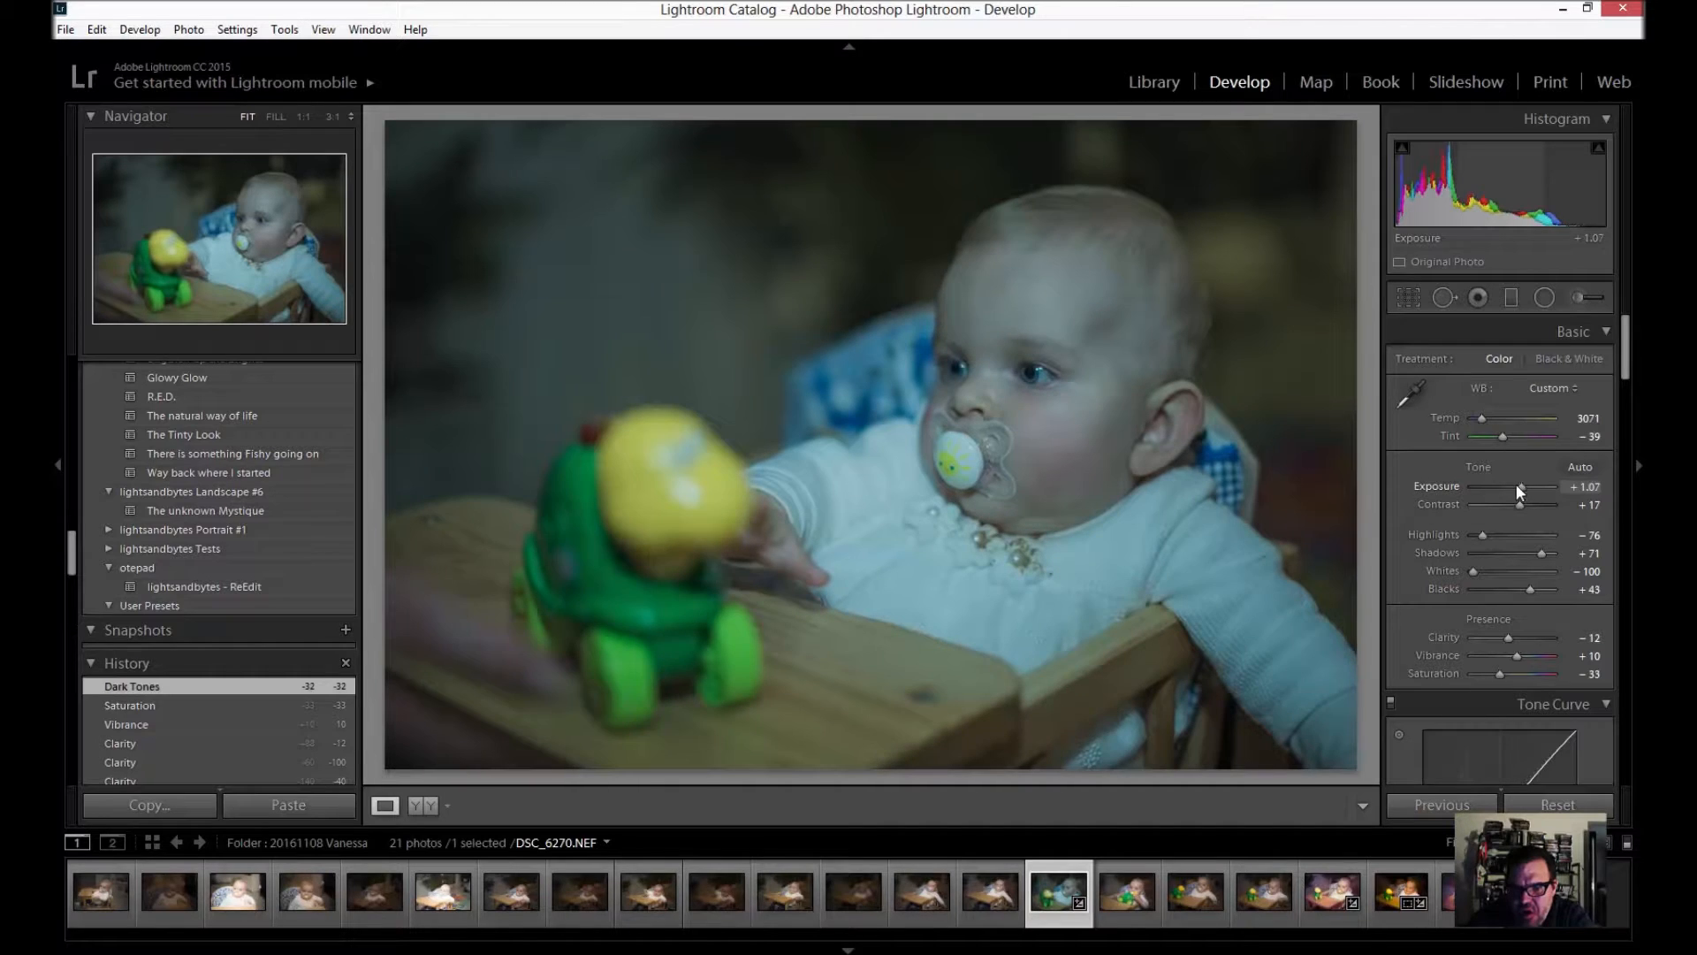
{"action": "scroll", "coordinate": [1411, 482], "scroll_direction": "down", "scroll_amount": 5}
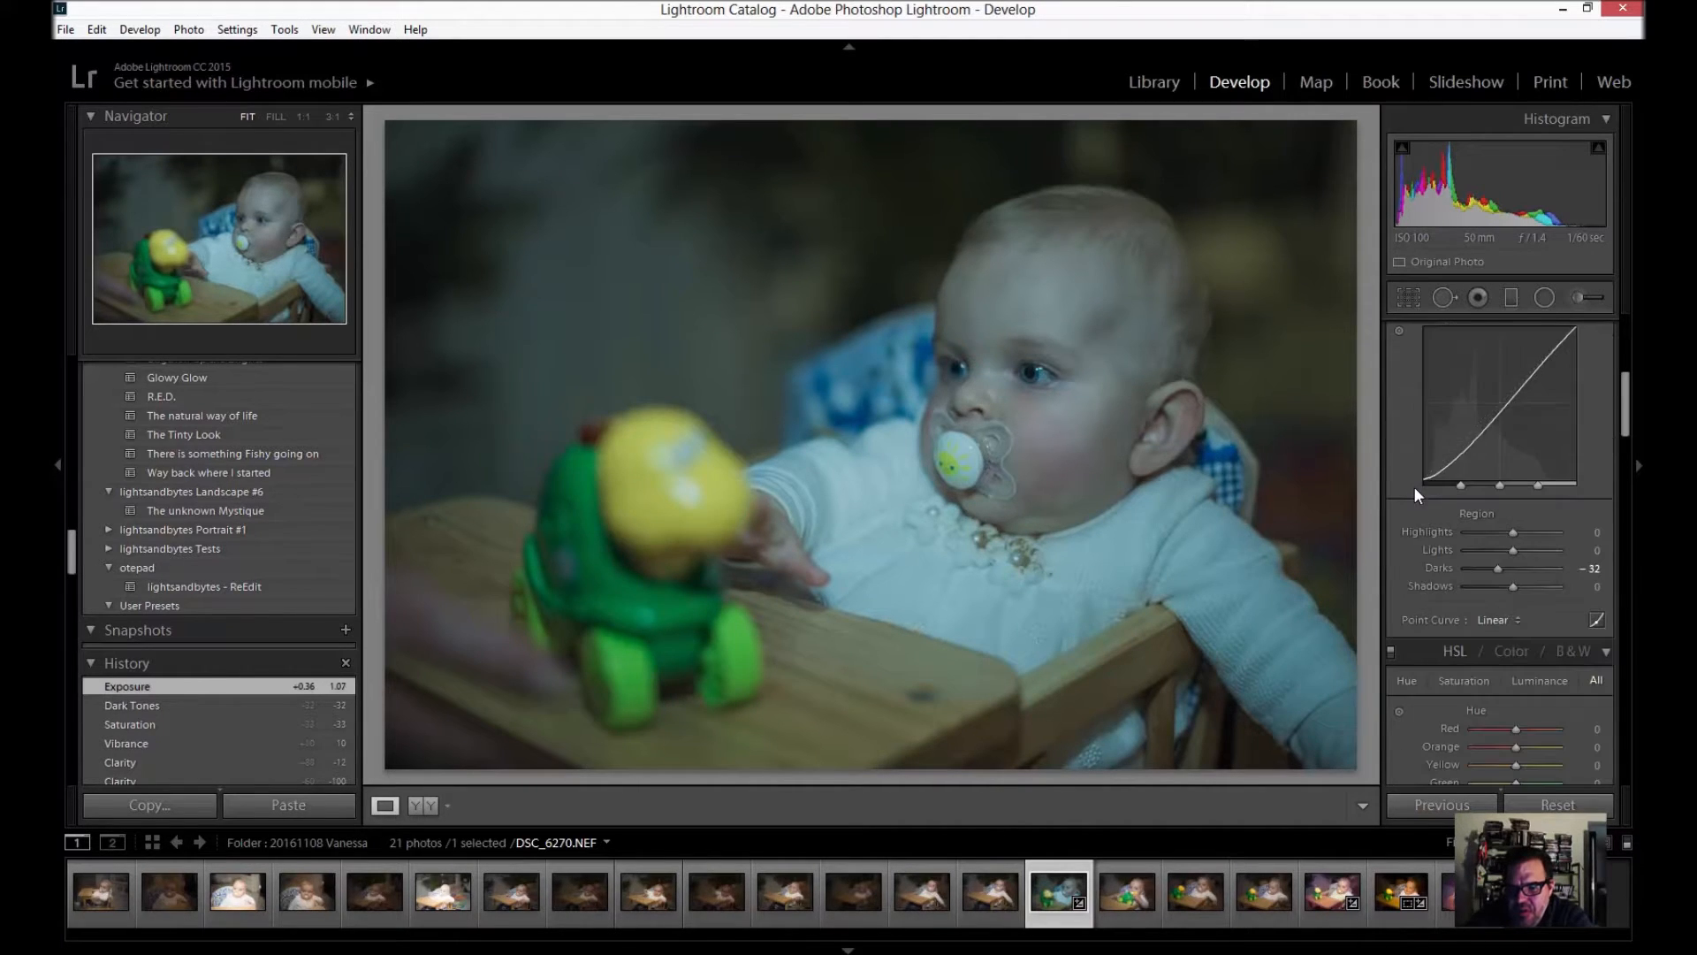
{"action": "left_click_drag", "start_coordinate": [1498, 566], "coordinate": [1489, 566]}
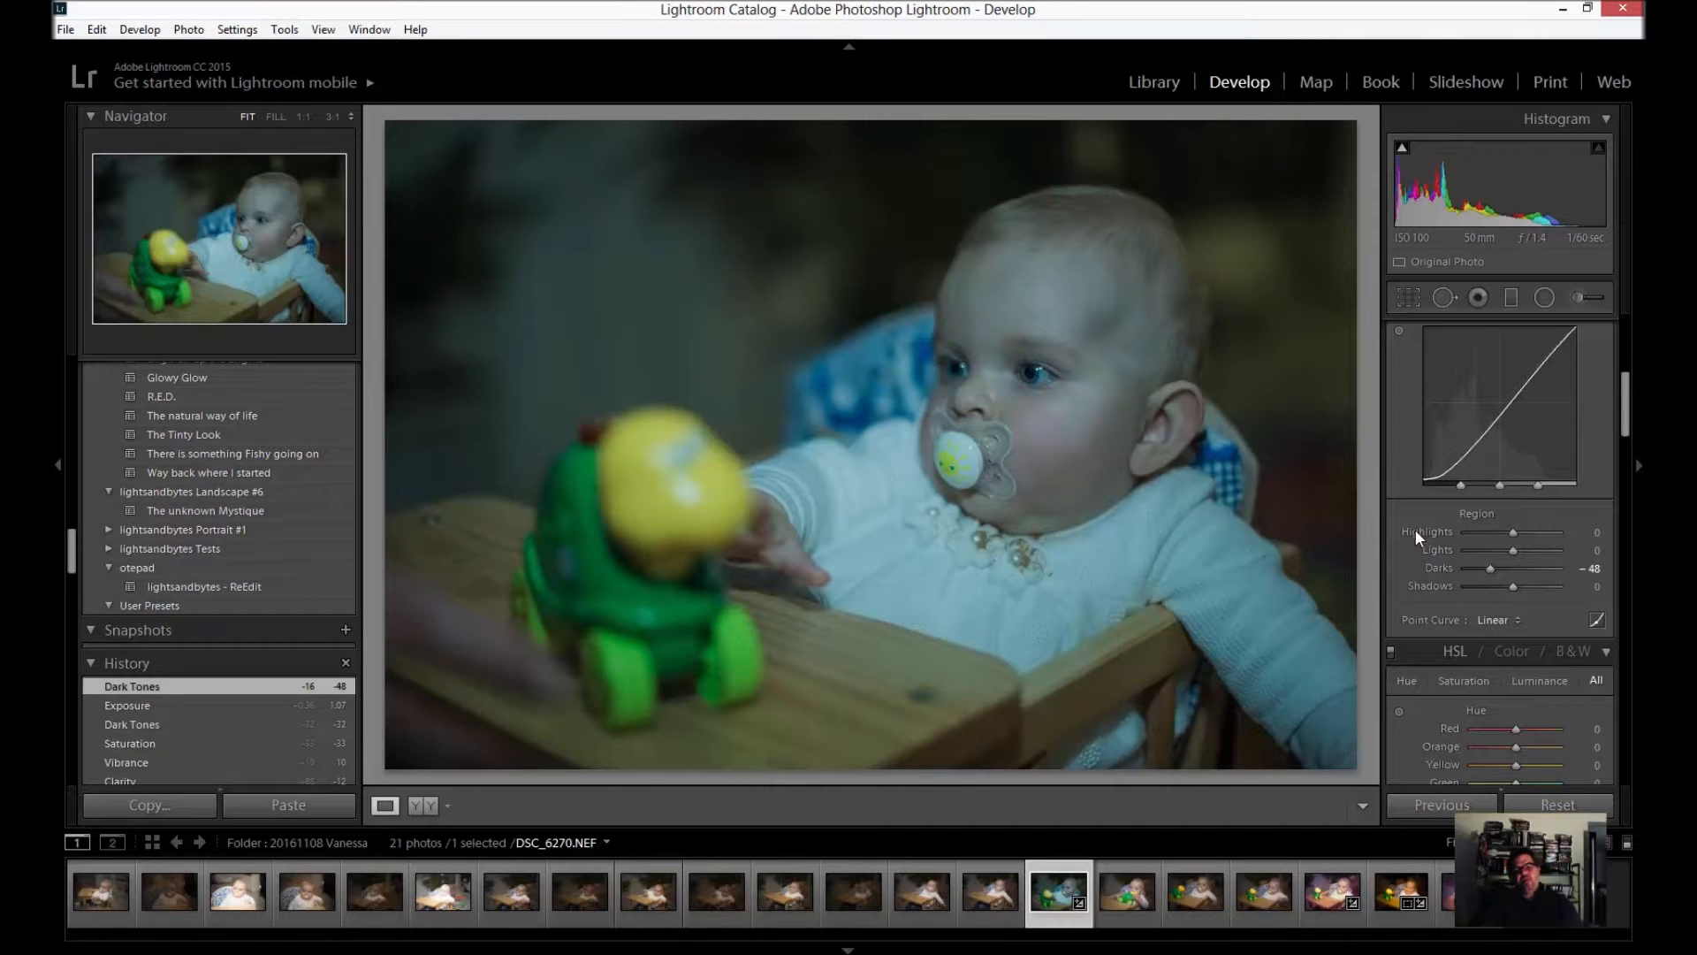
{"action": "scroll", "coordinate": [1418, 484], "scroll_direction": "up", "scroll_amount": 5}
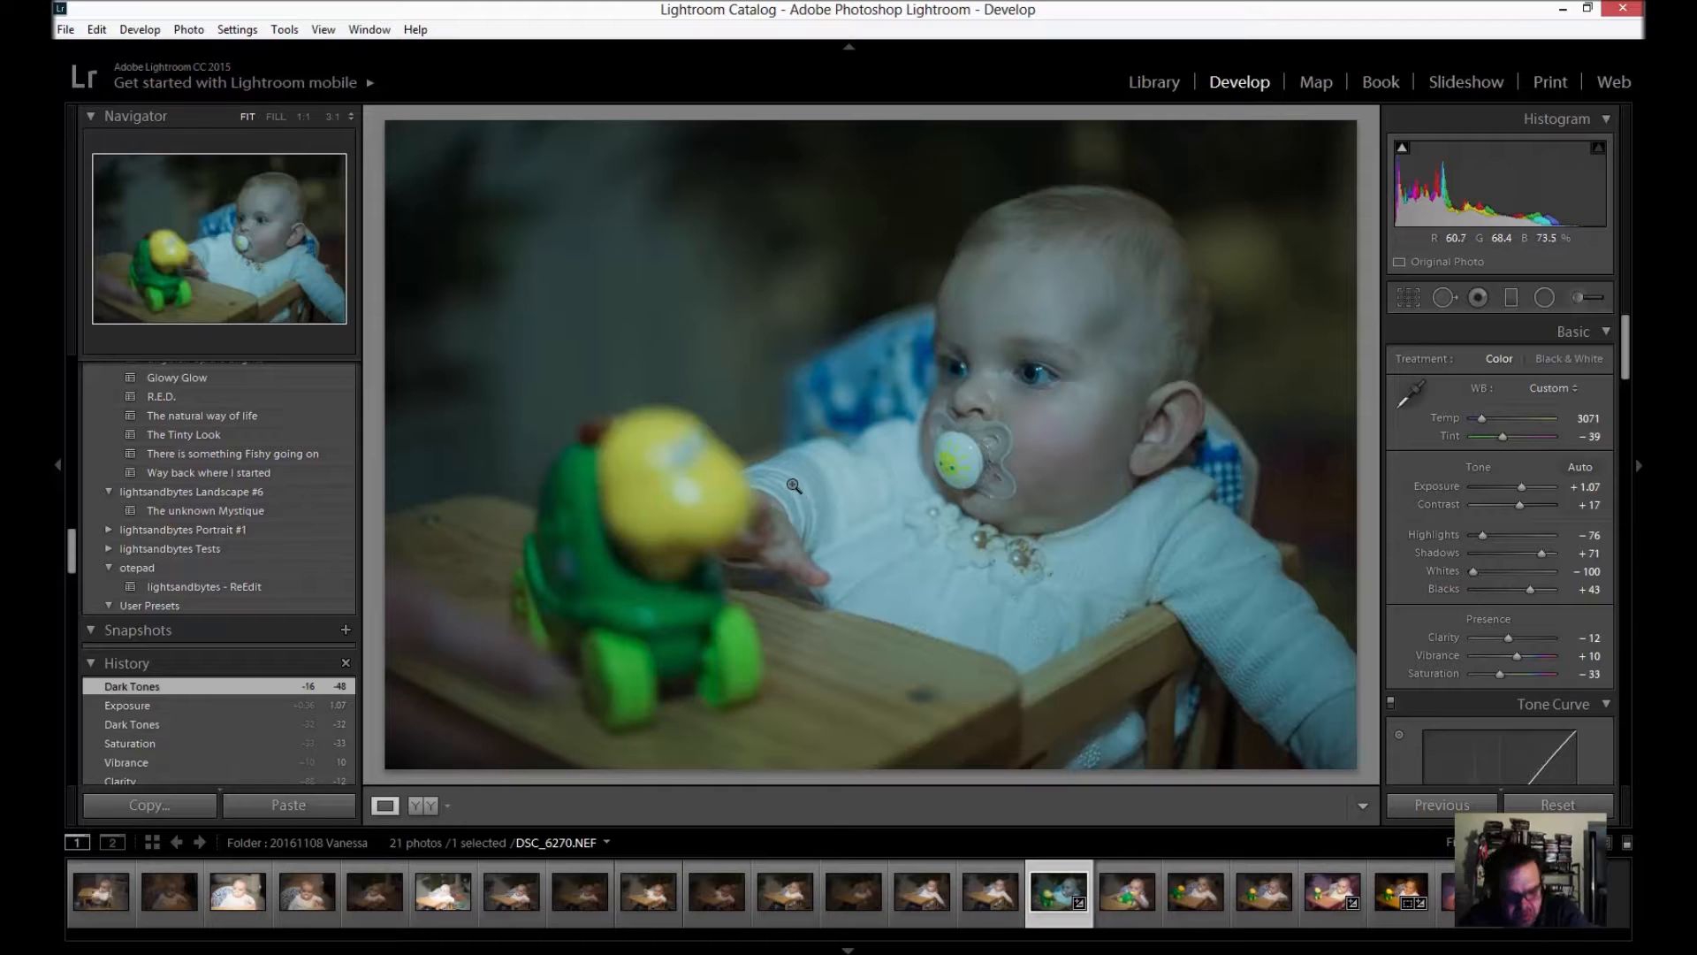
Crop the photo tighter by trimming its left side substantially and its right and top edges slightly.
{"action": "key", "text": "r"}
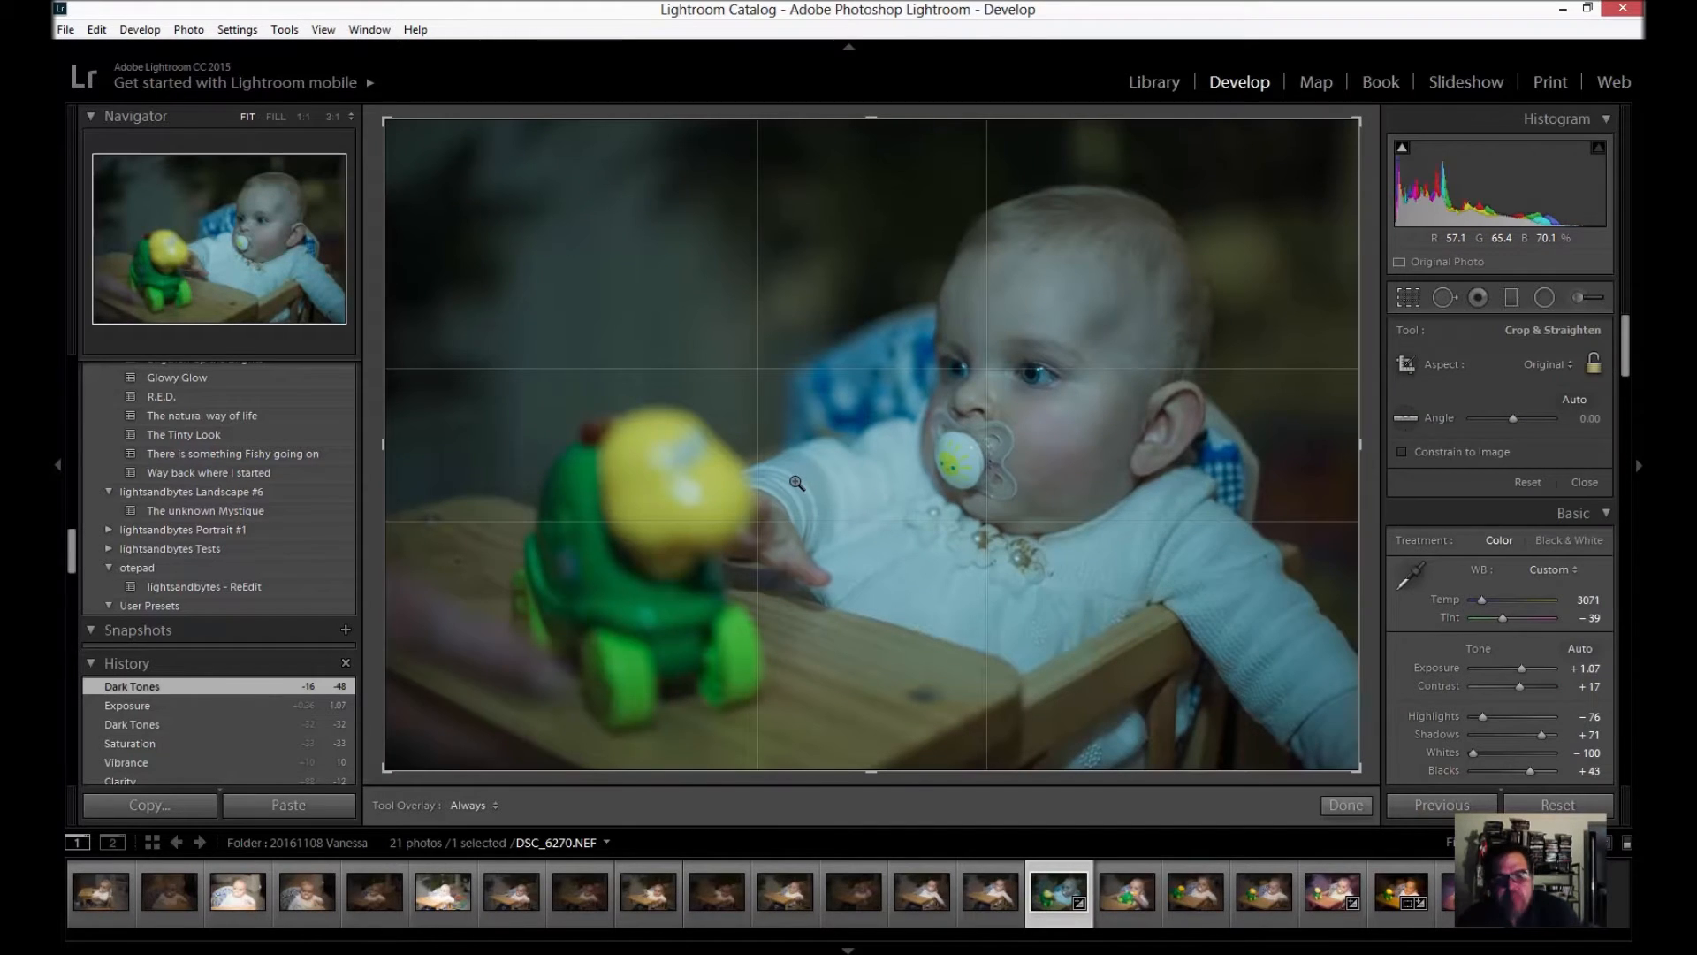
{"action": "left_click", "coordinate": [389, 443]}
{"action": "left_click_drag", "start_coordinate": [389, 443], "coordinate": [470, 446]}
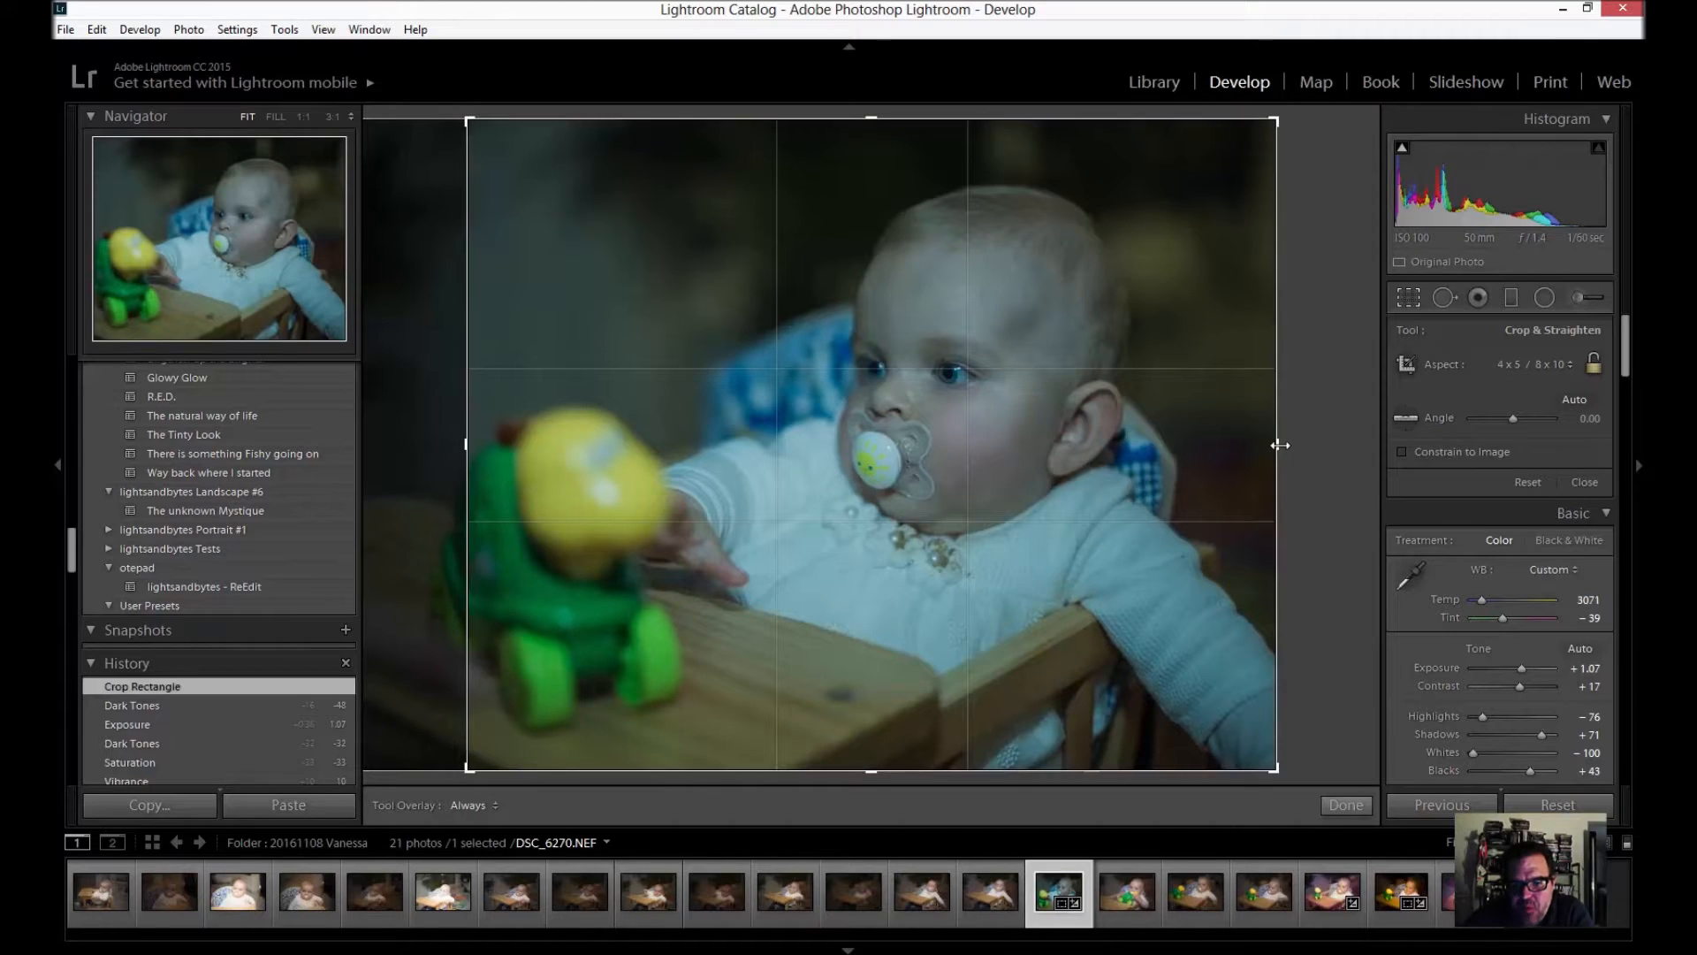
{"action": "left_click_drag", "start_coordinate": [1279, 444], "coordinate": [1265, 448]}
{"action": "left_click_drag", "start_coordinate": [871, 118], "coordinate": [871, 123]}
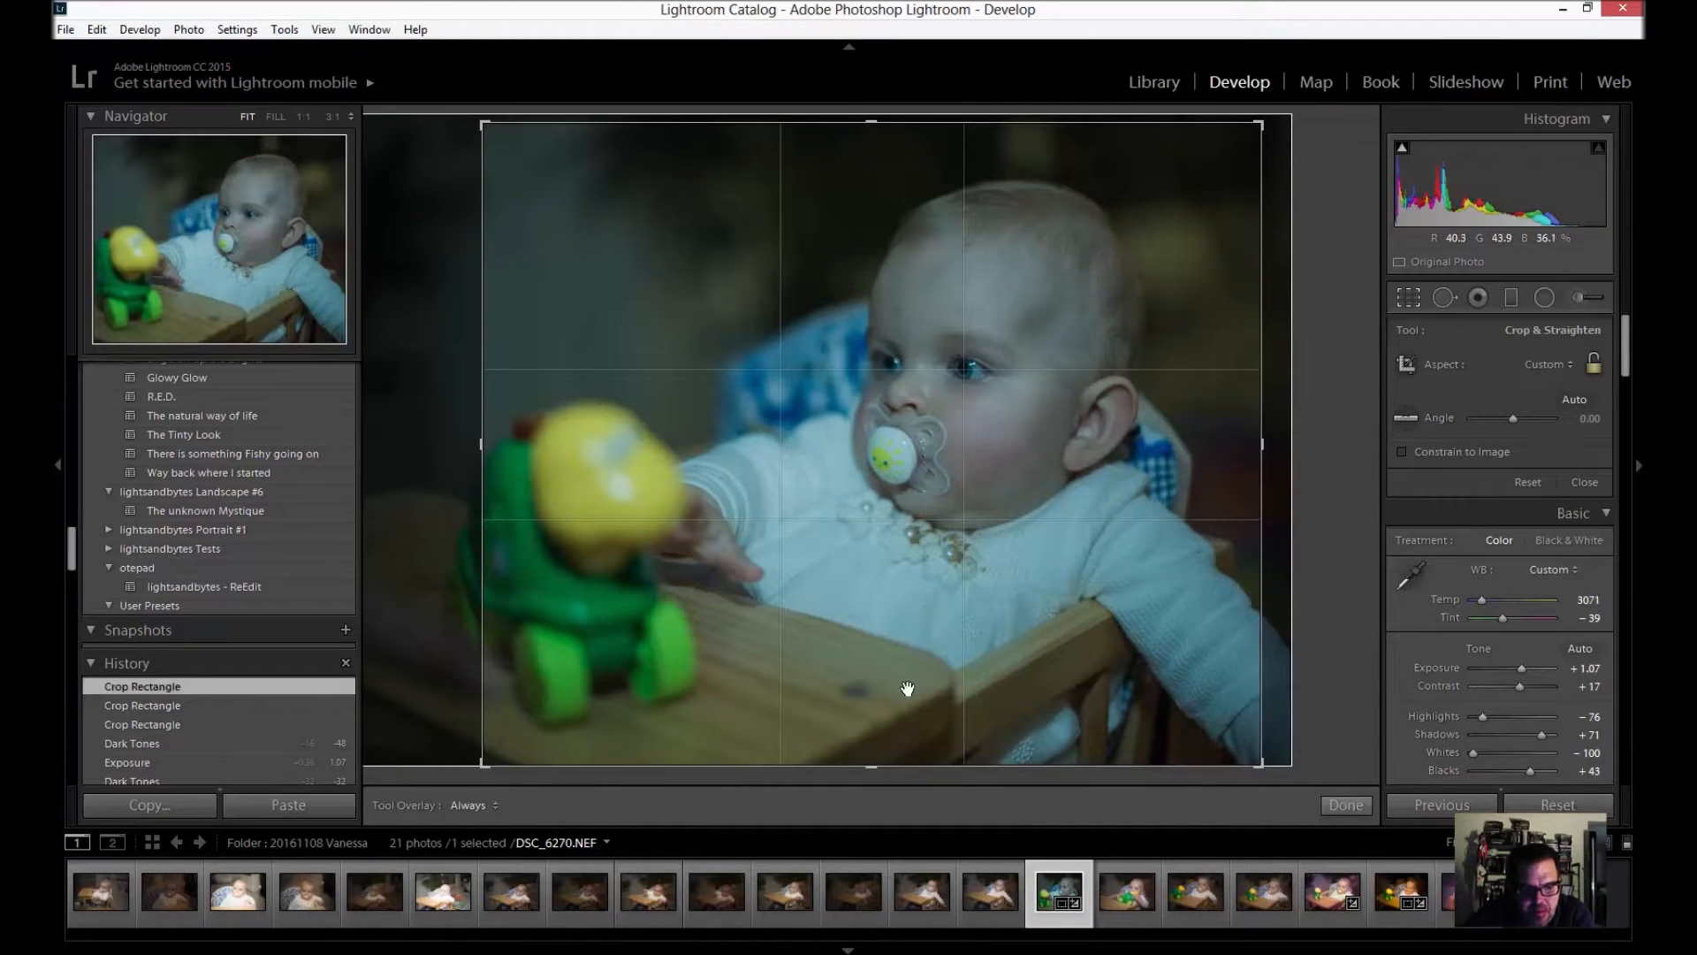
{"action": "double_click", "coordinate": [1008, 565]}
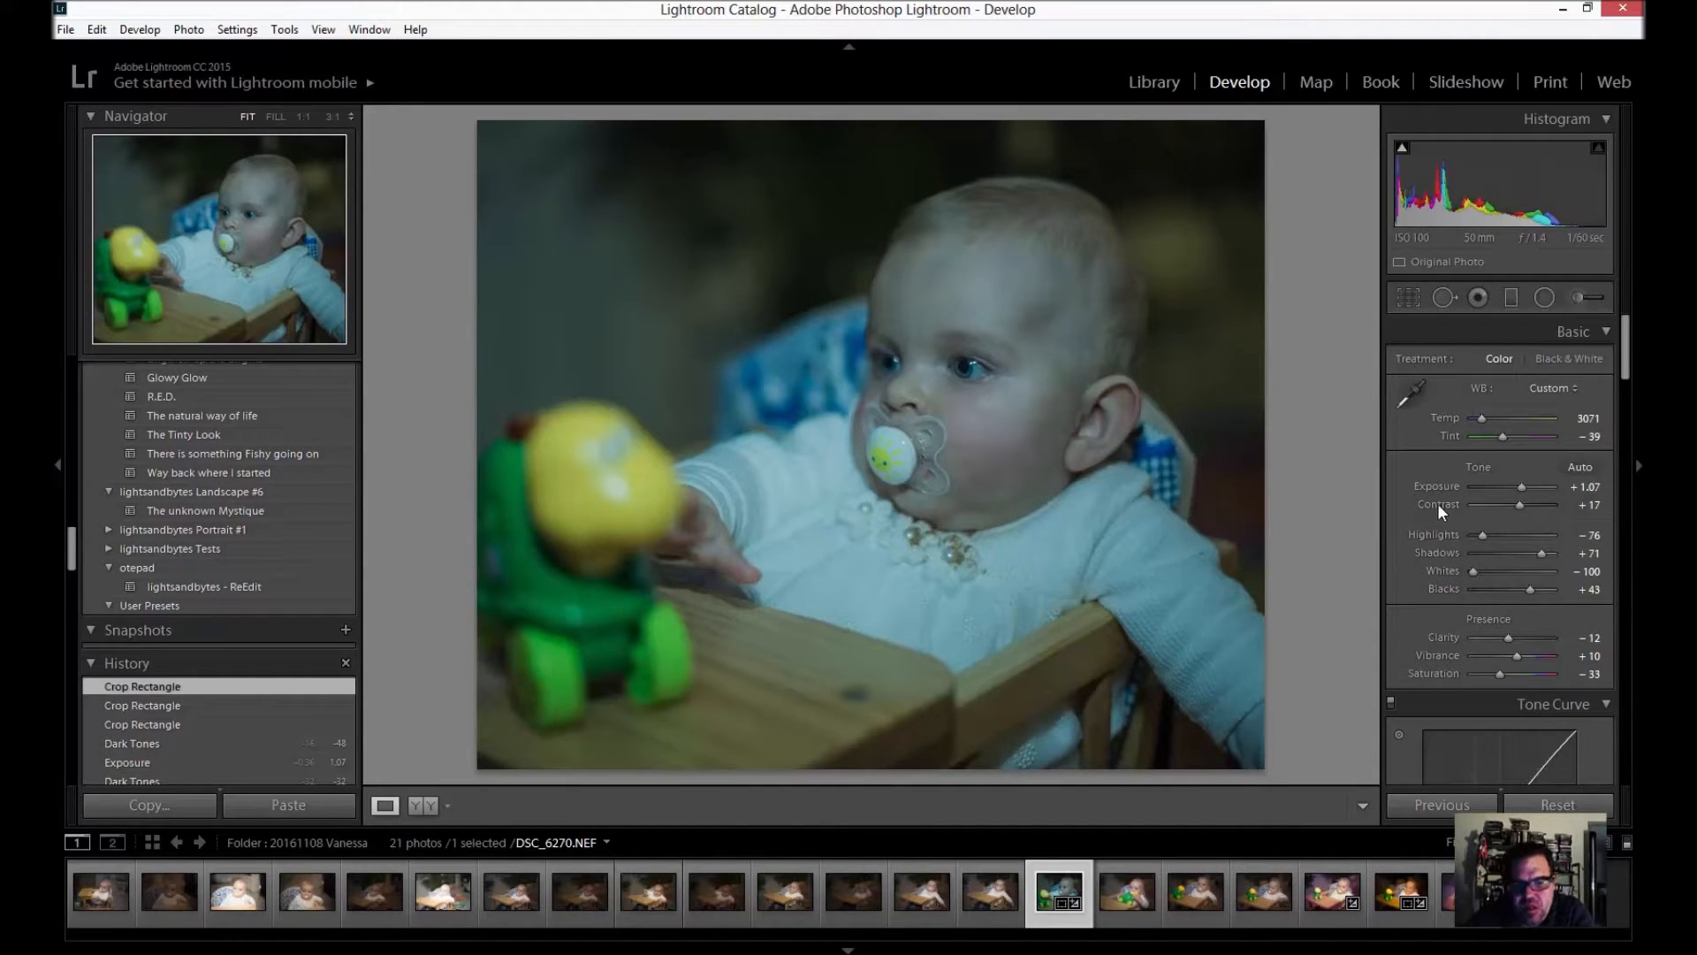
Enable the lens profile corrections for the photo.
{"action": "scroll", "coordinate": [1471, 504], "scroll_direction": "down", "scroll_amount": 15}
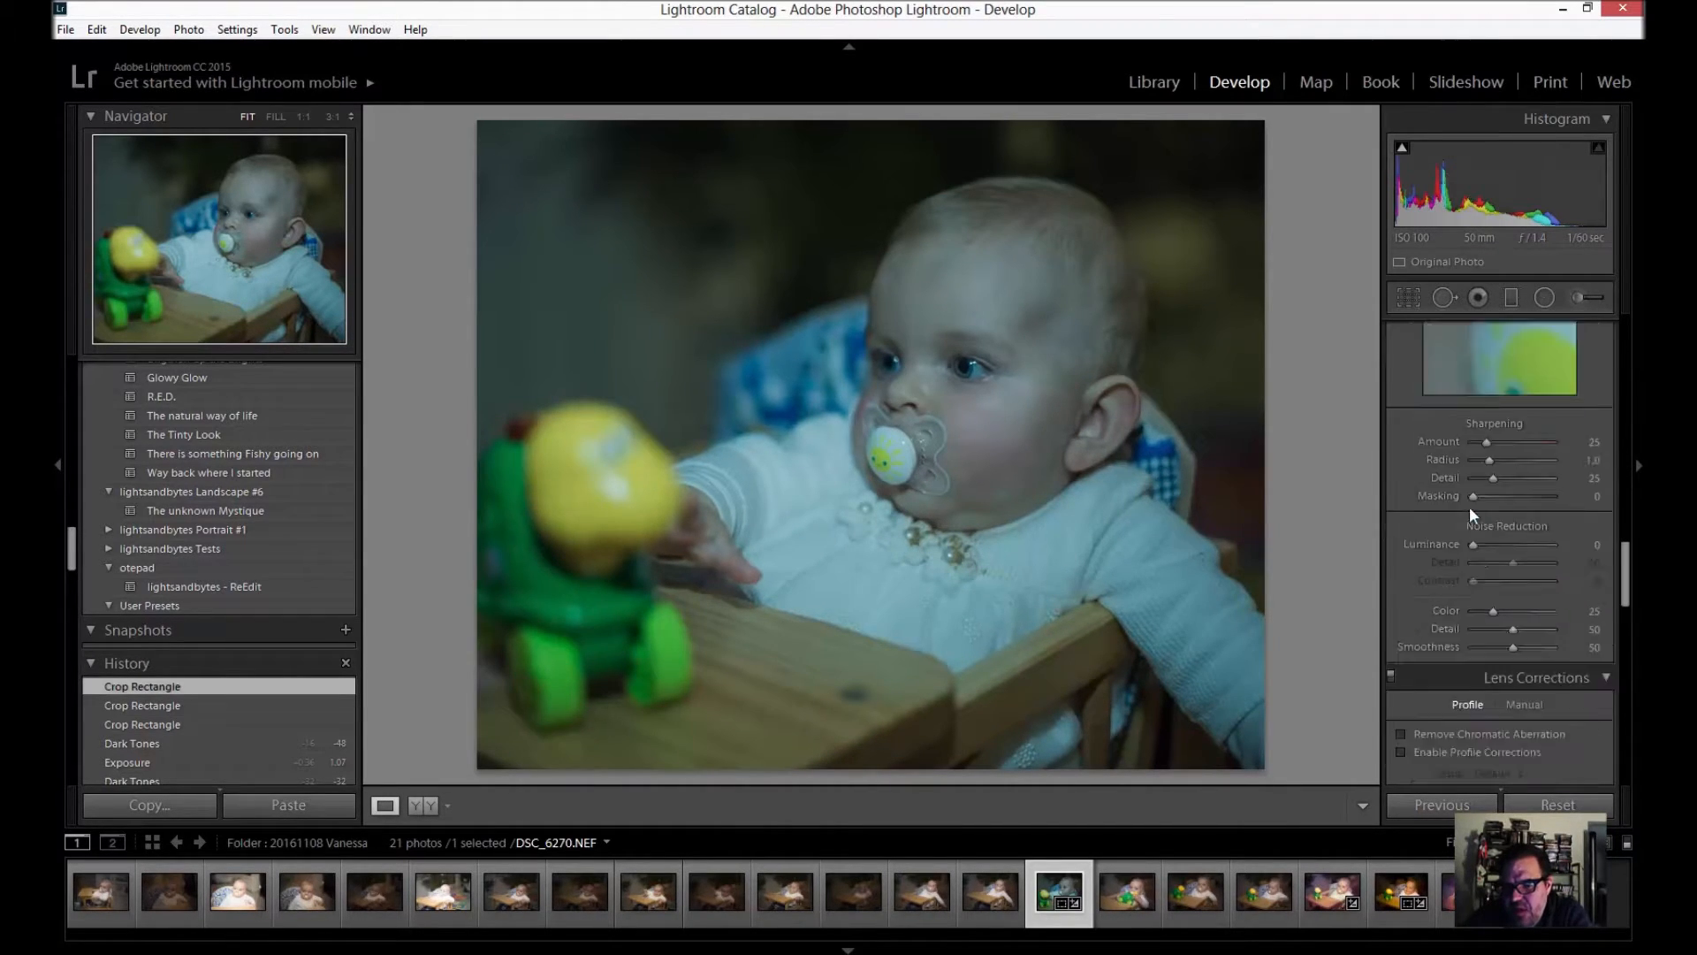
{"action": "scroll", "coordinate": [1470, 513], "scroll_direction": "down", "scroll_amount": 5}
{"action": "scroll", "coordinate": [1469, 513], "scroll_direction": "up", "scroll_amount": 3}
{"action": "left_click", "coordinate": [1400, 481]}
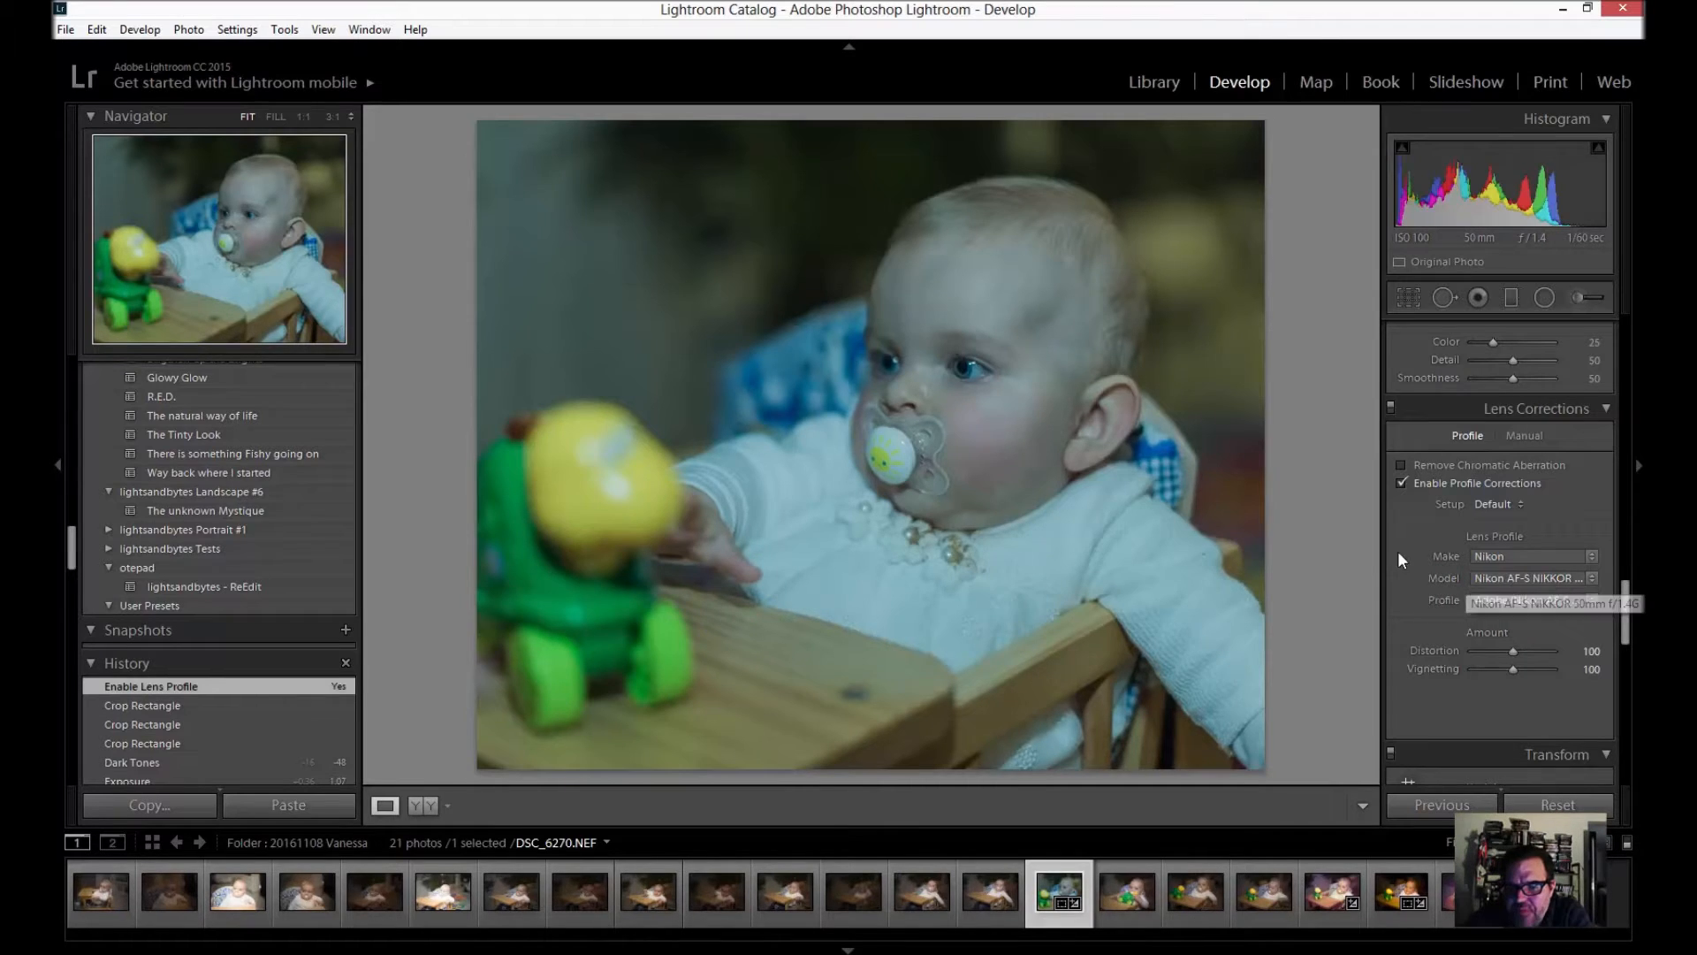
Add a dark post-crop vignette with an amount of -31 and a midpoint of 46.
{"action": "scroll", "coordinate": [1404, 531], "scroll_direction": "down", "scroll_amount": 5}
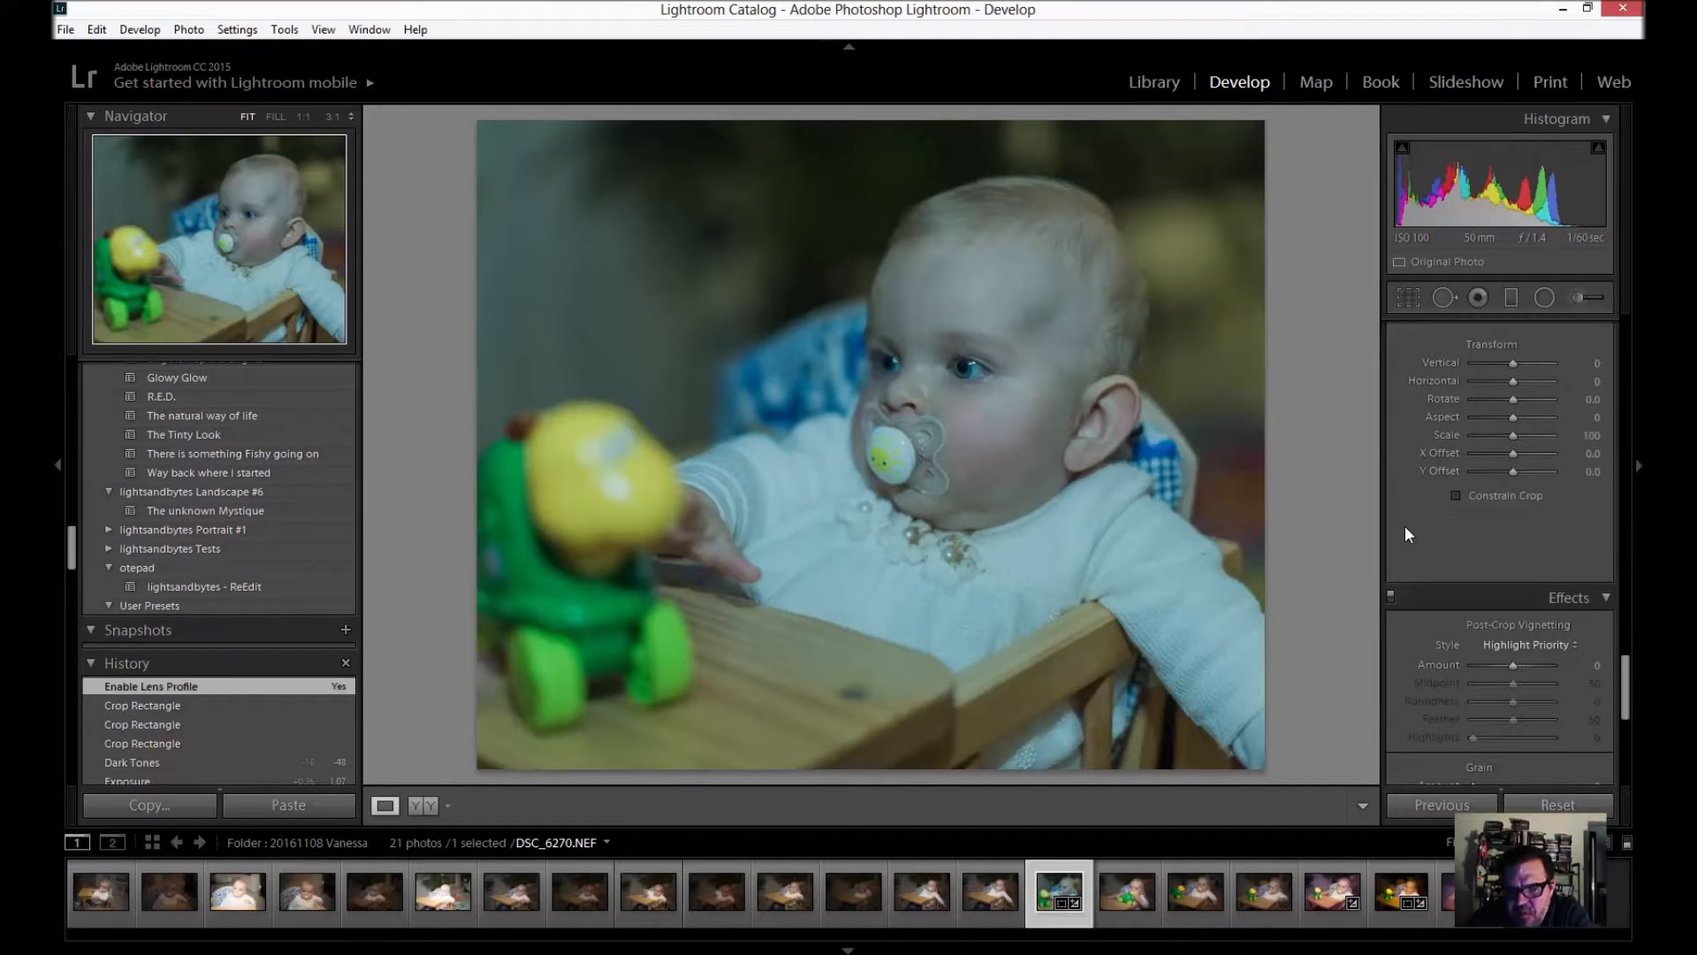
{"action": "scroll", "coordinate": [1404, 534], "scroll_direction": "down", "scroll_amount": 2}
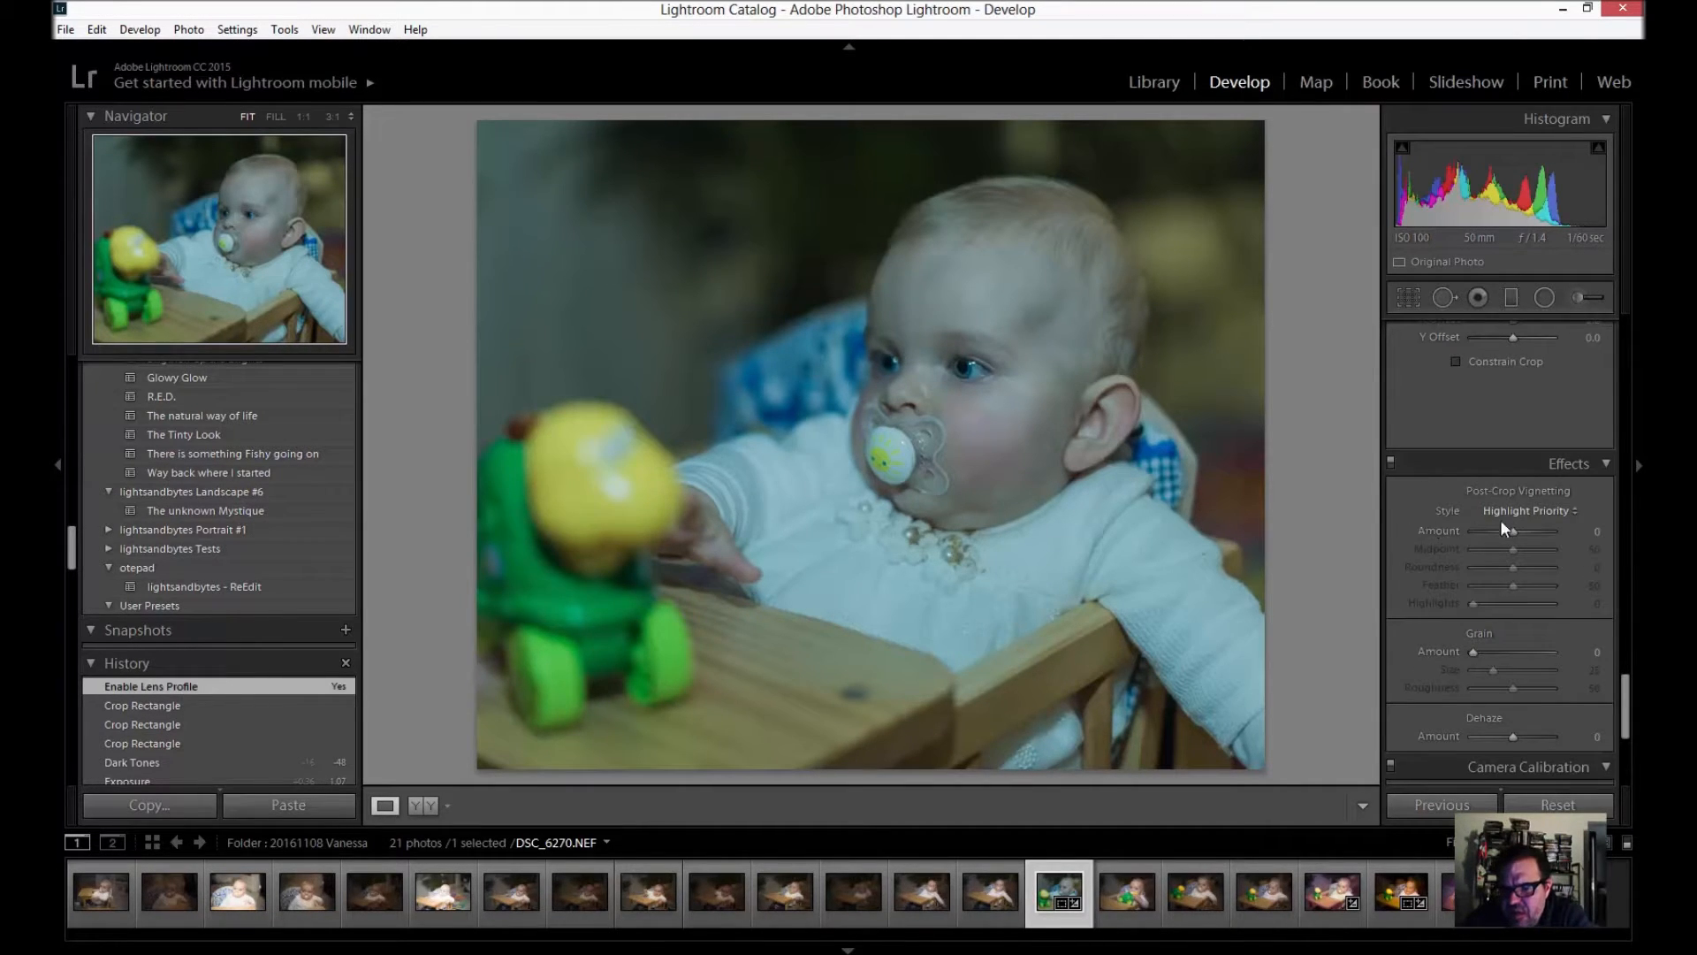
{"action": "left_click_drag", "start_coordinate": [1514, 529], "coordinate": [1494, 534]}
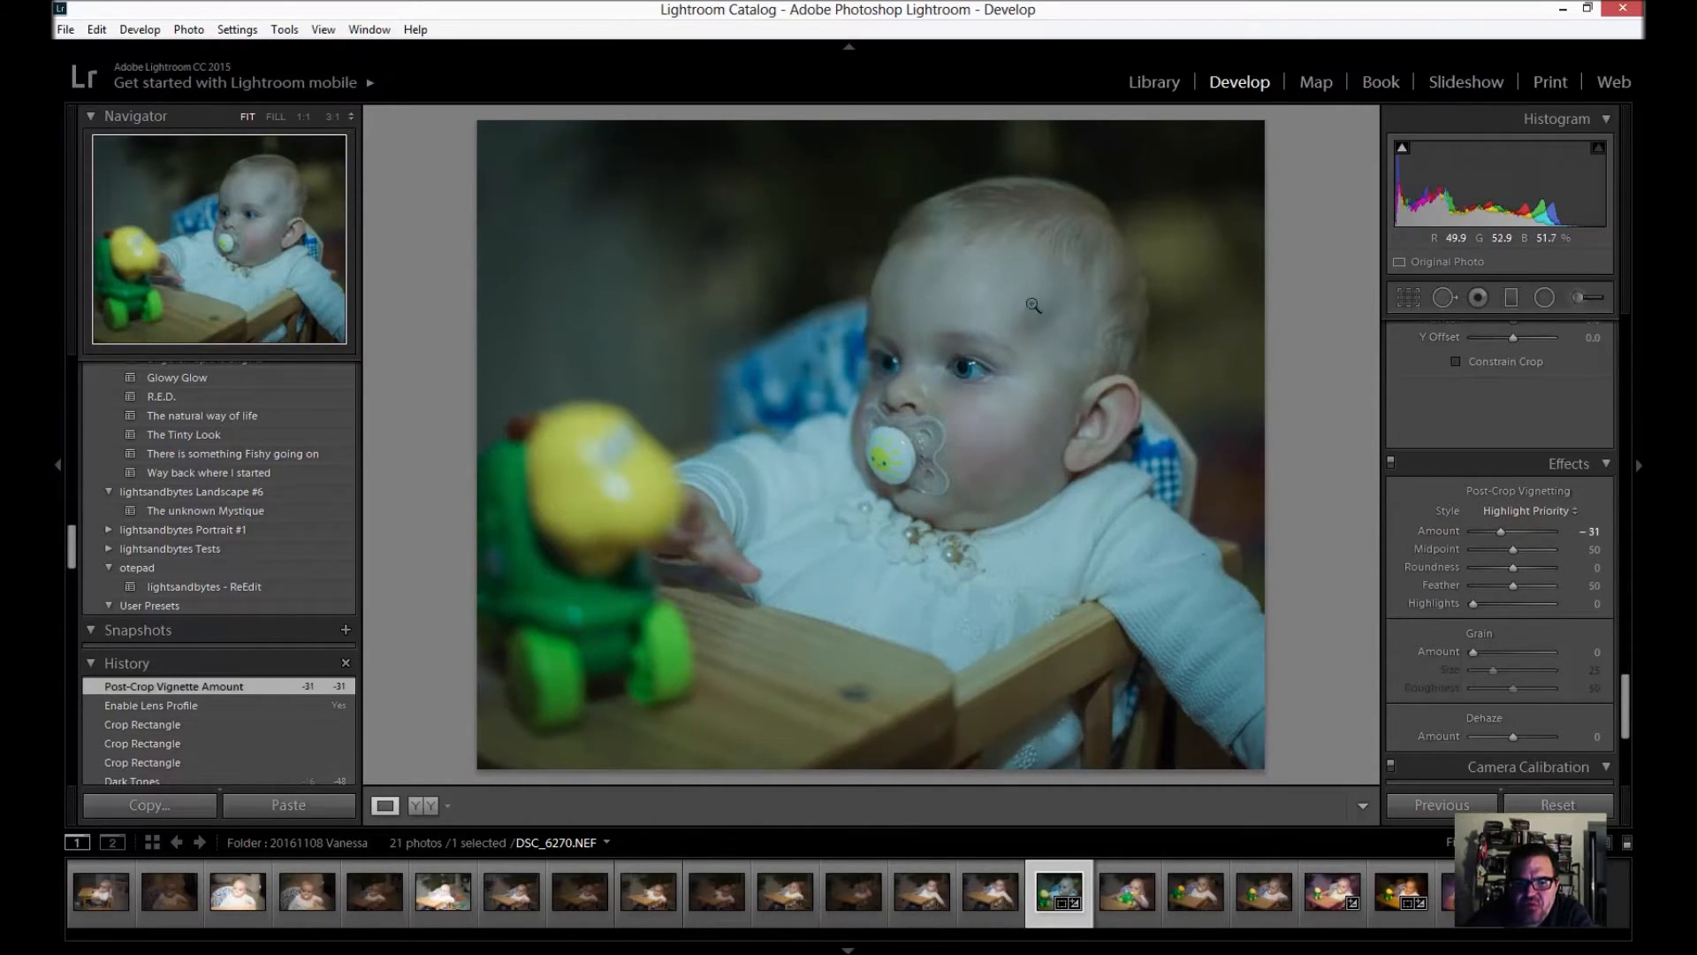
{"action": "left_click_drag", "start_coordinate": [1514, 549], "coordinate": [1510, 551]}
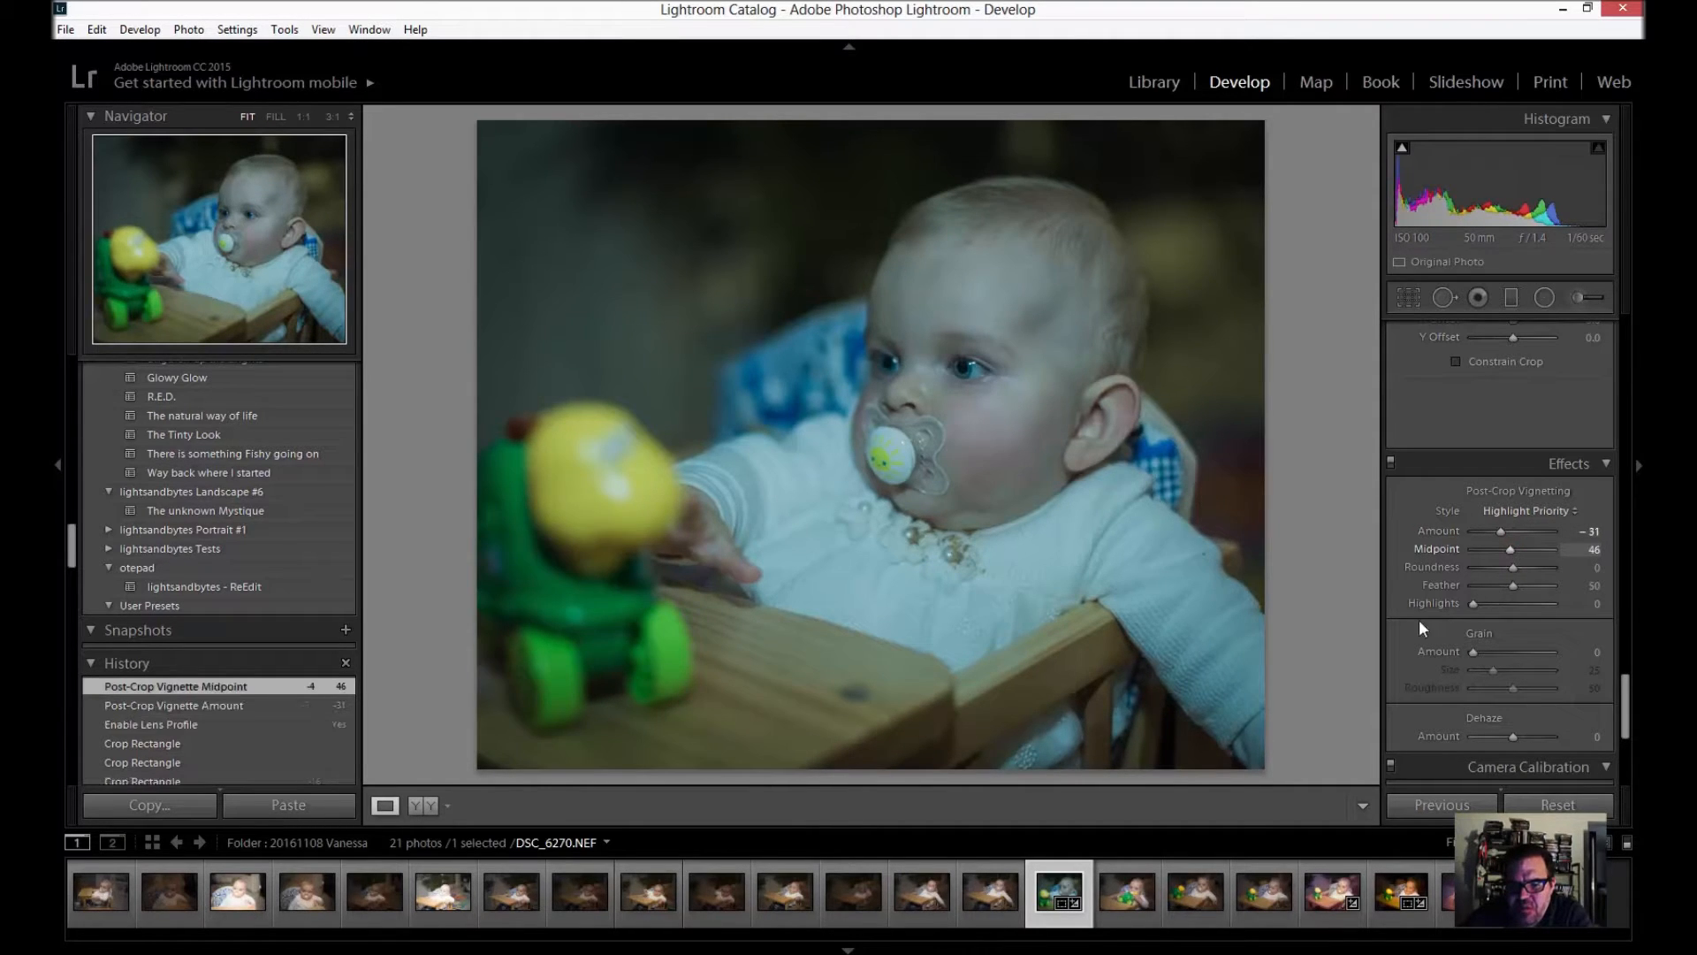
Set the tone curve's Darks to -42.
{"action": "scroll", "coordinate": [1401, 564], "scroll_direction": "up", "scroll_amount": 10}
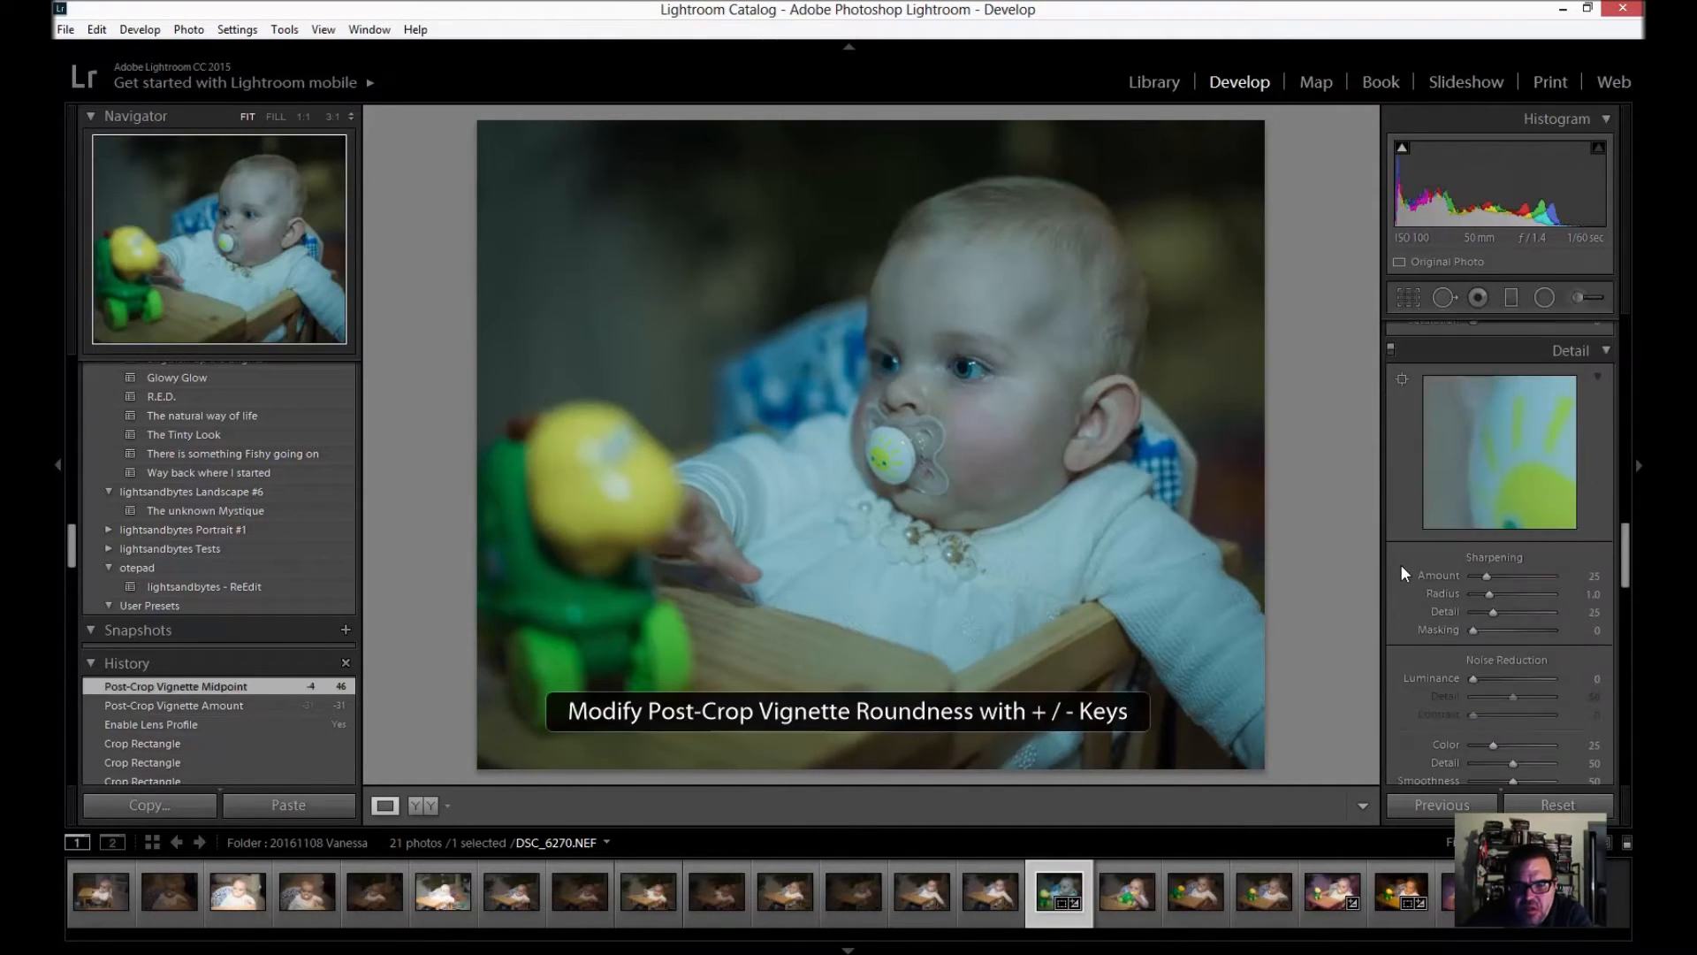
{"action": "scroll", "coordinate": [1401, 564], "scroll_direction": "up", "scroll_amount": 8}
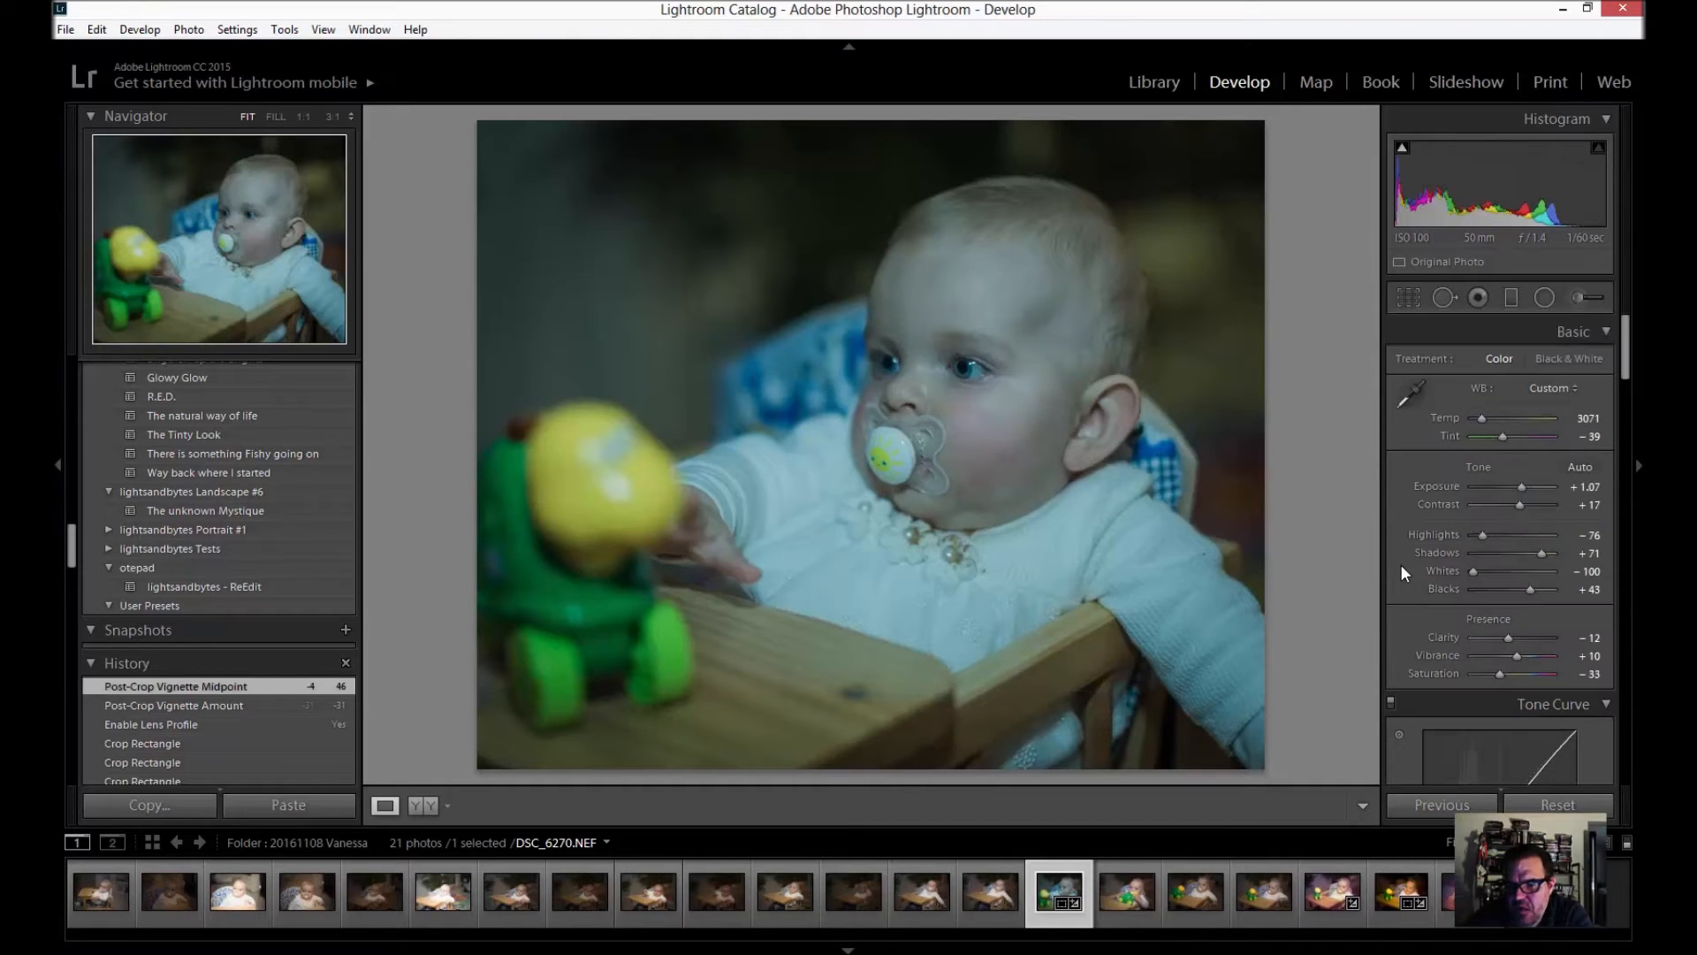
{"action": "left_click_drag", "start_coordinate": [1521, 486], "coordinate": [1521, 486]}
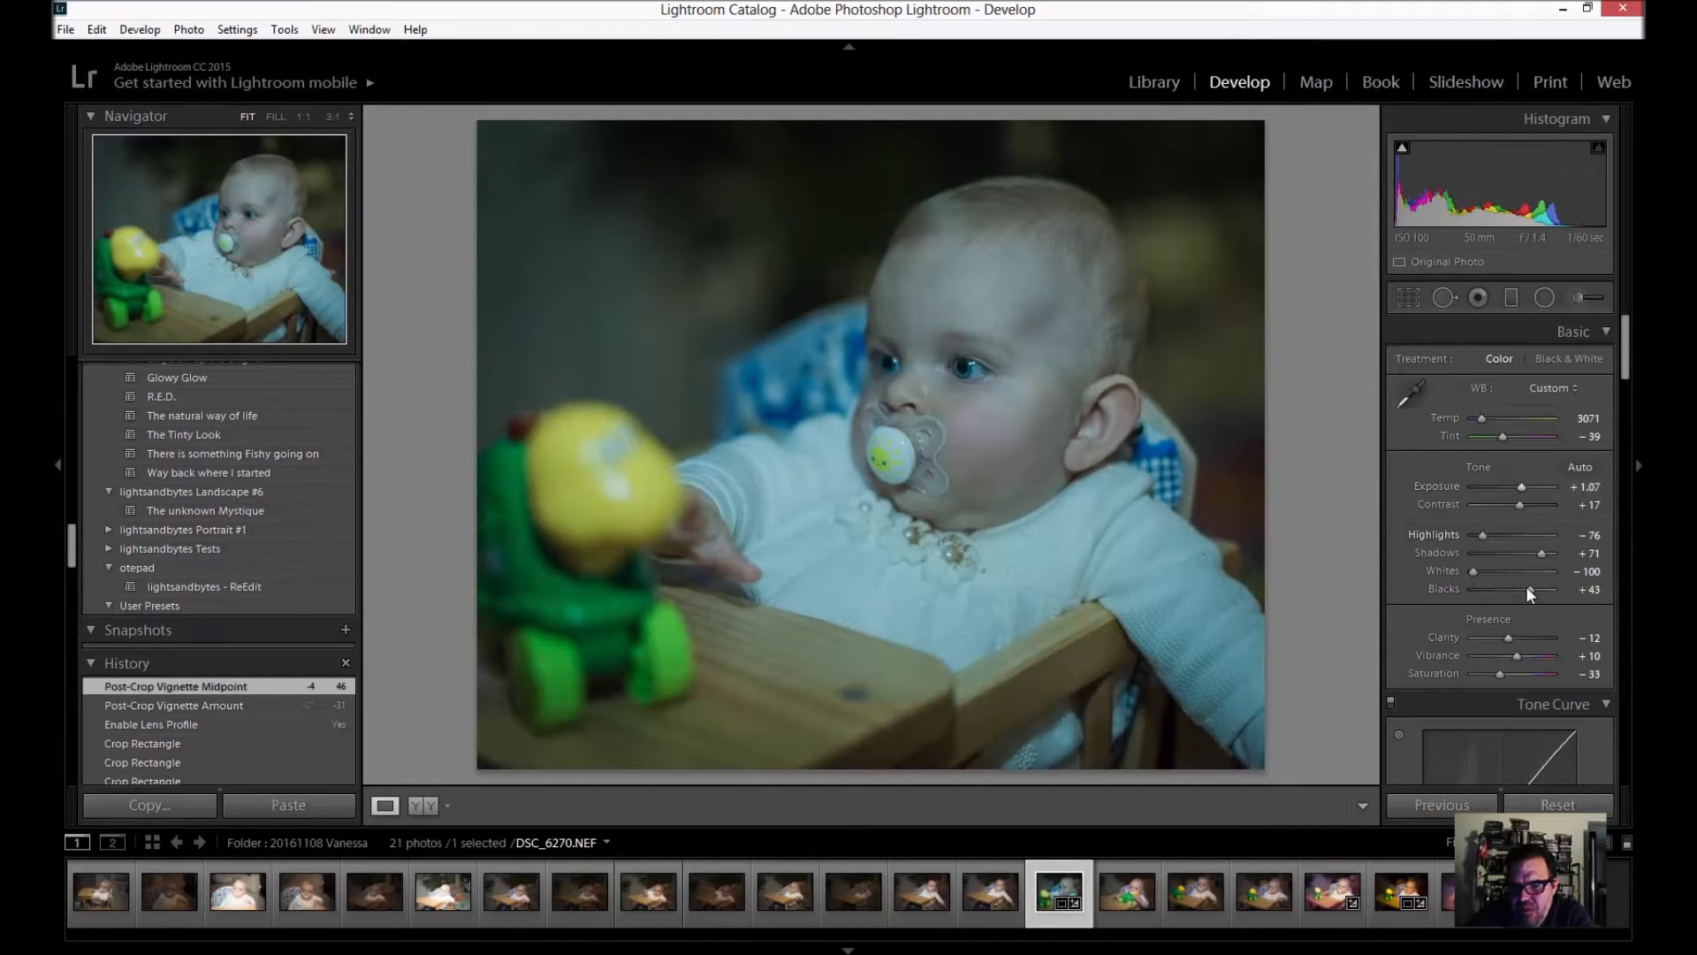
{"action": "scroll", "coordinate": [1428, 616], "scroll_direction": "down", "scroll_amount": 3}
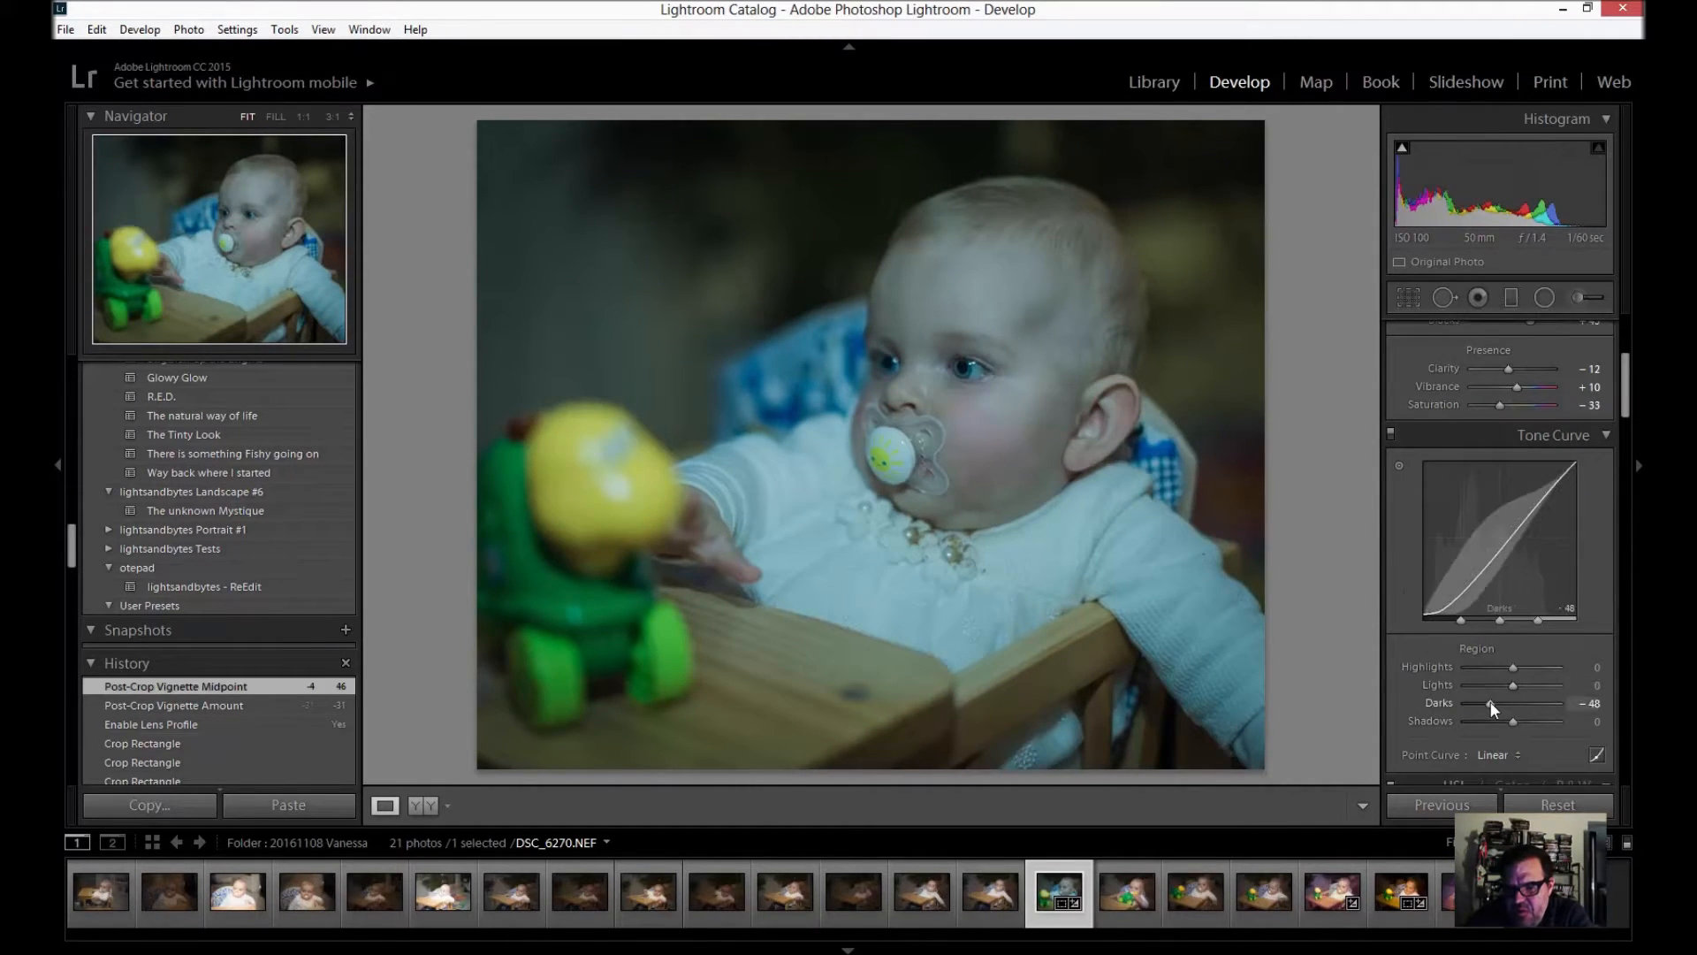
{"action": "left_click_drag", "start_coordinate": [1491, 702], "coordinate": [1493, 703]}
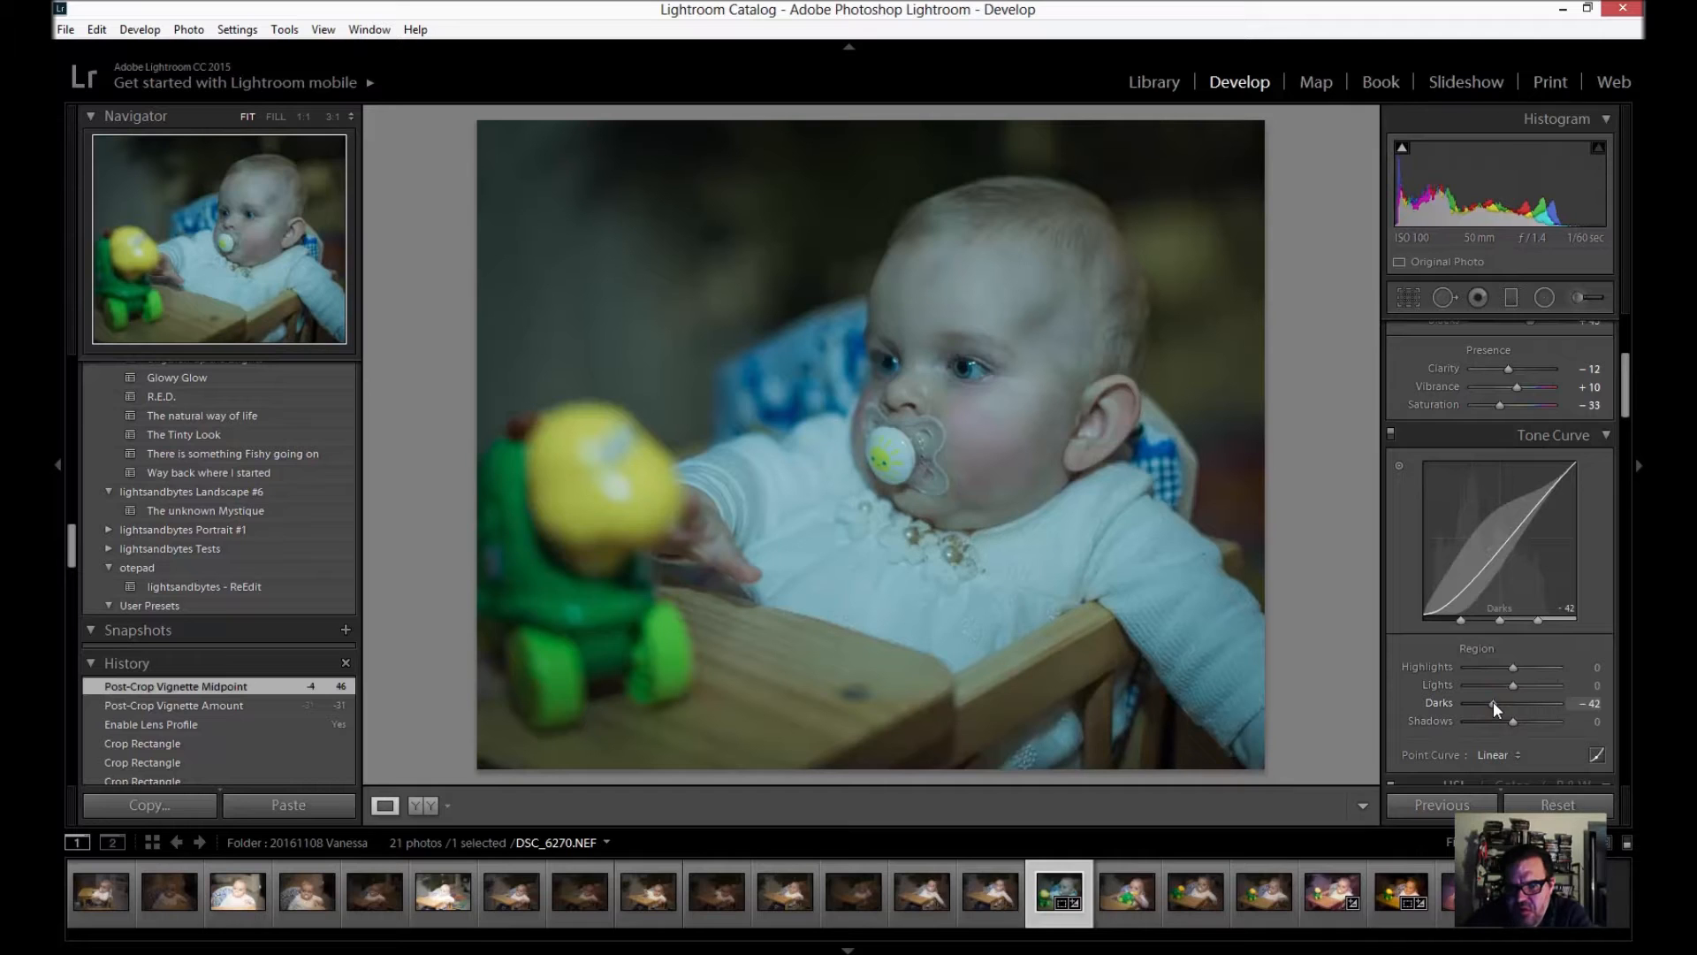
{"action": "left_click_drag", "start_coordinate": [1493, 702], "coordinate": [1493, 702]}
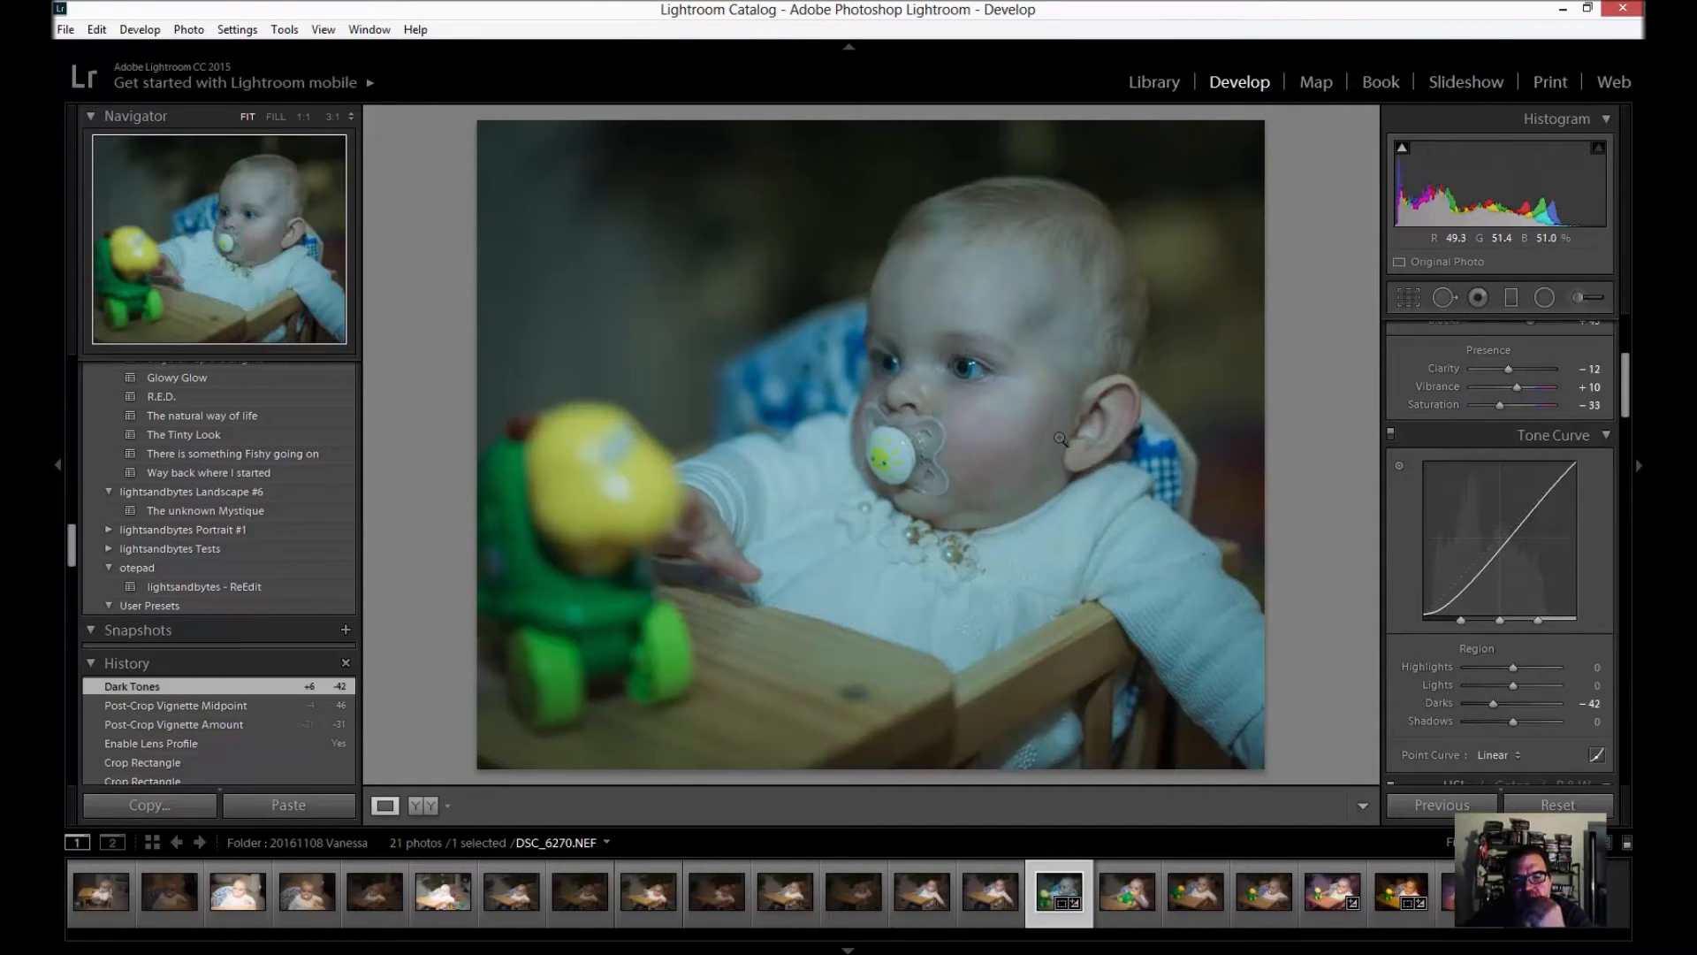
Brush a local adjustment over both of the baby's eyes with exposure 0.41, contrast 10 and a slight color temperature change.
{"action": "left_click", "coordinate": [1579, 298]}
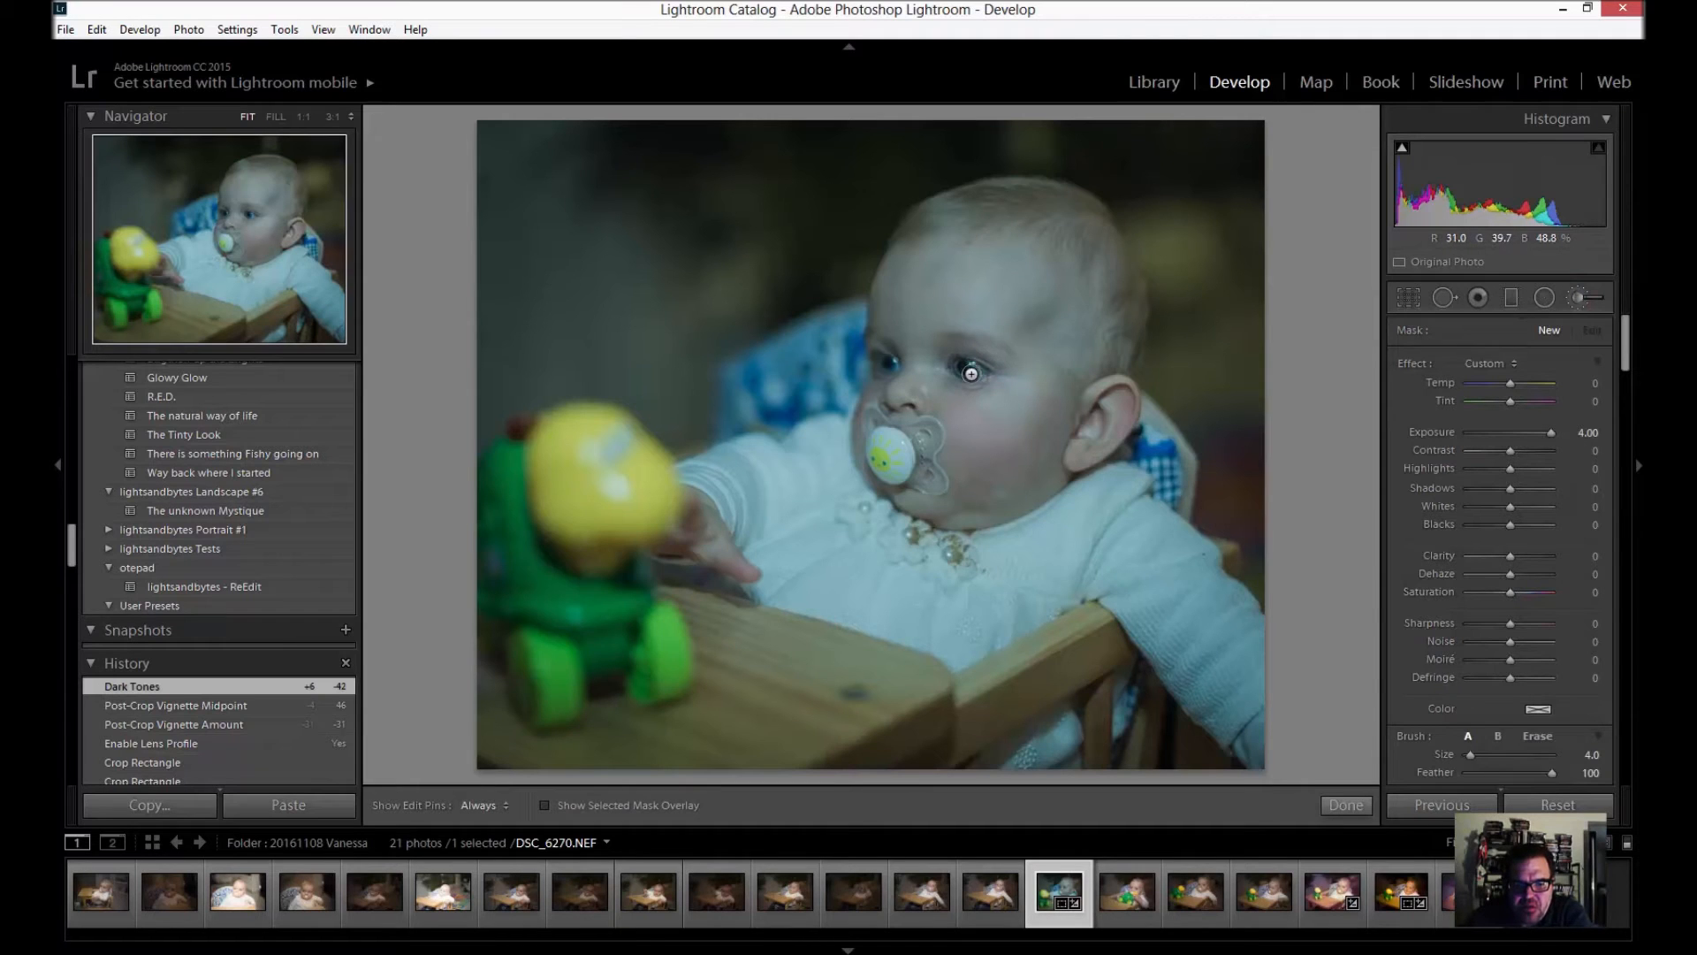
{"action": "left_click_drag", "start_coordinate": [973, 368], "coordinate": [888, 366]}
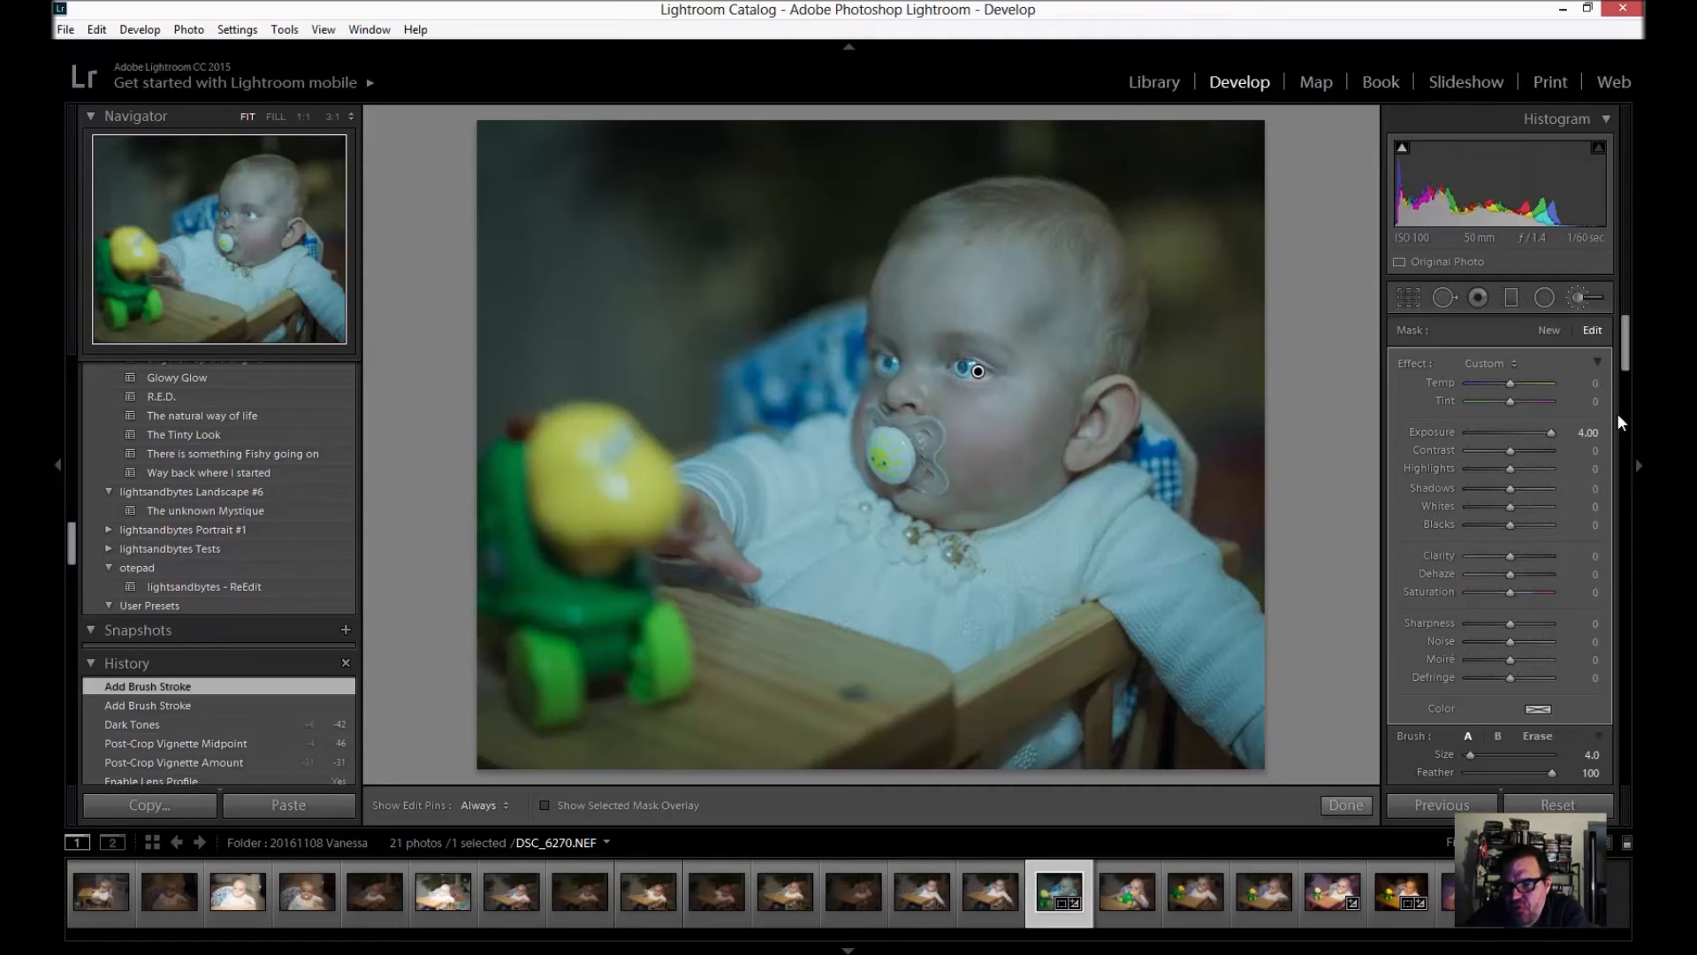
{"action": "double_click", "coordinate": [1553, 435]}
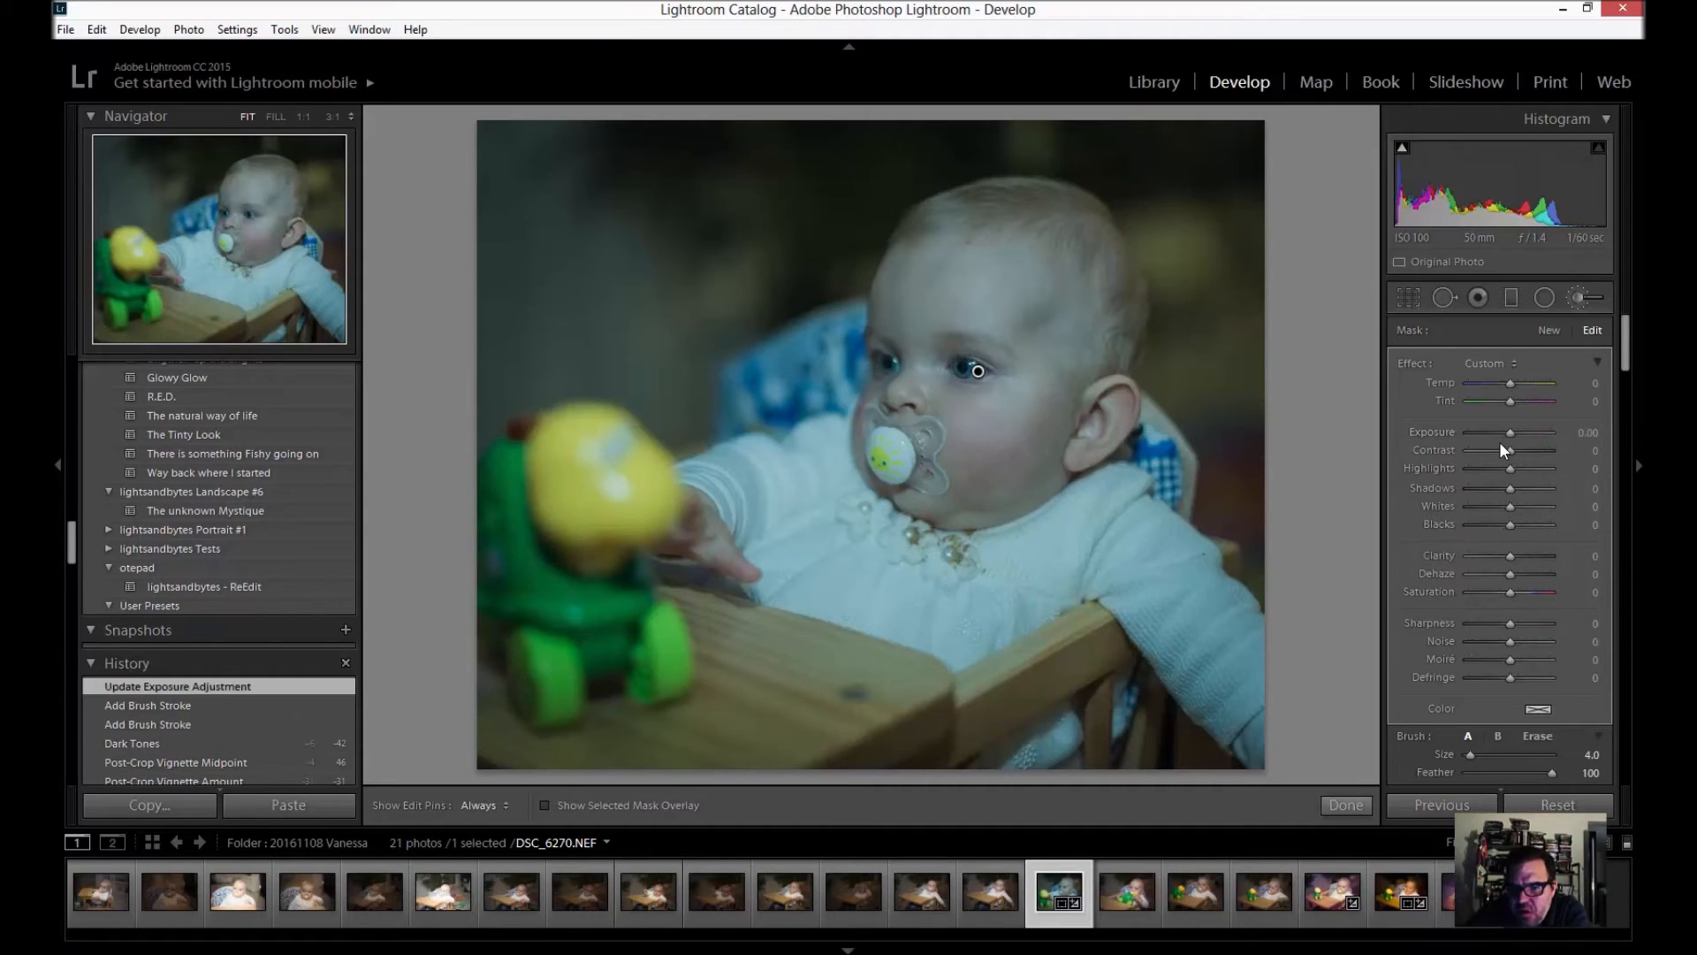
{"action": "mouse_move", "coordinate": [1510, 433]}
{"action": "left_mouse_down"}
{"action": "mouse_move", "coordinate": [1514, 451]}
{"action": "mouse_move", "coordinate": [1491, 453]}
{"action": "mouse_move", "coordinate": [1517, 454]}
{"action": "left_mouse_up"}
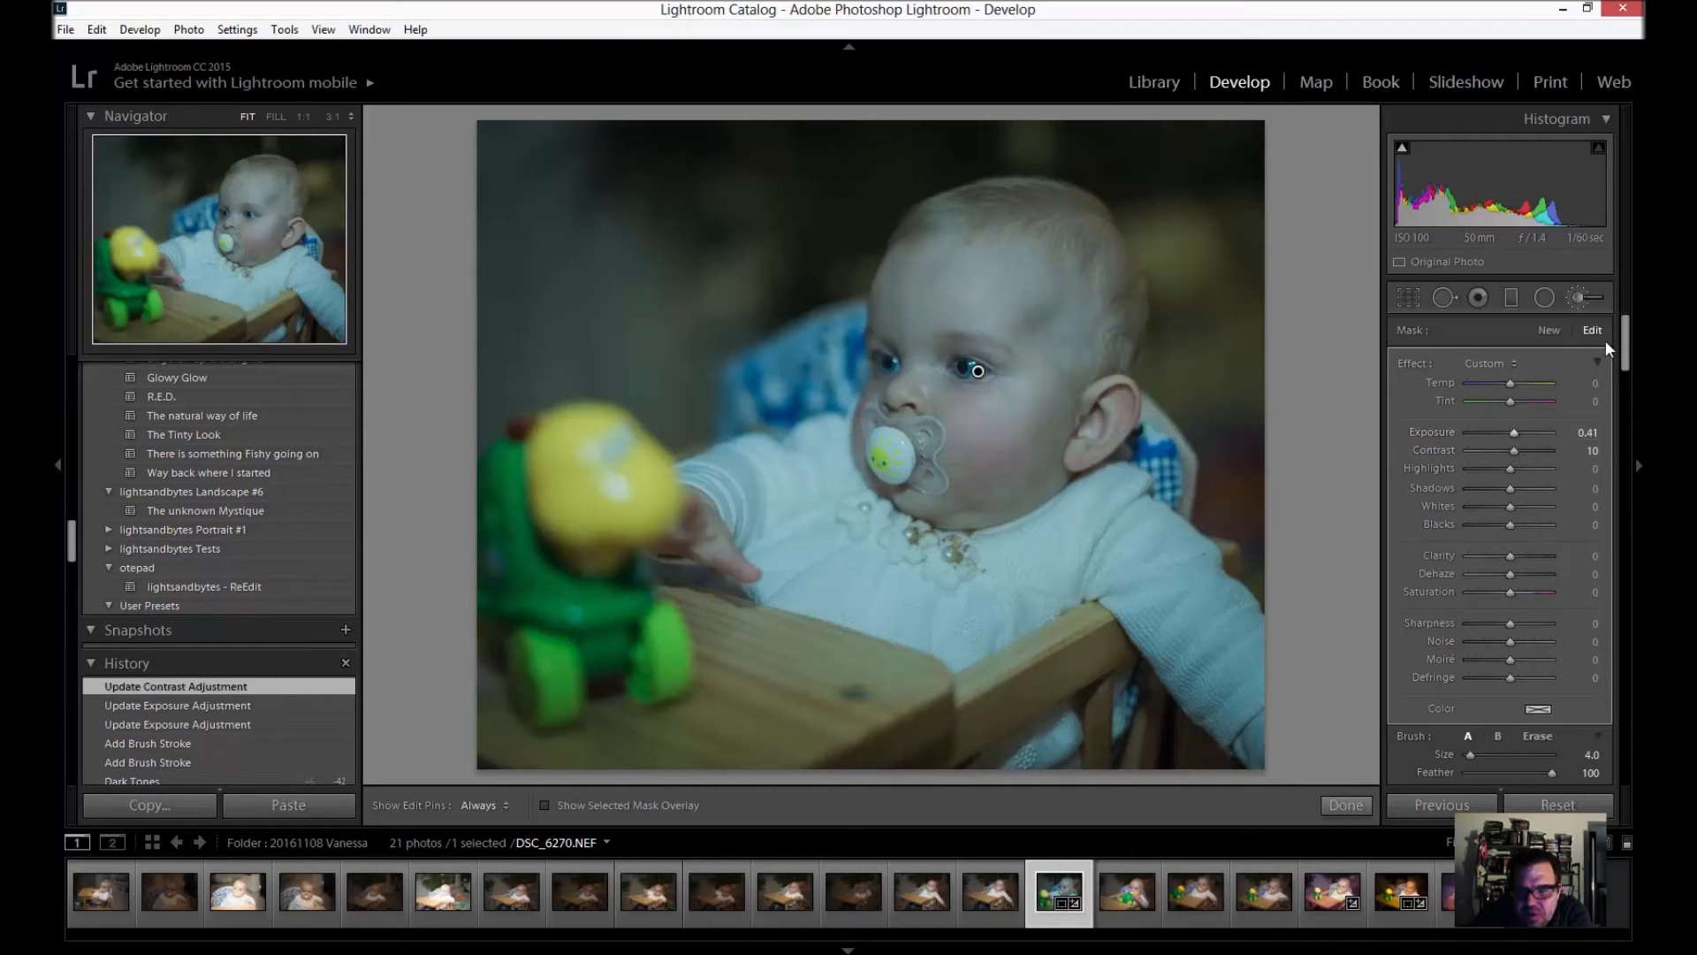
{"action": "left_click", "coordinate": [1510, 386]}
{"action": "left_click", "coordinate": [1579, 298]}
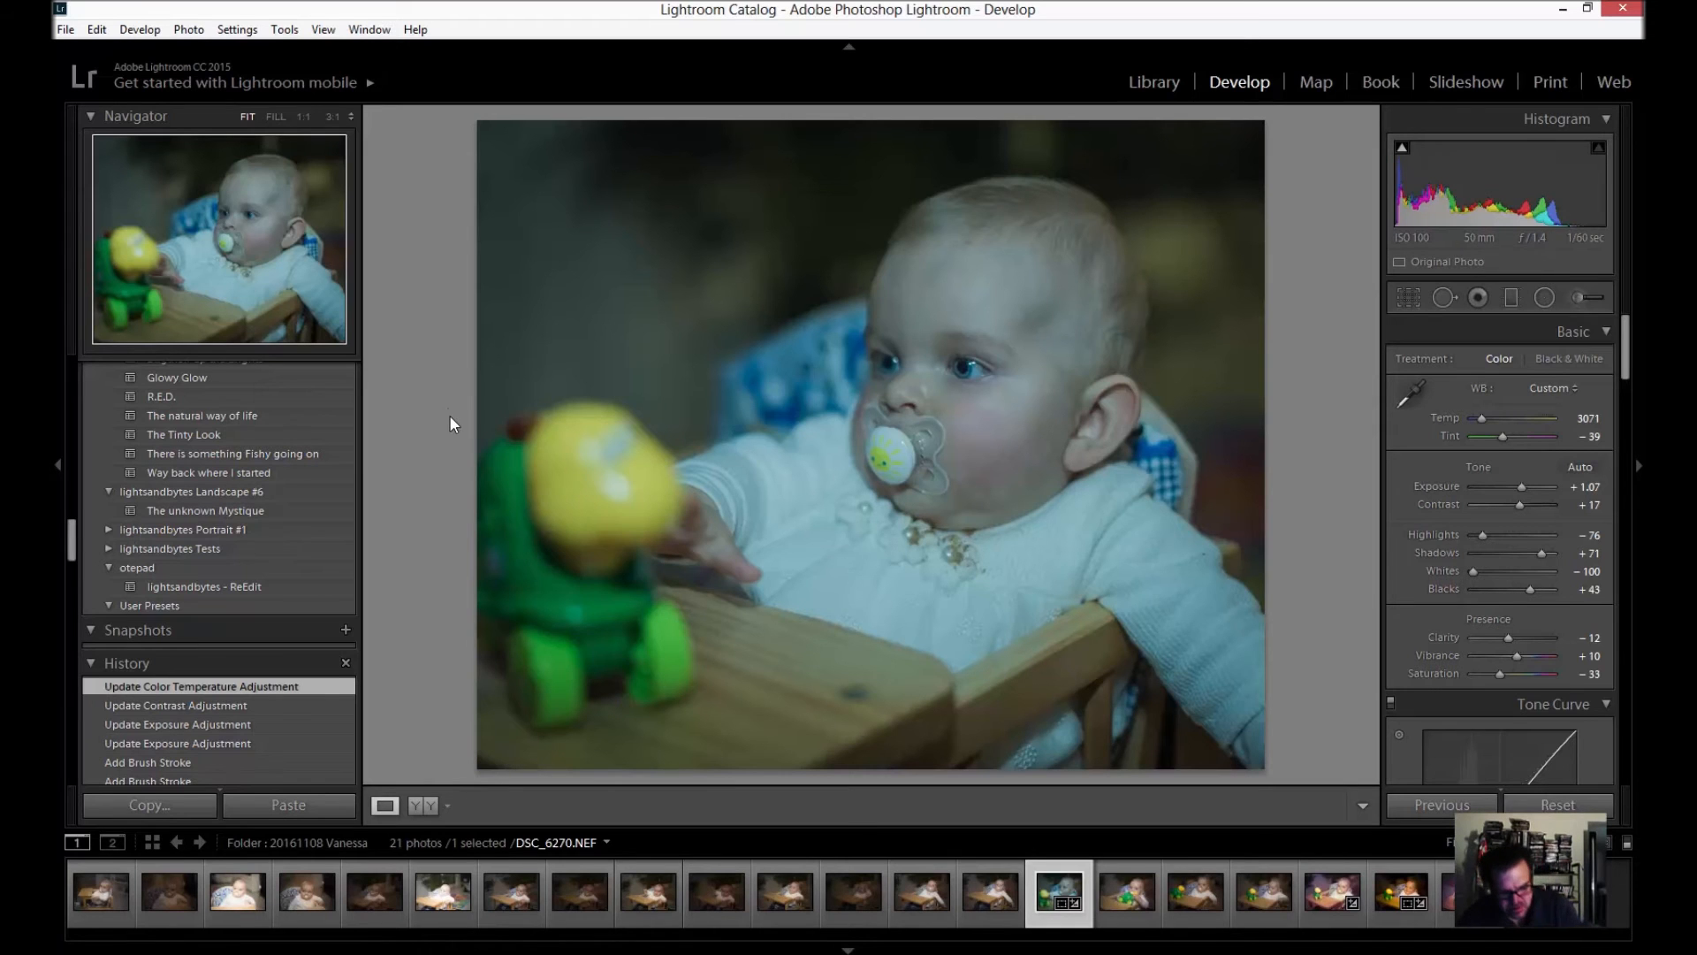
Tighten the existing crop slightly on the left and right sides of the photo.
{"action": "key", "text": "r"}
{"action": "left_click_drag", "start_coordinate": [480, 441], "coordinate": [494, 442]}
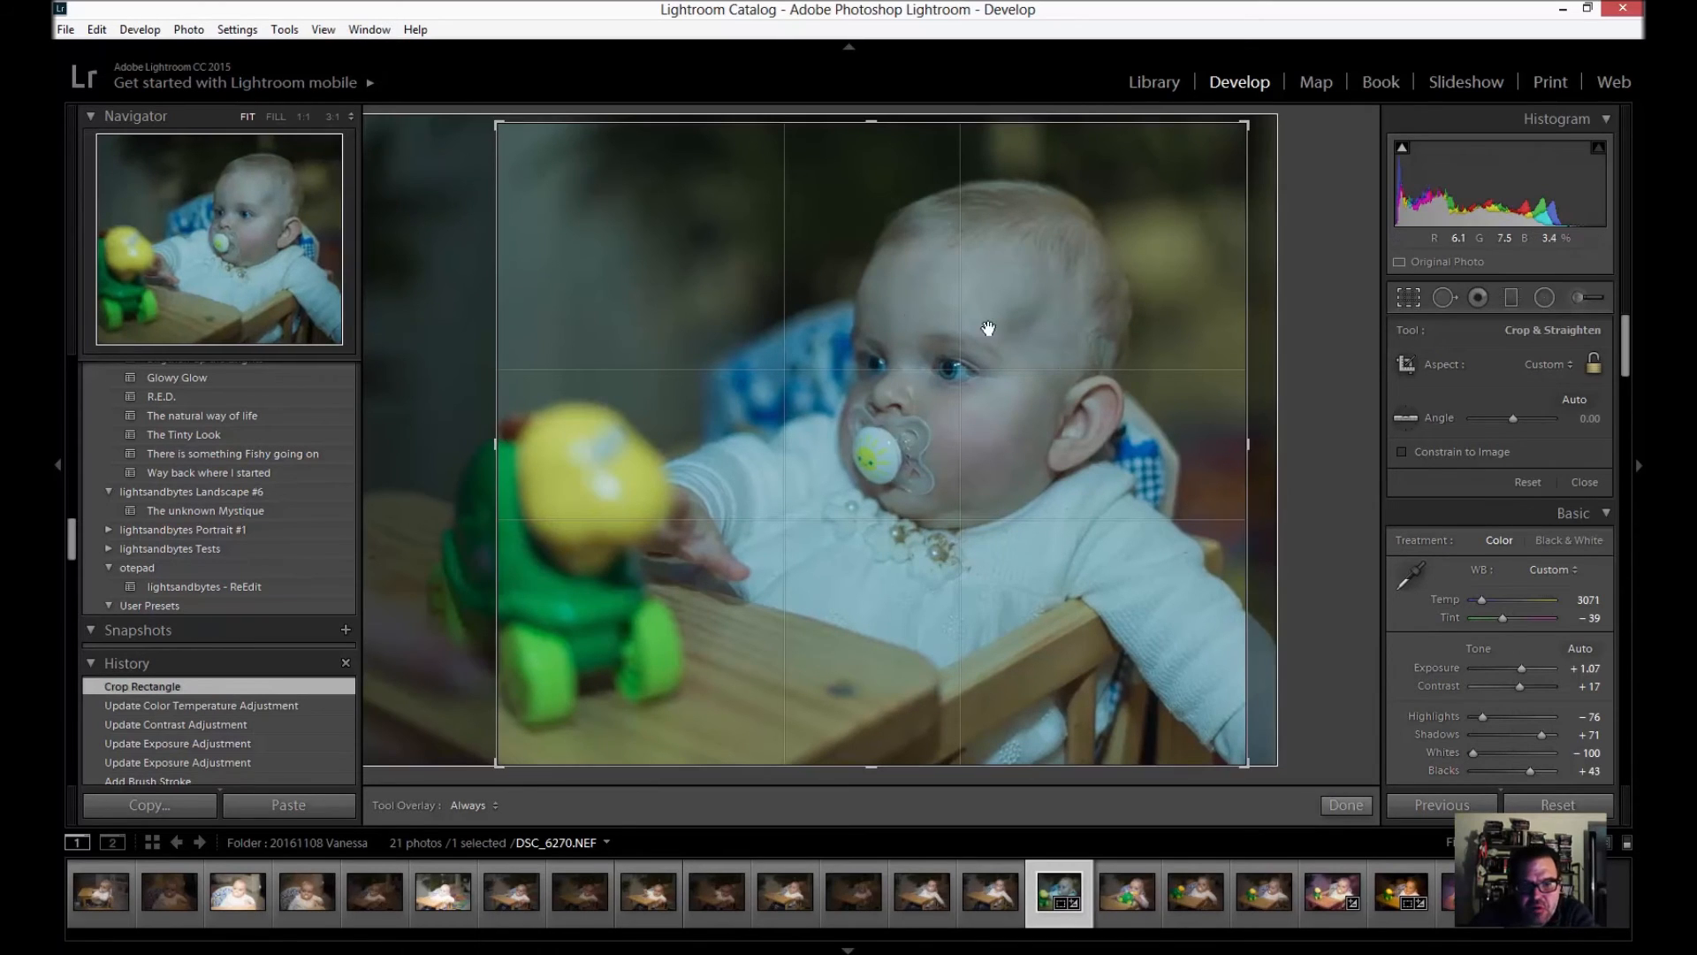
{"action": "left_click_drag", "start_coordinate": [1247, 443], "coordinate": [1242, 446]}
{"action": "double_click", "coordinate": [1073, 442]}
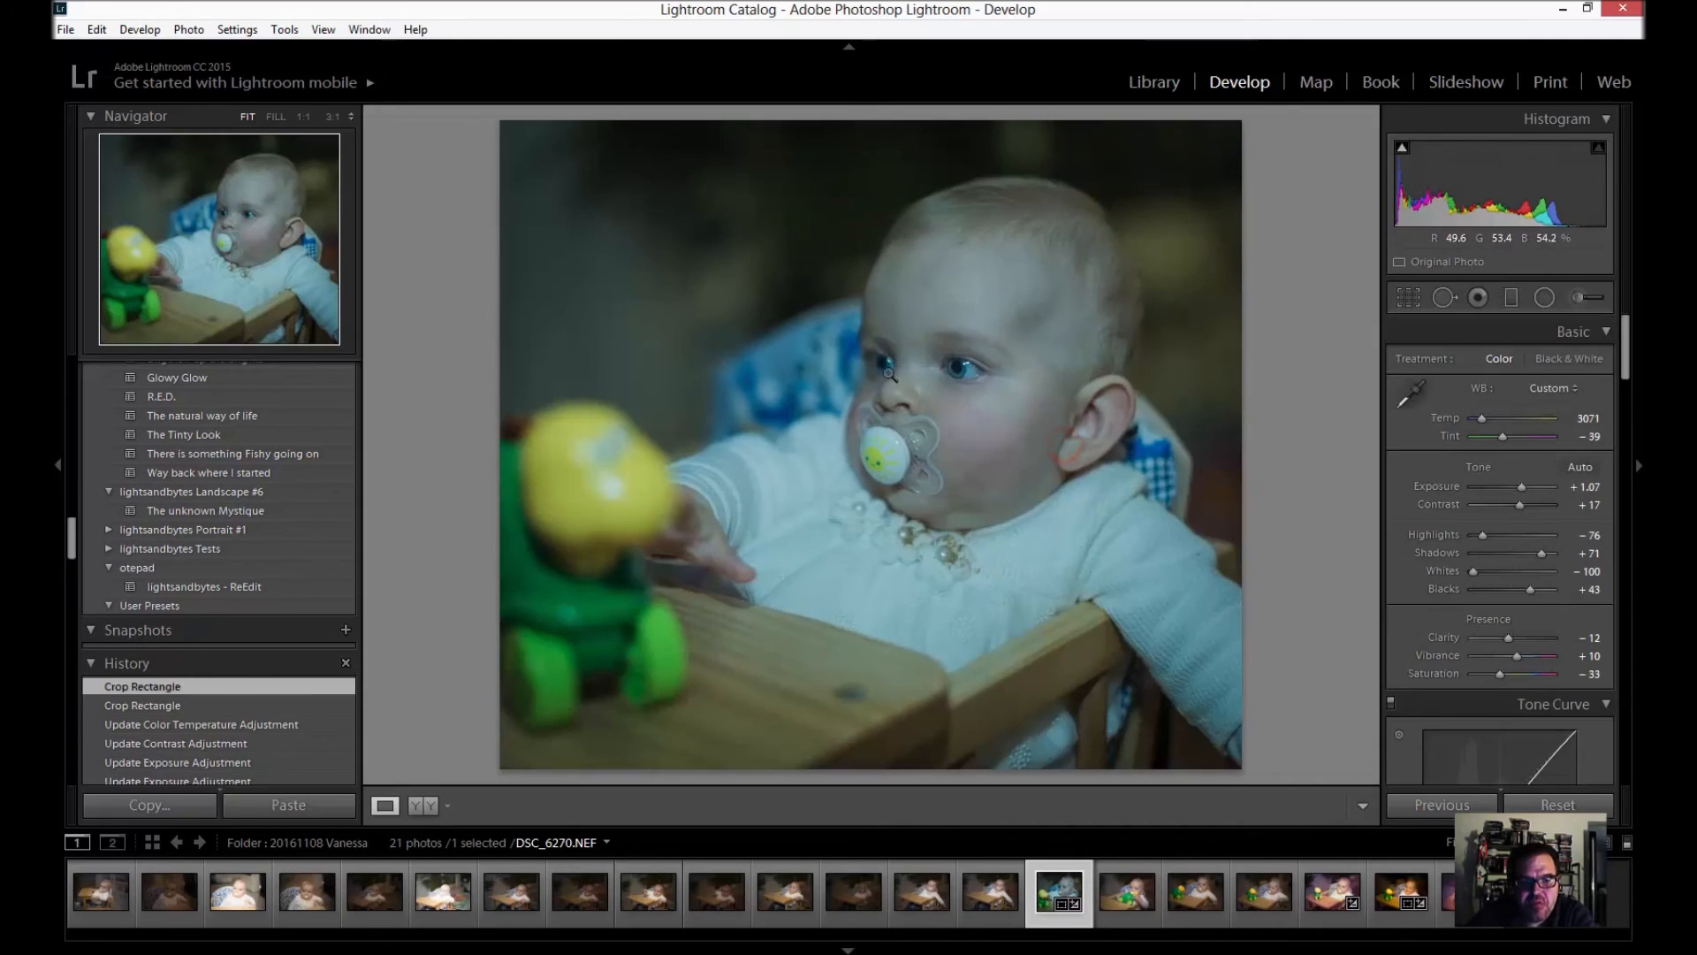